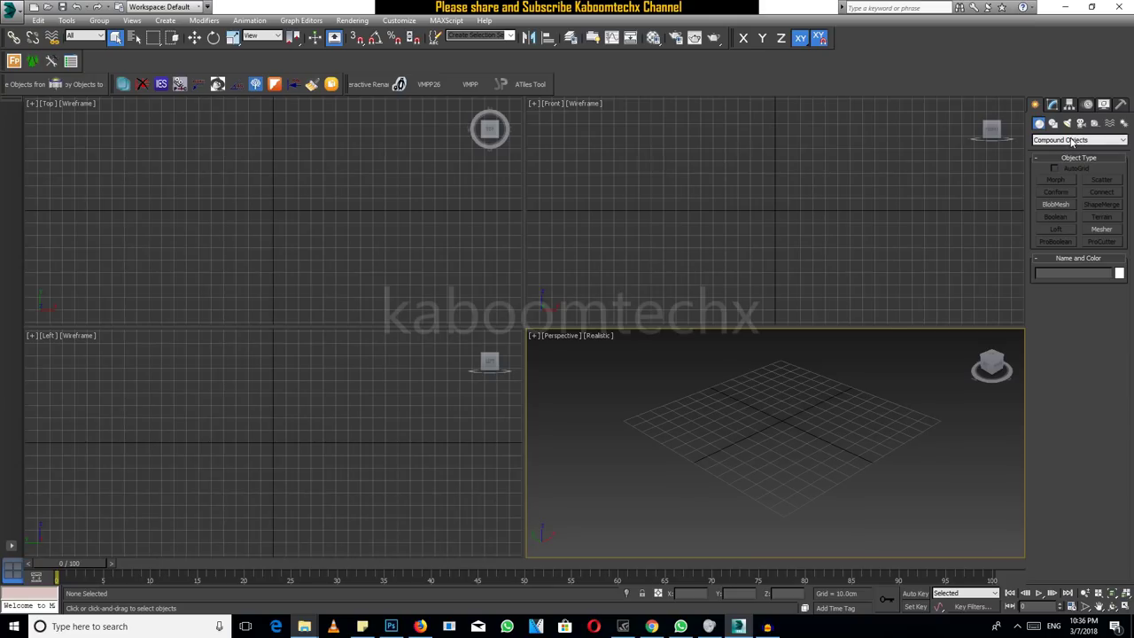
Step: Browse the Compound Objects types such as Morph and Scatter, then return to Standard Primitives
click(1072, 143)
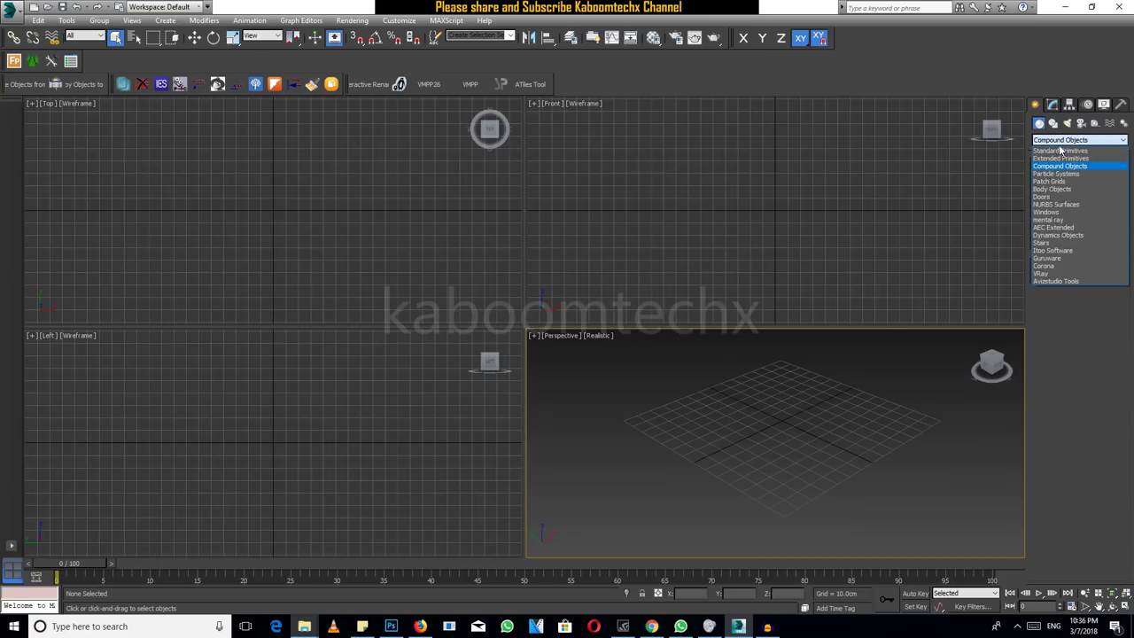
click(1069, 166)
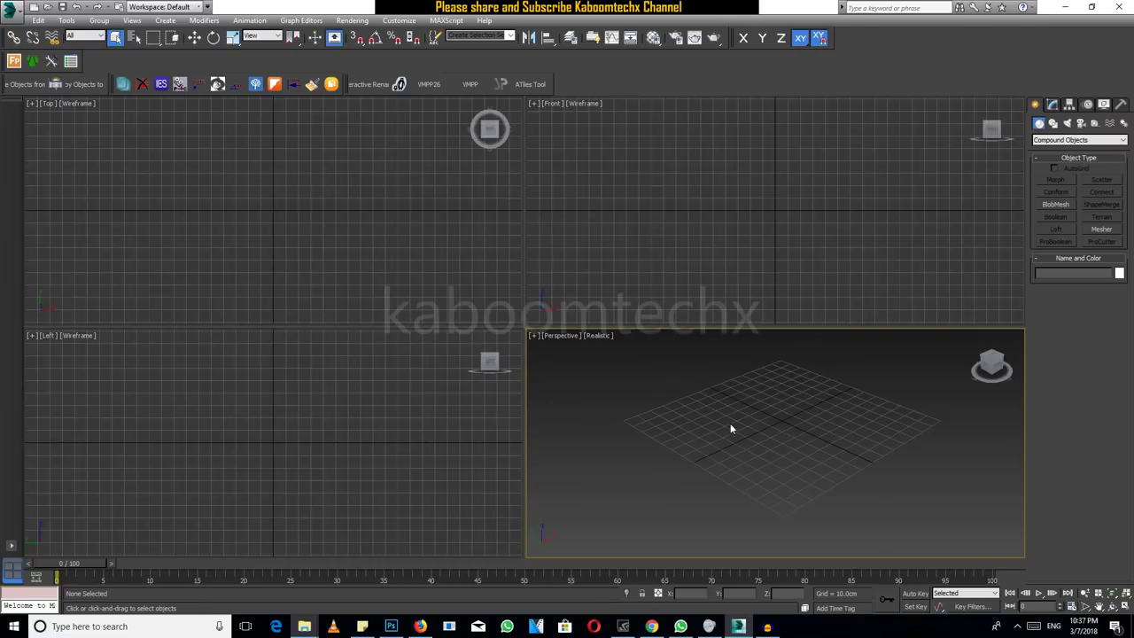
click(1051, 140)
Step: Draw a tall purple box in the Top viewport
click(1047, 149)
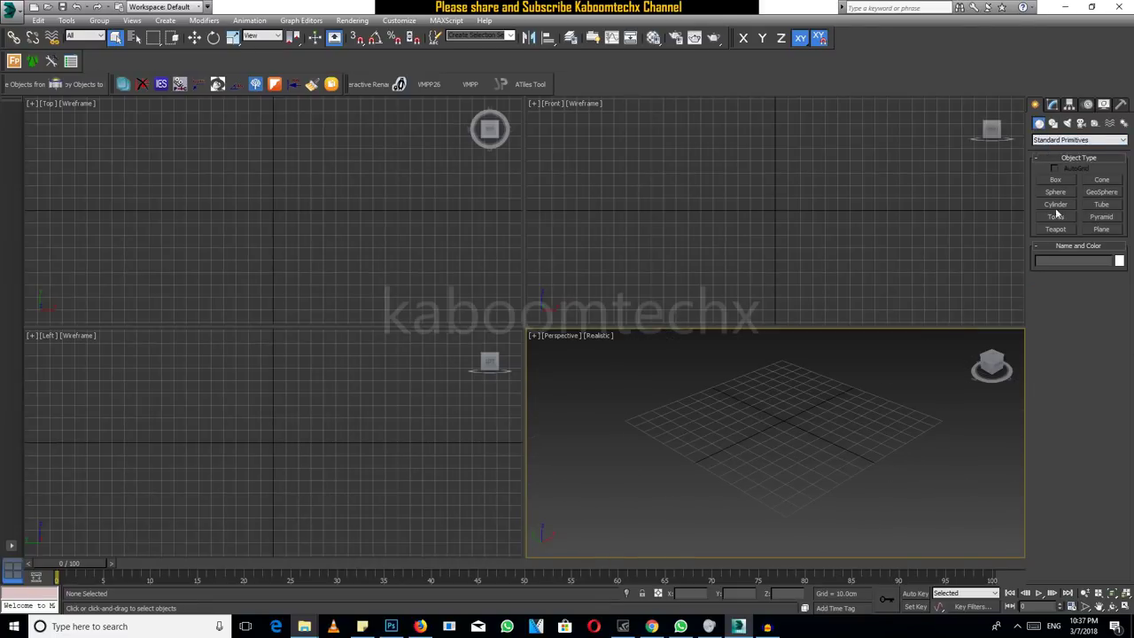
click(1057, 180)
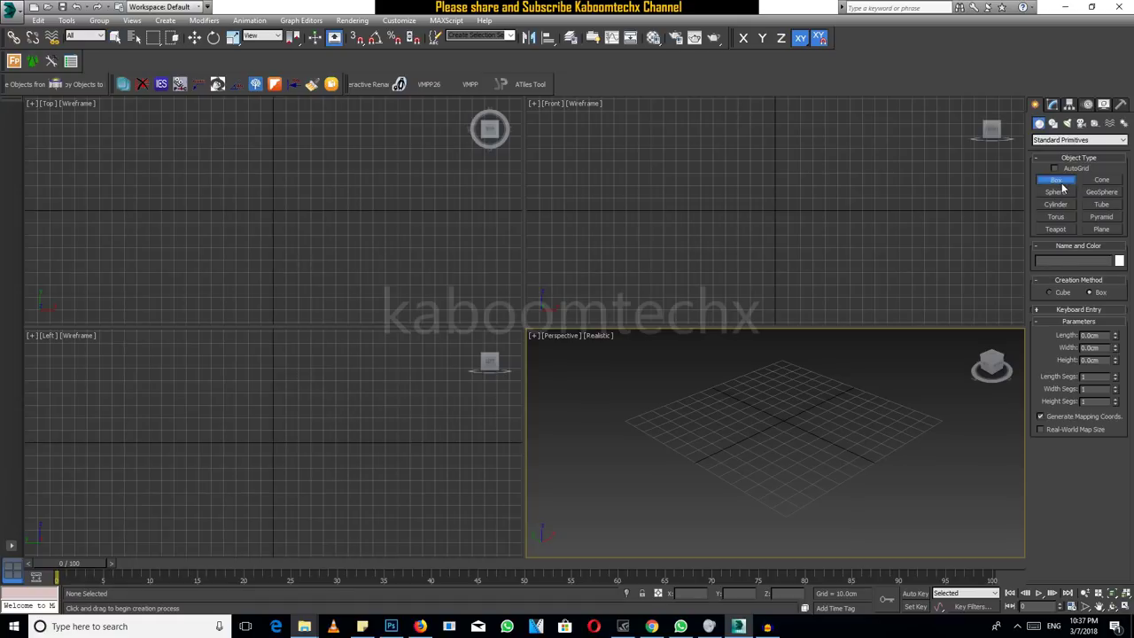
drag(135, 183, 161, 248)
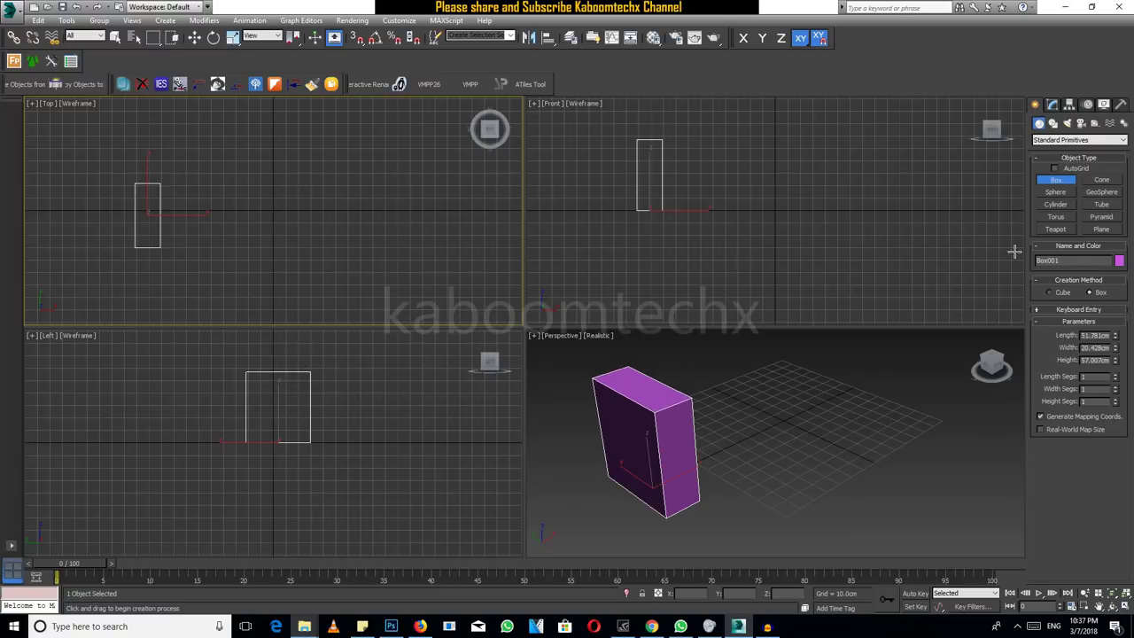
Step: Create a teal sphere to the right of the box
click(1070, 232)
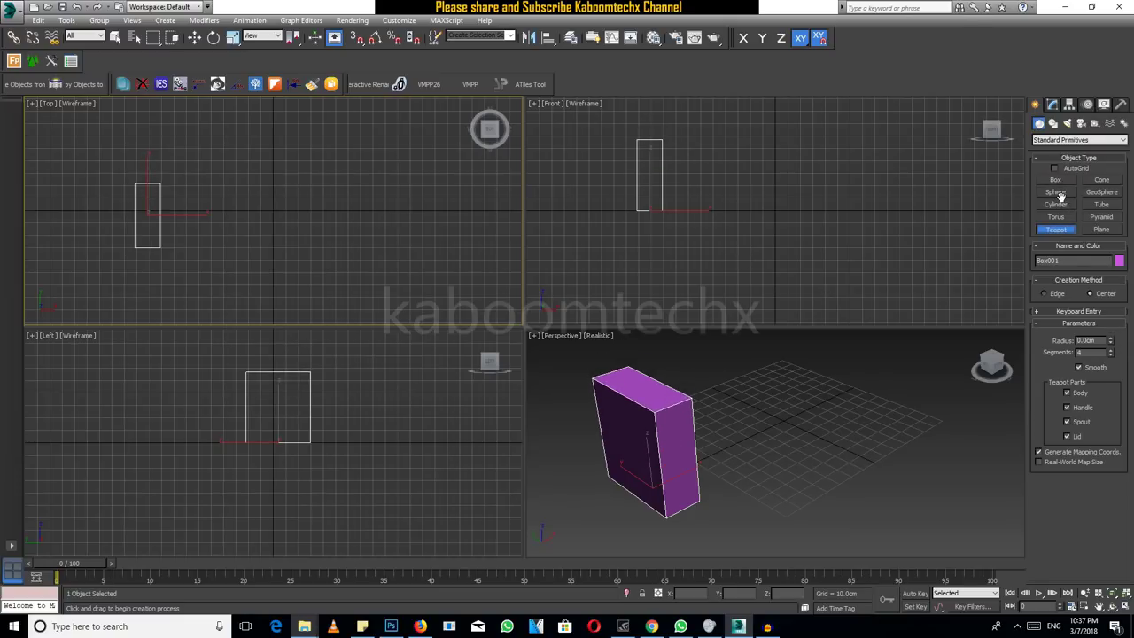
click(1066, 204)
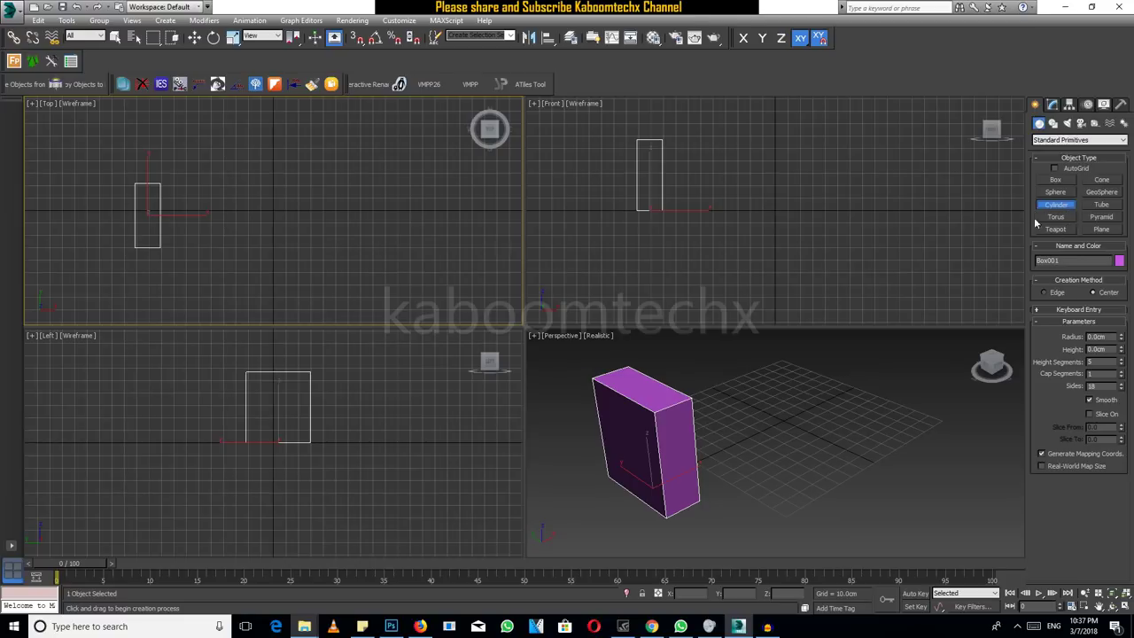
click(1053, 193)
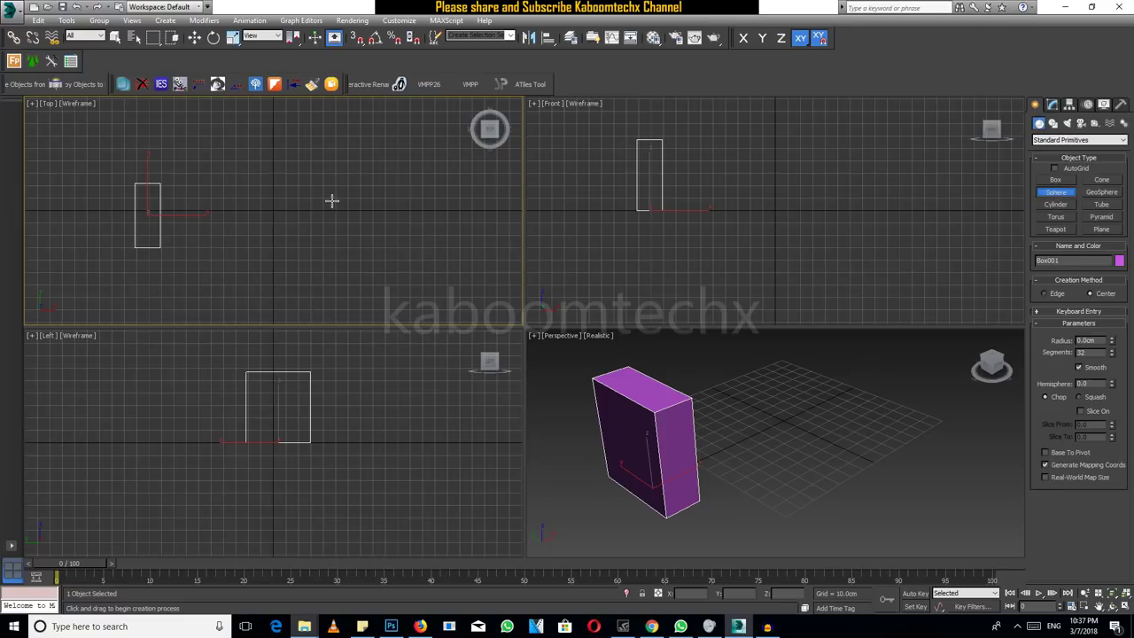
drag(328, 199, 354, 223)
right_click(379, 248)
Step: Orbit the perspective view and select the box and the sphere in turn
click(860, 453)
scroll(863, 453, up, 5)
scroll(863, 453, down, 7)
alt+middle_drag(858, 453, 816, 445)
click(688, 417)
click(858, 420)
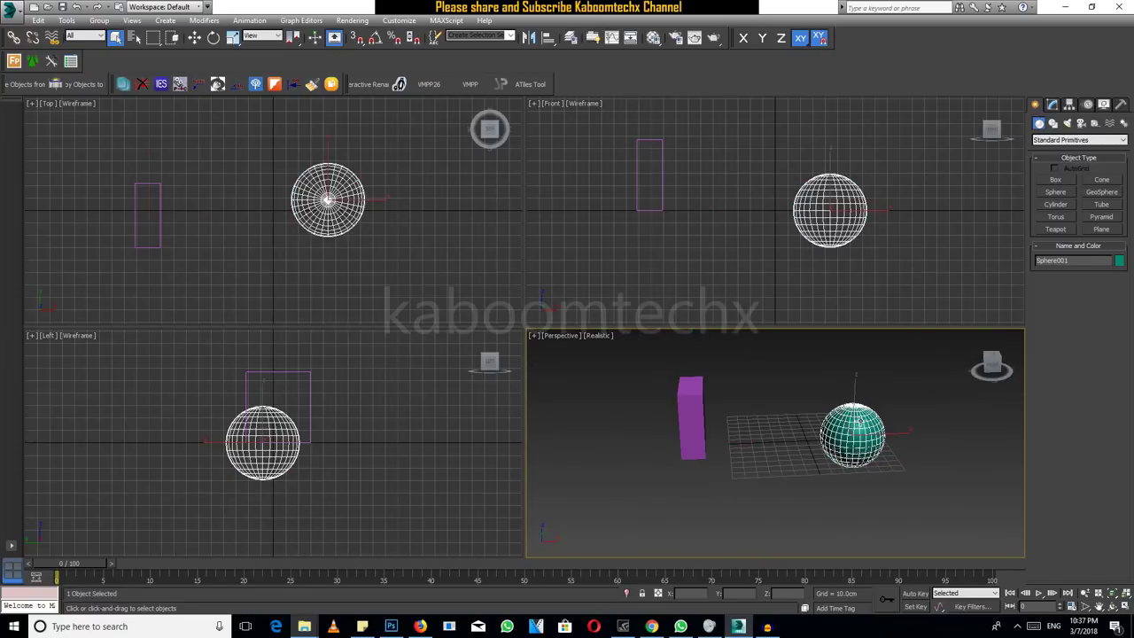
Step: Shift-drag the purple box along X to make a copy, Box002
click(711, 418)
click(692, 415)
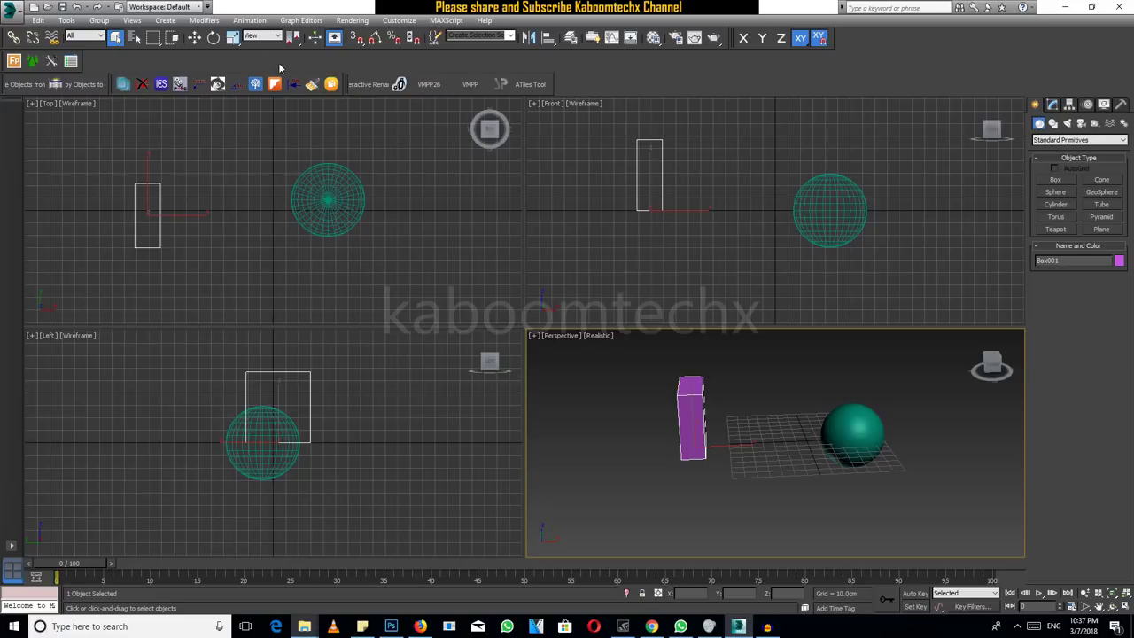
click(840, 416)
click(704, 417)
key(ctrl+z)
click(697, 407)
click(194, 37)
shift+drag(729, 446, 778, 449)
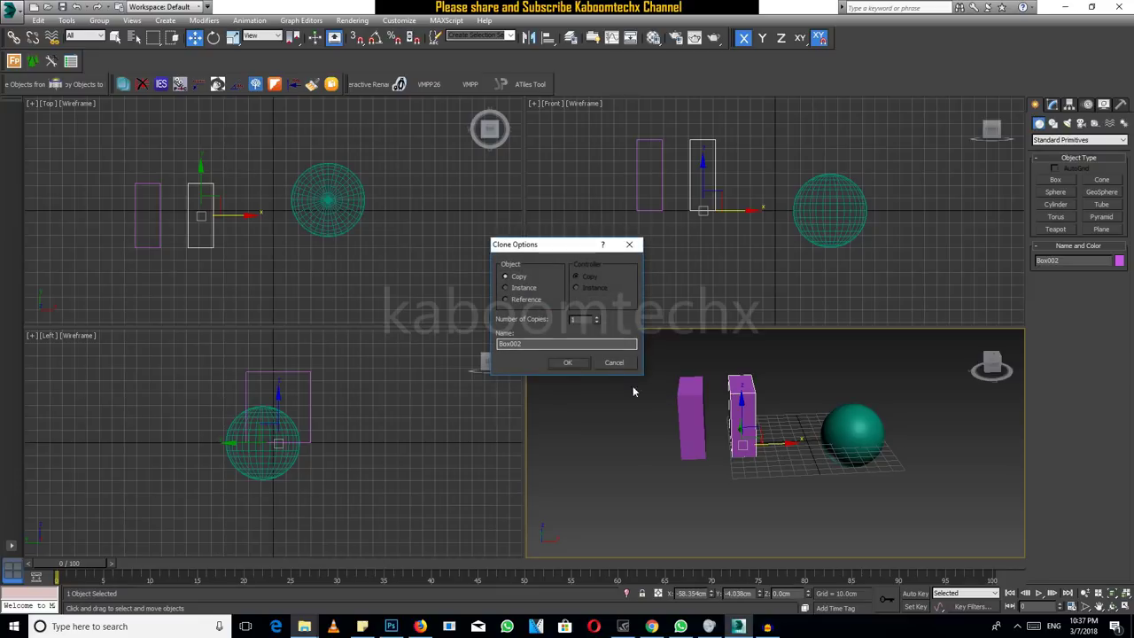
click(576, 361)
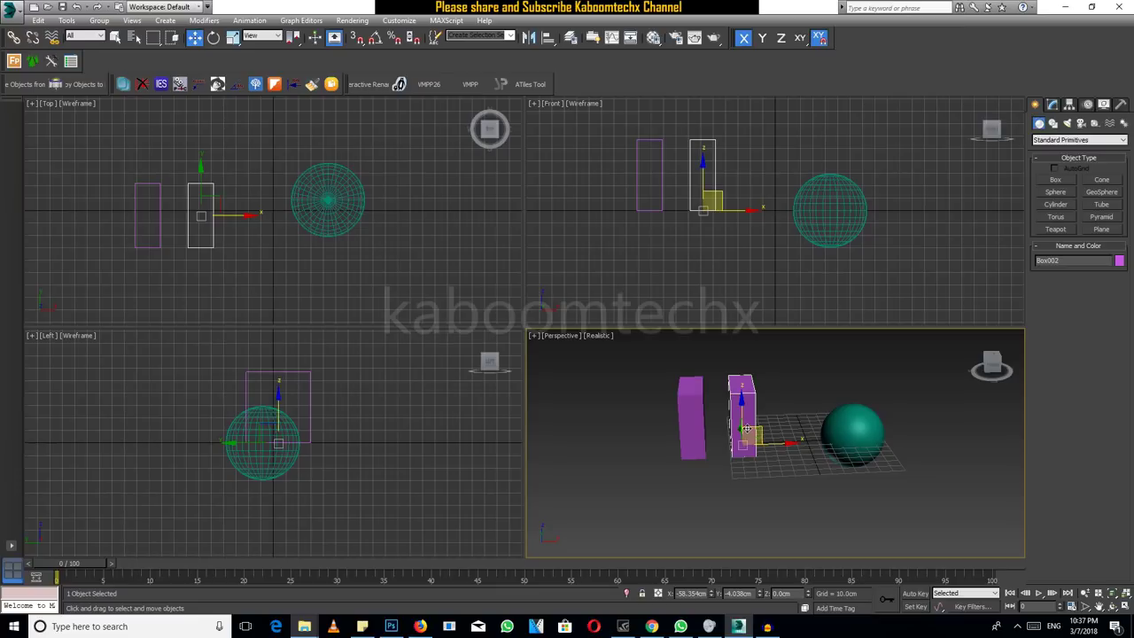
Step: Shift-drag the teal sphere to the right to create Sphere002
click(790, 420)
click(742, 417)
click(684, 409)
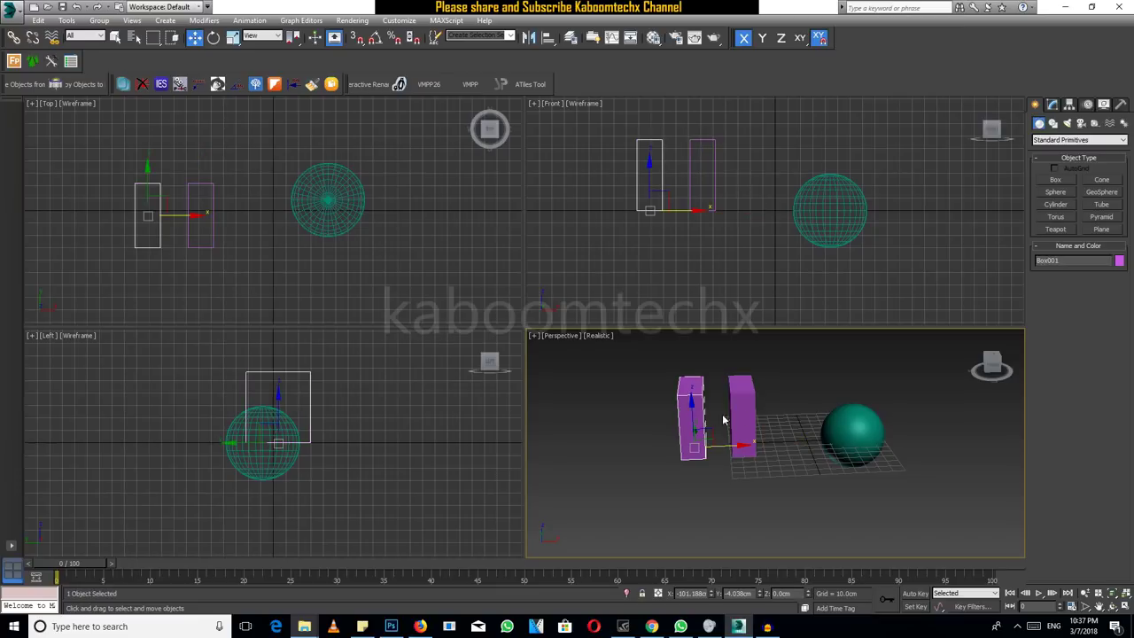
click(851, 443)
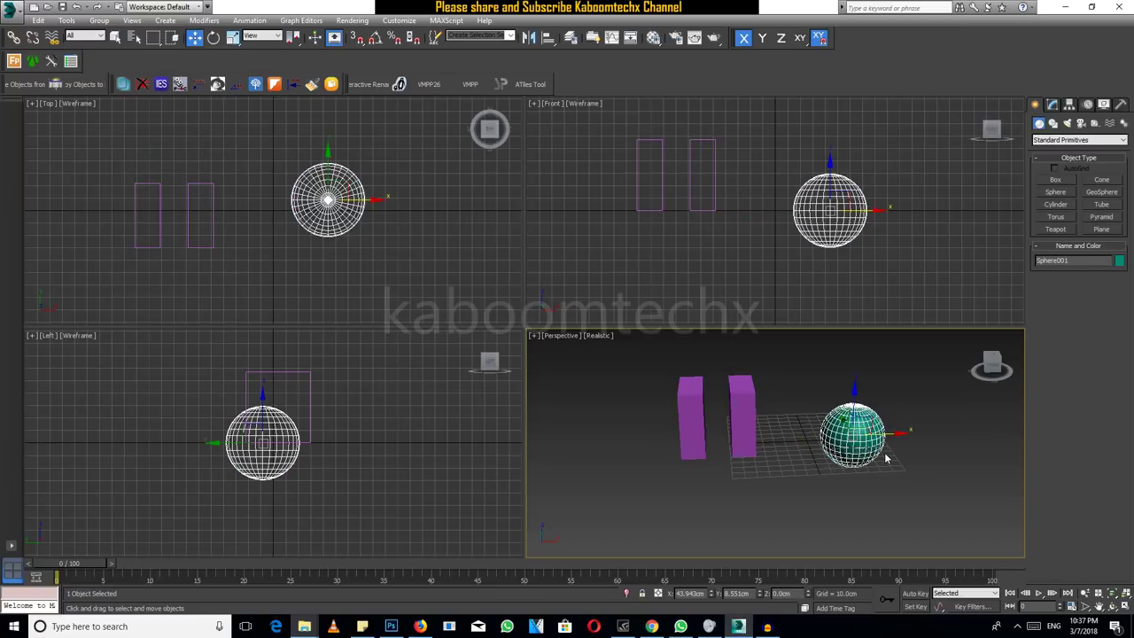
shift+drag(328, 200, 434, 199)
click(568, 363)
Step: Select the box copy and show its Modify panel settings
click(812, 403)
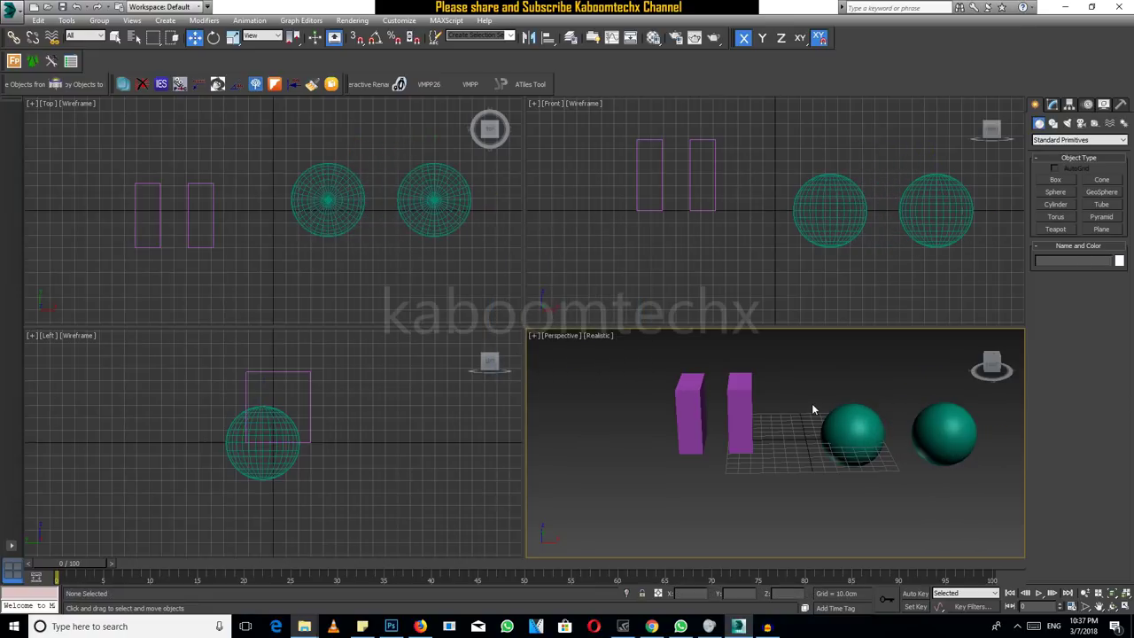
alt+middle_drag(811, 404, 813, 423)
click(753, 405)
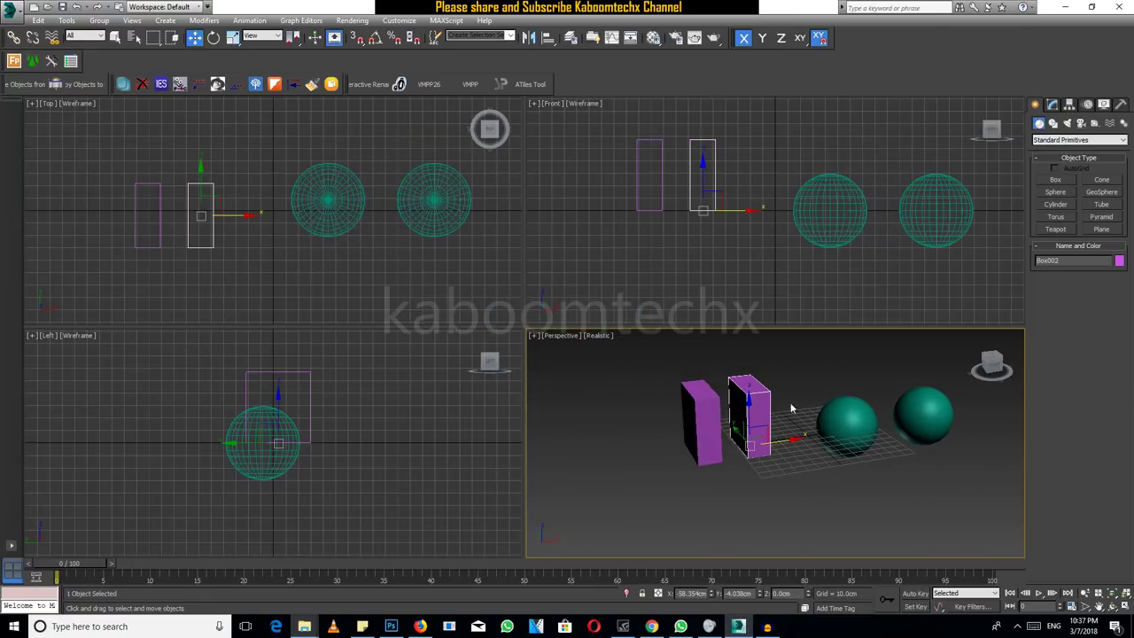
click(1053, 105)
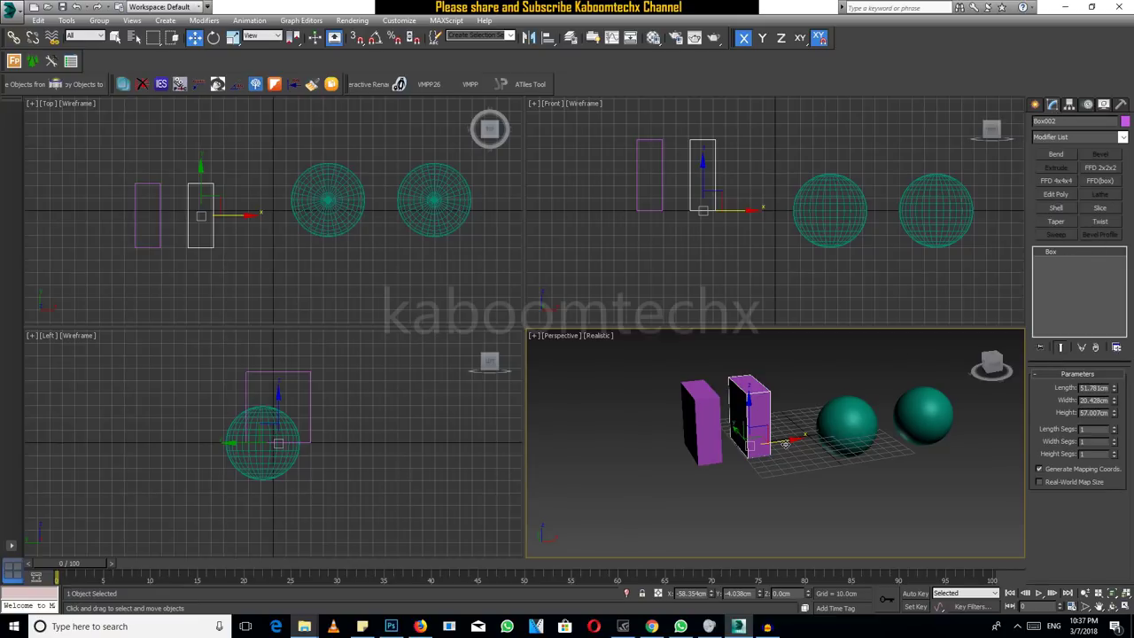
Step: Move Box001 further left and add an Edit Poly modifier to it
click(716, 430)
drag(735, 452, 641, 456)
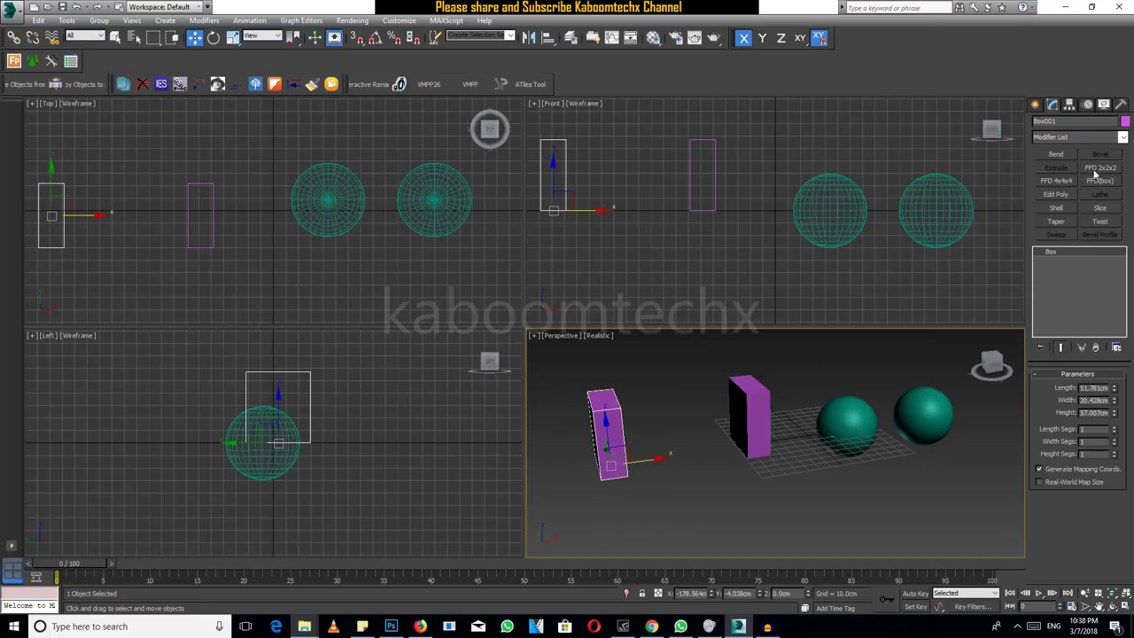
click(1091, 138)
scroll(1091, 139, down, 10)
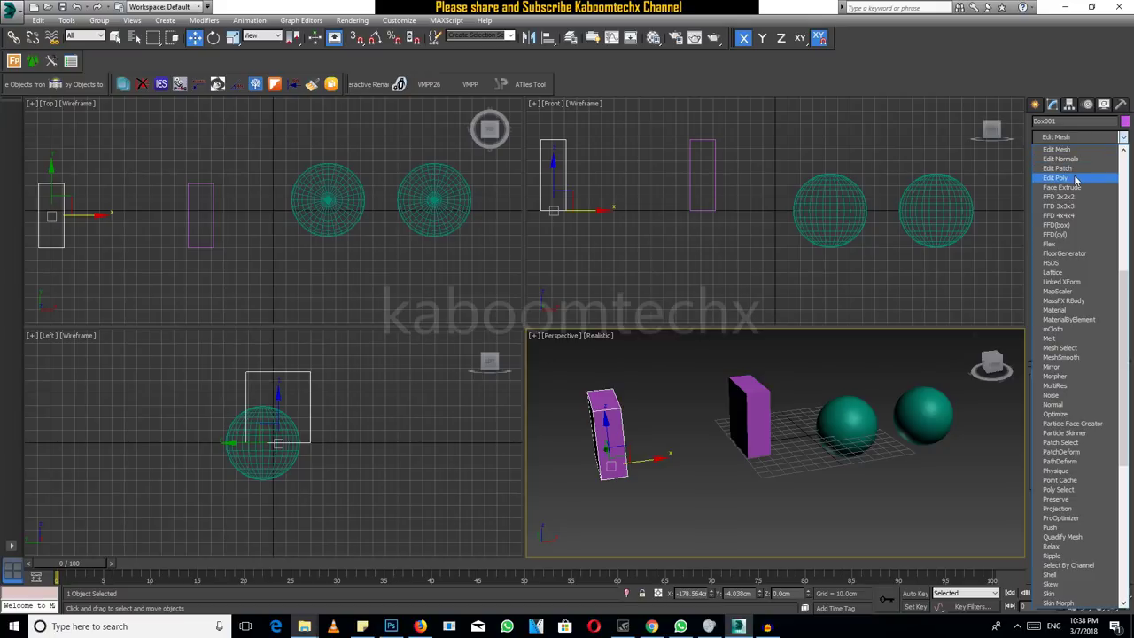
click(1076, 177)
Step: Enter Vertex mode on Box001 and try vertex selections in the perspective view
click(1048, 466)
mouse_move(650, 432)
alt+middle_down()
mouse_move(712, 425)
mouse_move(671, 396)
alt+middle_up()
mouse_move(568, 381)
mouse_down()
mouse_move(664, 409)
mouse_move(603, 398)
mouse_up()
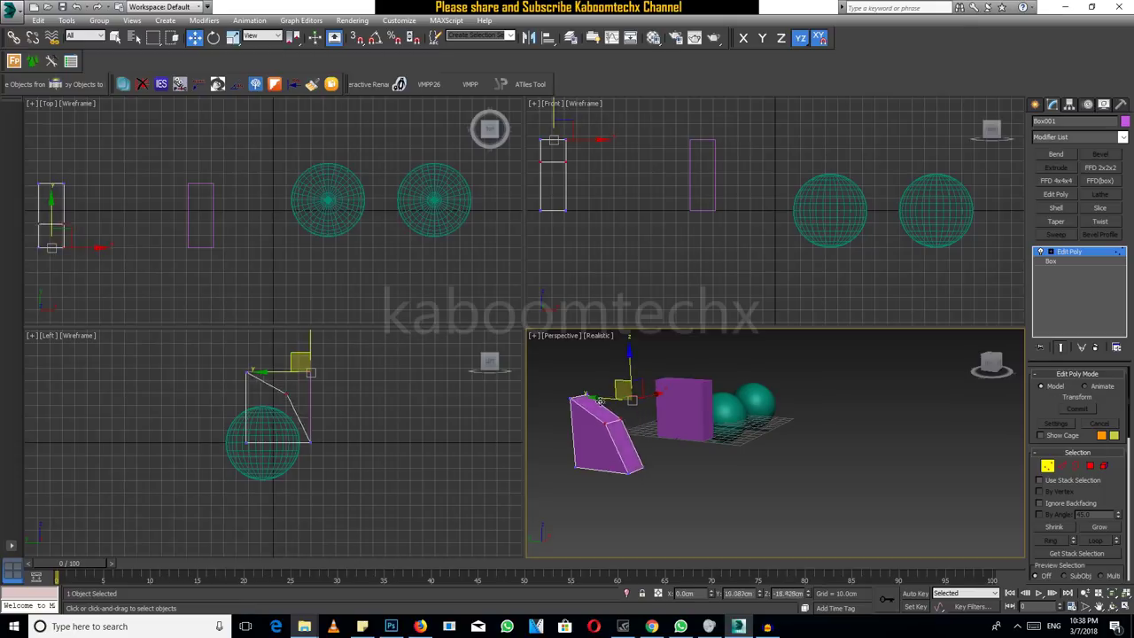
key(ctrl+a)
mouse_move(599, 420)
alt+middle_down()
mouse_move(565, 443)
mouse_move(618, 477)
mouse_move(730, 463)
mouse_move(627, 410)
alt+middle_up()
click(666, 482)
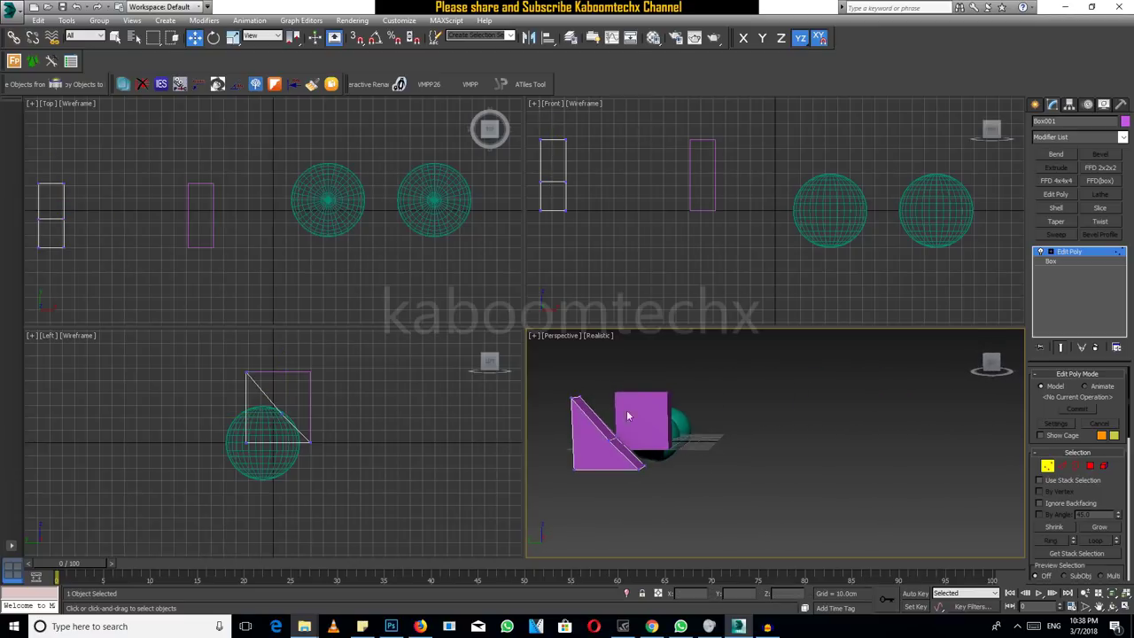
Step: In the Left view, move the top vertices to form a raised, tapered apex
middle_drag(232, 405, 259, 429)
click(274, 398)
drag(289, 379, 315, 382)
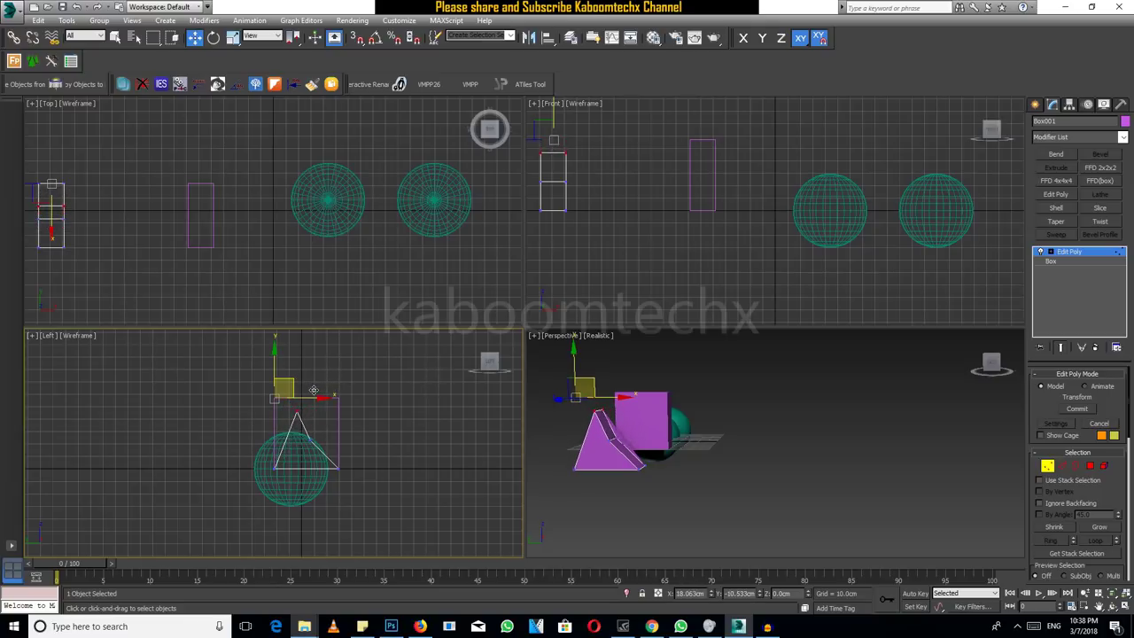
drag(290, 381, 316, 393)
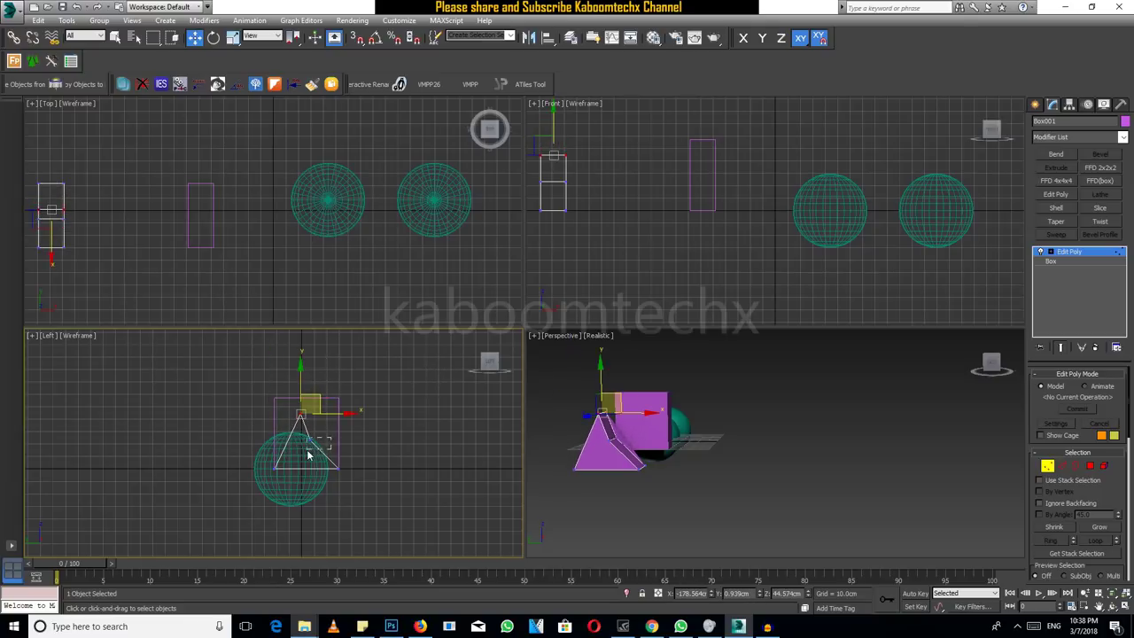
click(322, 434)
mouse_move(328, 428)
mouse_down()
mouse_move(350, 422)
mouse_move(377, 343)
mouse_move(328, 433)
mouse_up()
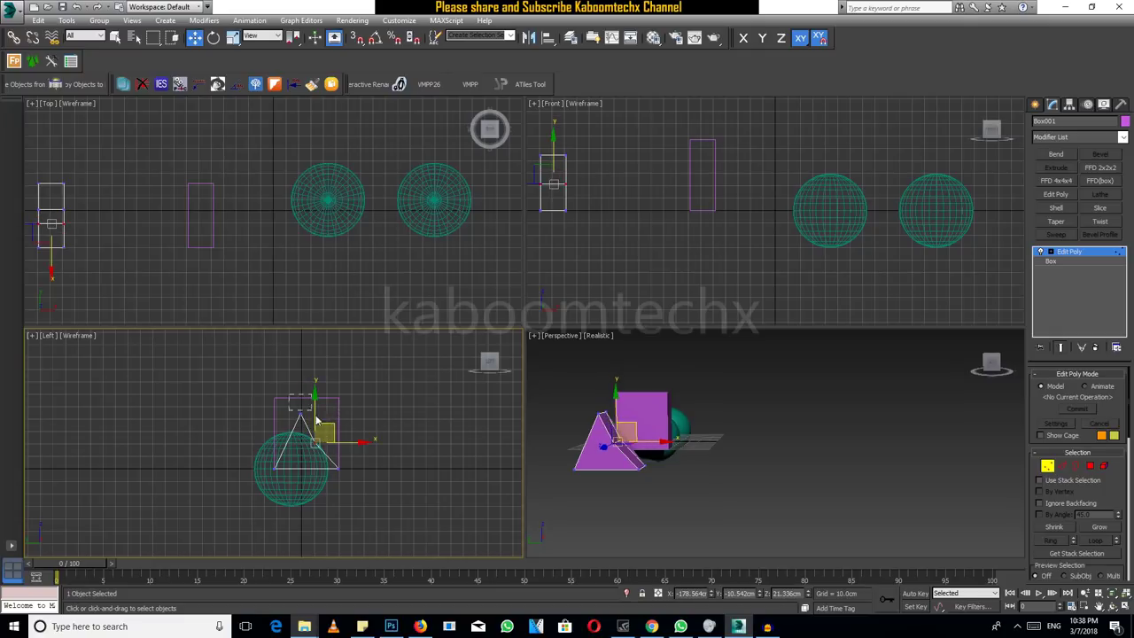
click(312, 413)
mouse_move(318, 394)
mouse_down()
mouse_move(317, 359)
mouse_move(275, 410)
mouse_move(282, 364)
mouse_up()
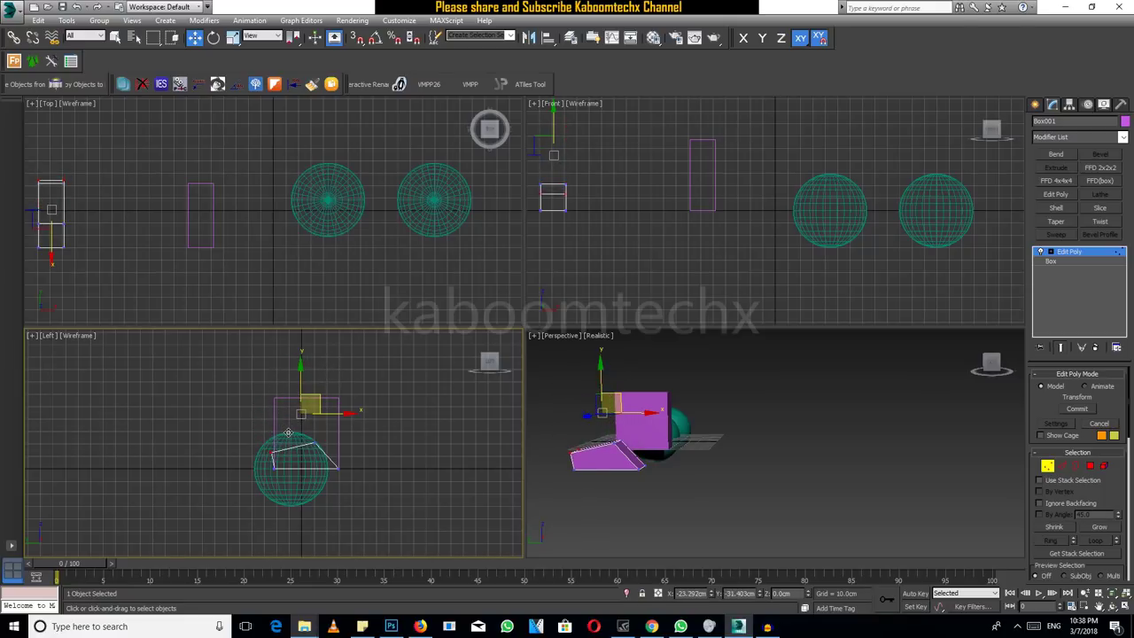
drag(282, 364, 282, 365)
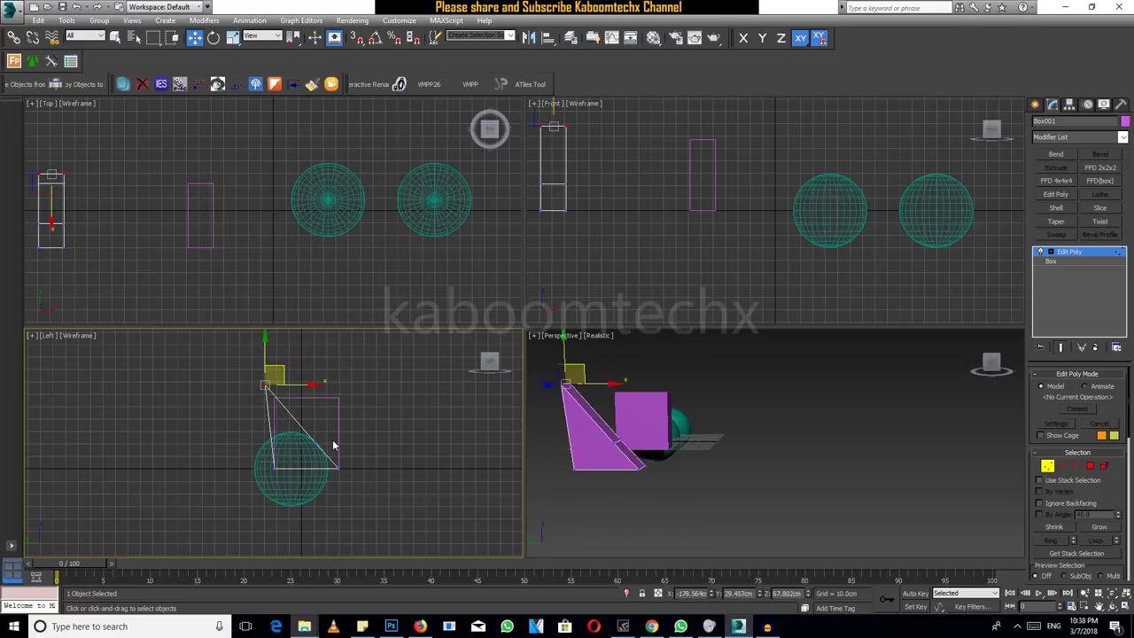
Step: Pull a lower vertex far upward to stretch the box into a tall slab
click(314, 441)
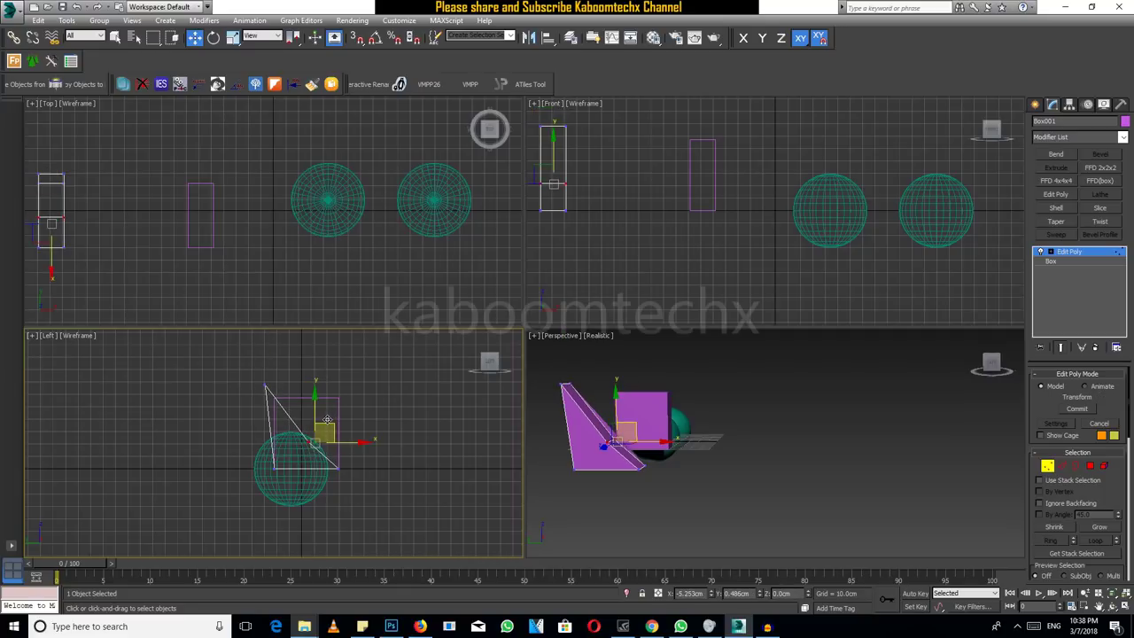
click(700, 452)
alt+middle_drag(701, 452, 691, 467)
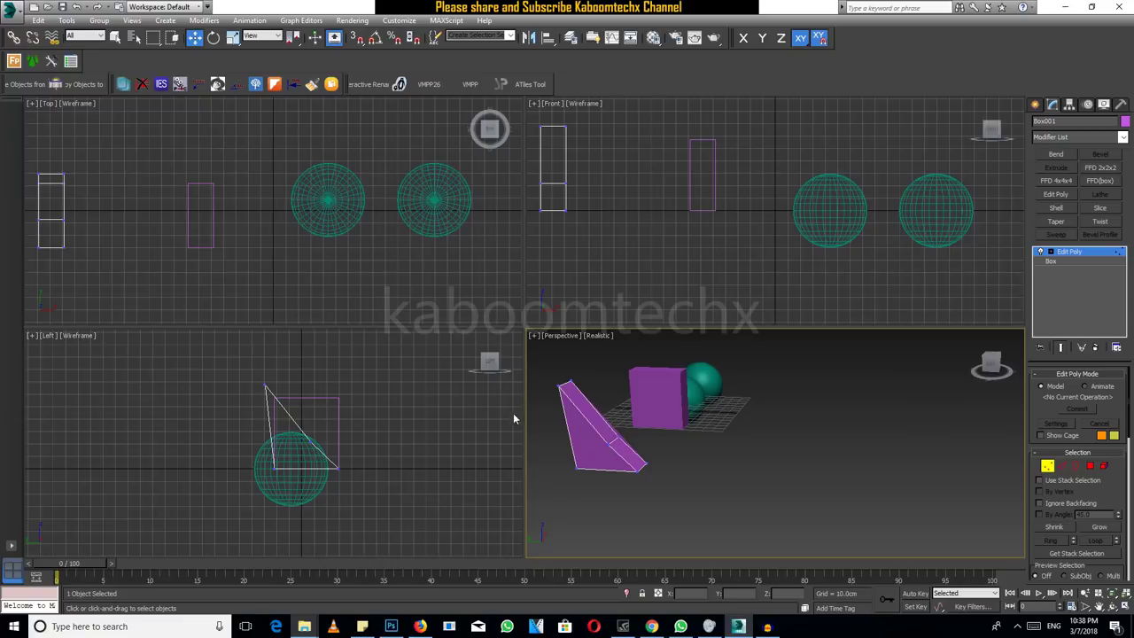
click(291, 450)
click(317, 435)
drag(317, 436, 375, 297)
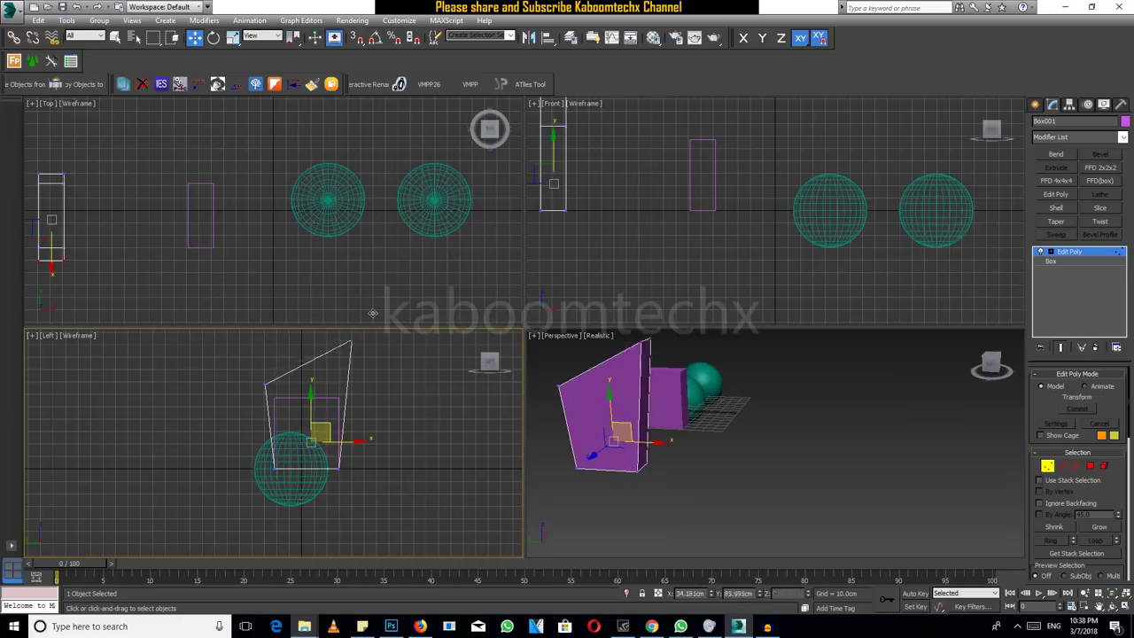
Step: Review the tapered box in the perspective view and select the right-hand sphere
click(266, 384)
middle_drag(266, 385, 280, 443)
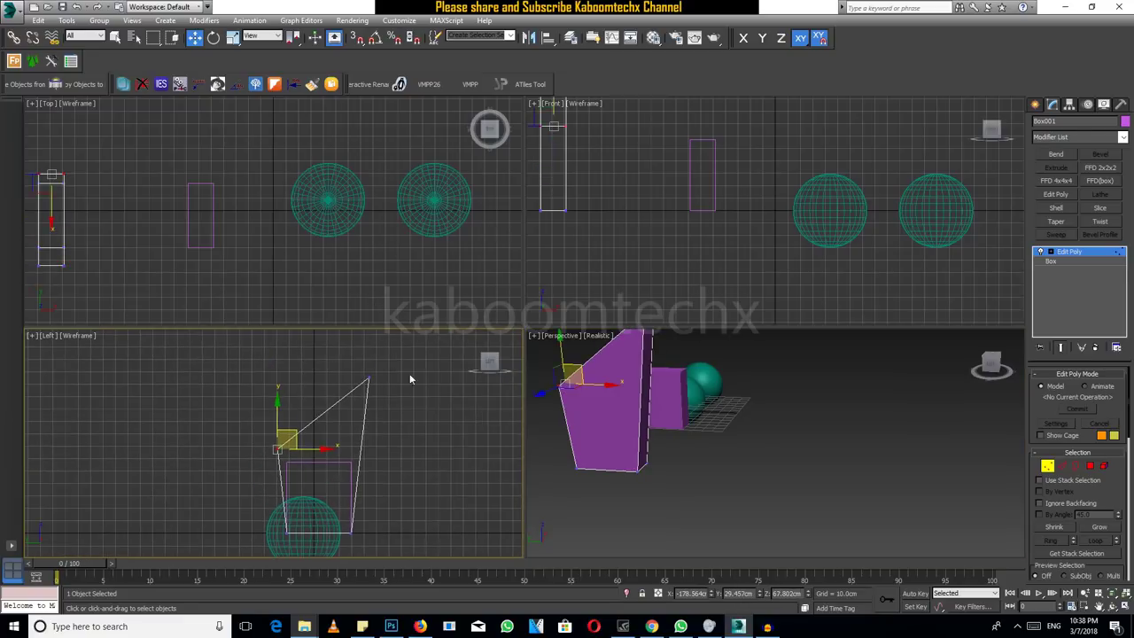
click(647, 479)
alt+middle_drag(647, 478, 733, 447)
scroll(741, 449, up, 3)
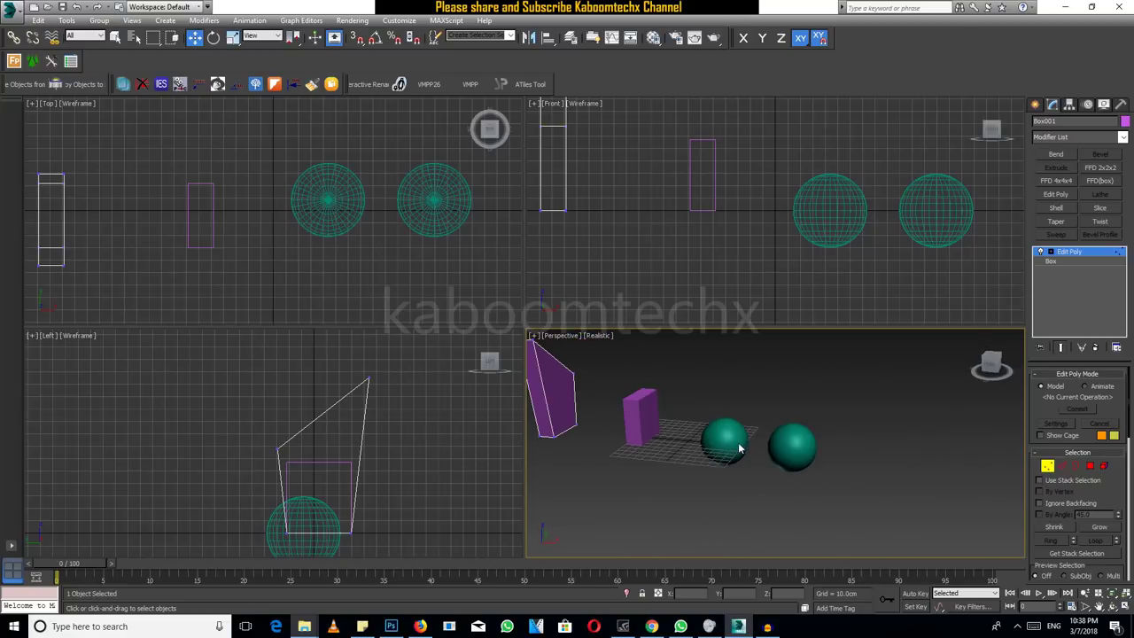
click(793, 443)
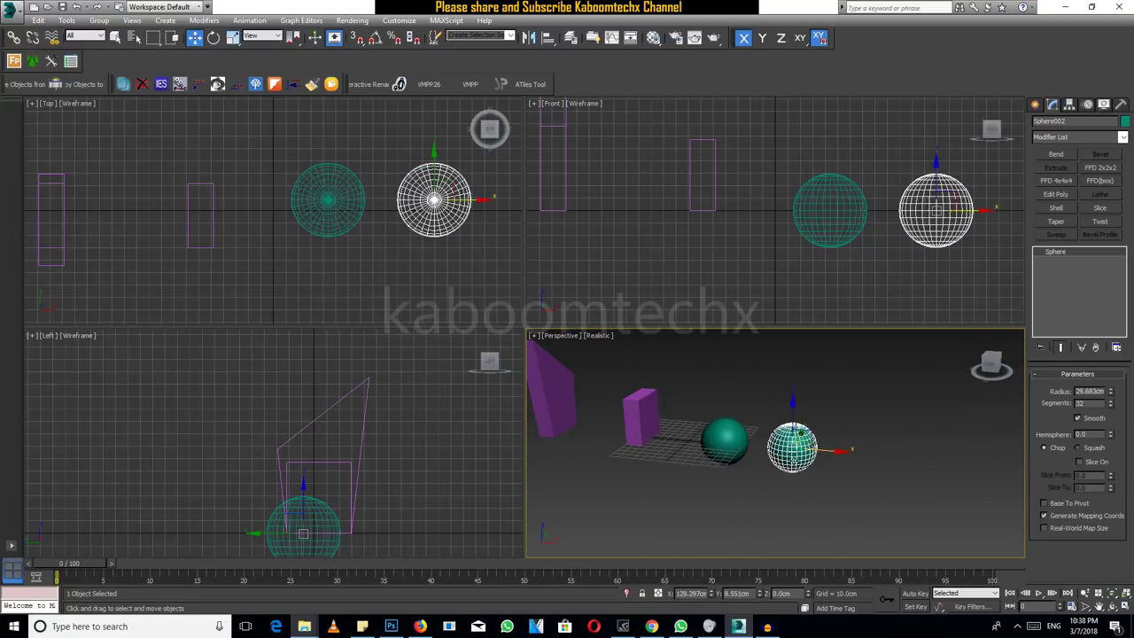
Step: Add an Edit Poly modifier to Sphere002 and enter Vertex mode
alt+middle_drag(792, 443, 933, 390)
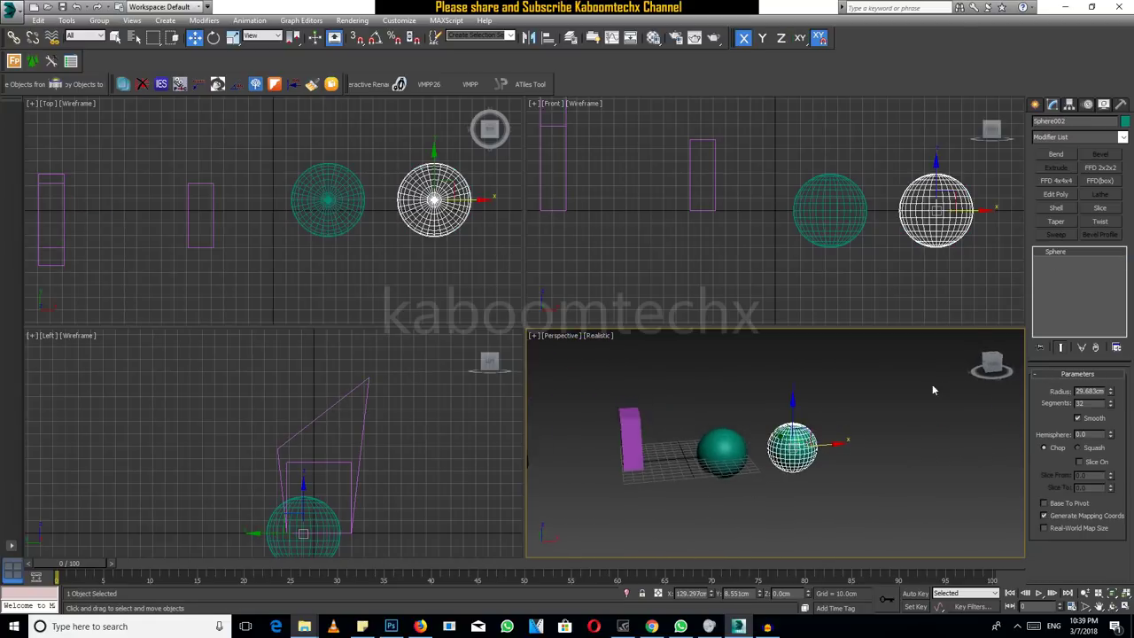
click(1070, 137)
scroll(1063, 155, down, 5)
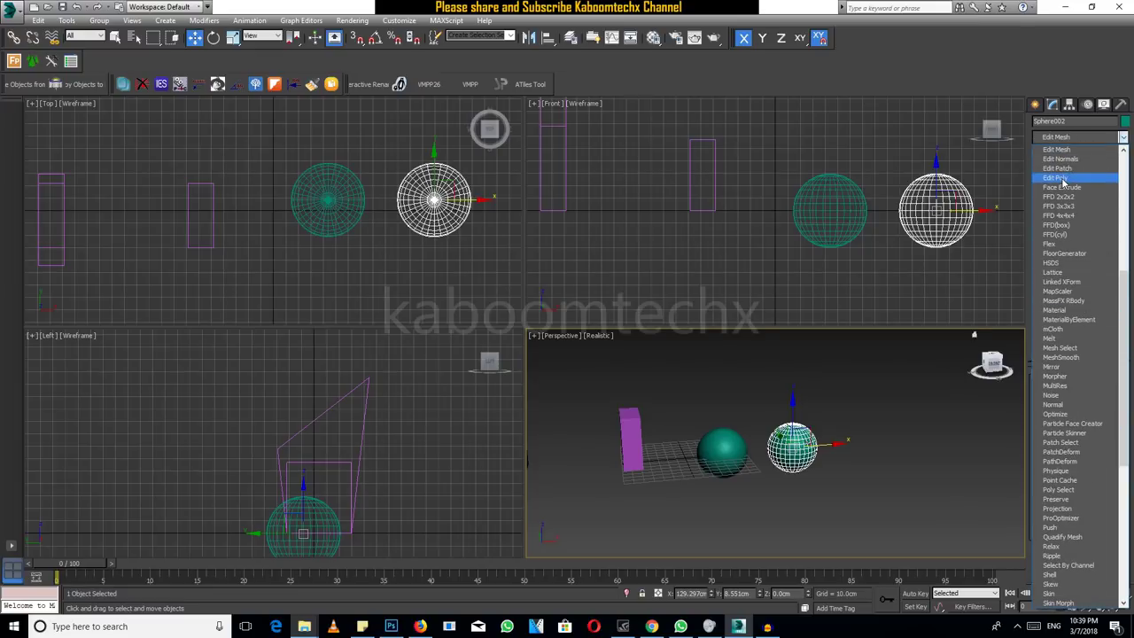
click(1059, 178)
click(1048, 466)
Step: Pull the sphere's top pole vertex upward into the first spike
alt+middle_drag(938, 471, 775, 428)
scroll(775, 428, up, 2)
click(803, 417)
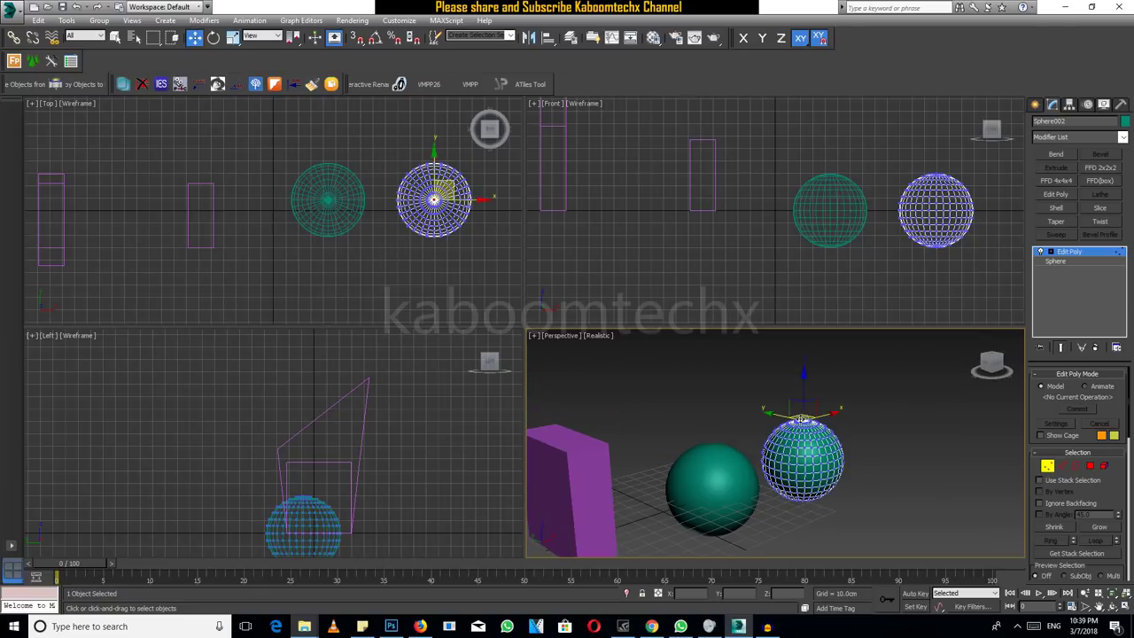
scroll(806, 413, up, 5)
scroll(806, 414, down, 3)
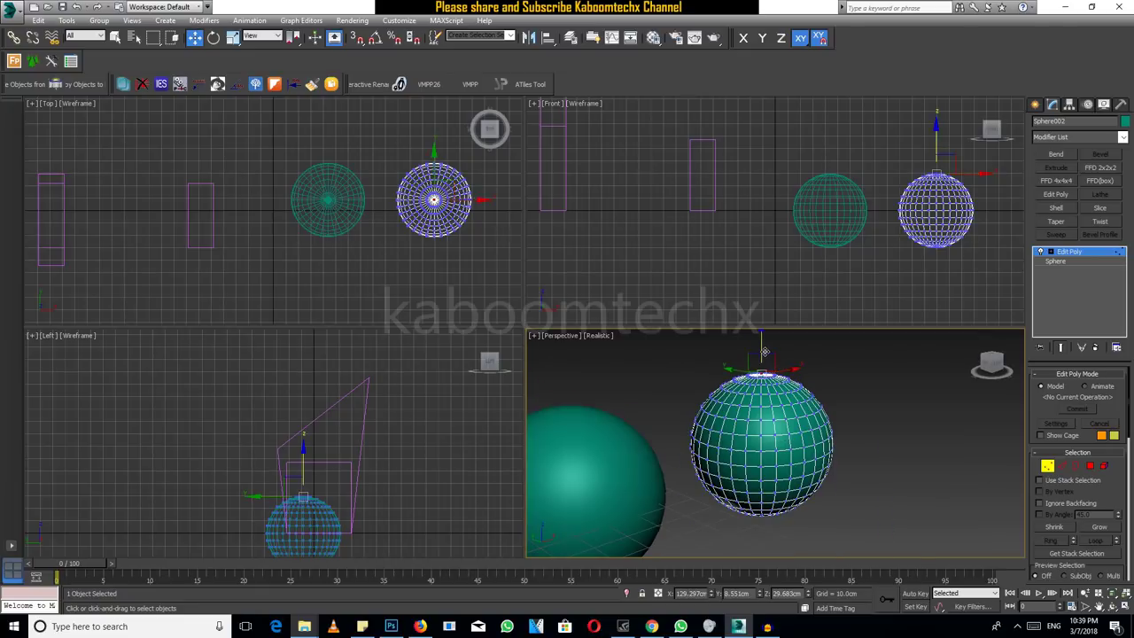
drag(759, 368, 766, 247)
Step: Pull another sphere vertex outward into a second spike
alt+middle_drag(762, 348, 752, 394)
scroll(751, 393, down, 3)
scroll(747, 381, up, 2)
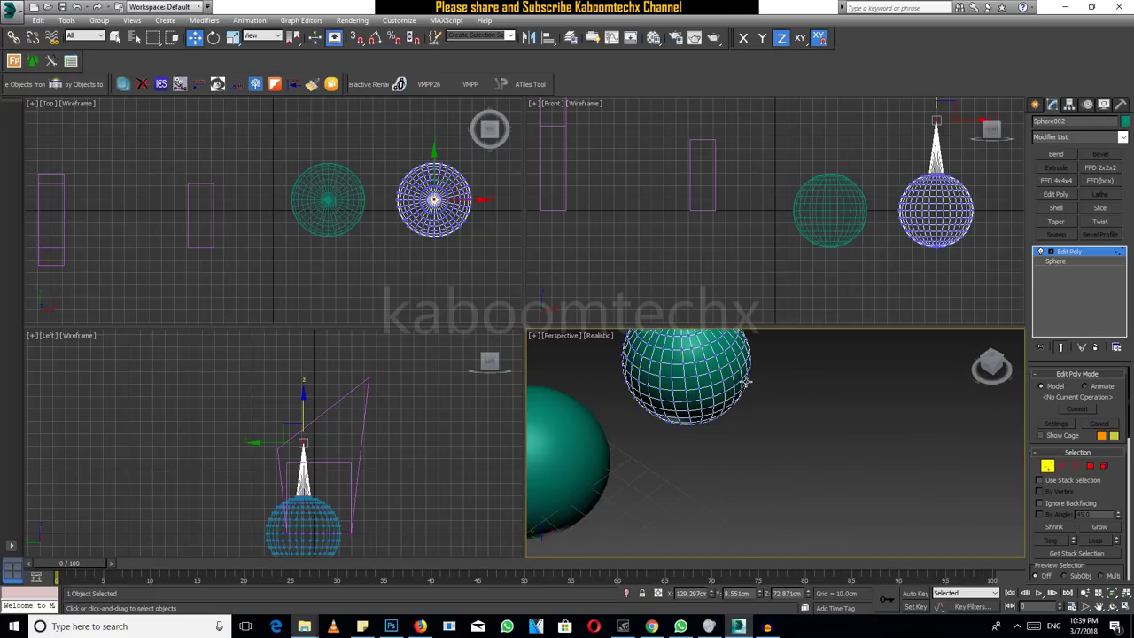
click(743, 374)
drag(742, 374, 805, 427)
mouse_move(805, 427)
alt+middle_down()
mouse_move(794, 415)
mouse_move(778, 429)
alt+middle_up()
Step: Pull a vertex on the sphere's right edge out into a third spike
scroll(777, 431, down, 2)
scroll(762, 436, down, 2)
scroll(737, 444, down, 2)
scroll(737, 444, up, 2)
scroll(718, 417, up, 2)
click(706, 387)
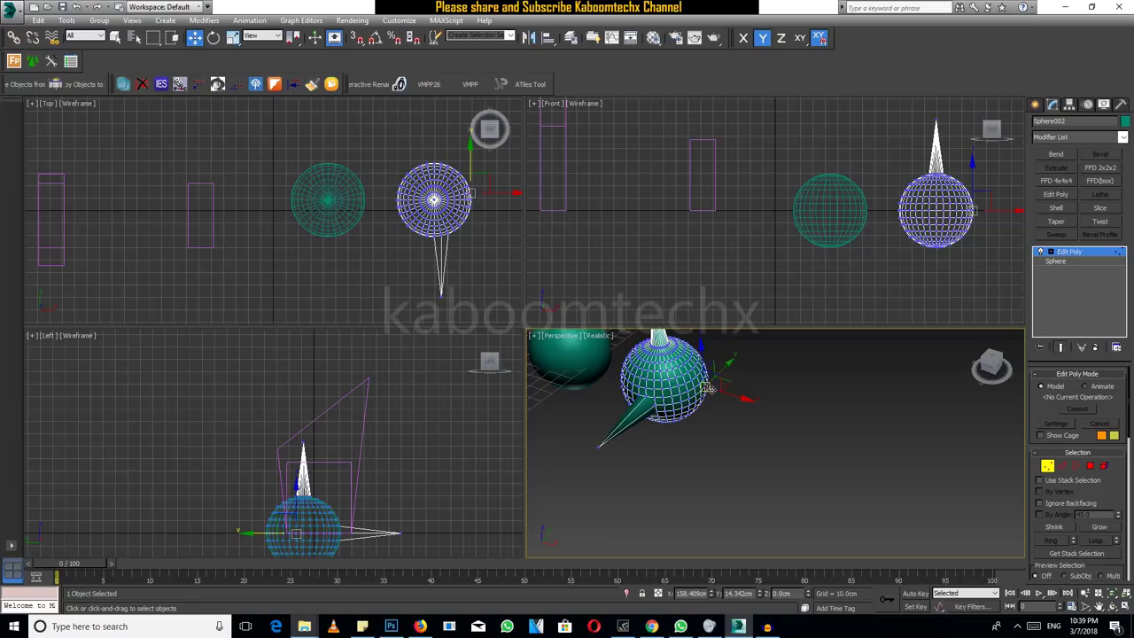
drag(727, 396, 817, 420)
Step: Orbit around the spiked sphere and exit vertex editing
mouse_move(817, 420)
alt+middle_down()
mouse_move(698, 369)
mouse_move(787, 465)
mouse_move(889, 417)
mouse_move(907, 451)
mouse_move(884, 407)
alt+middle_up()
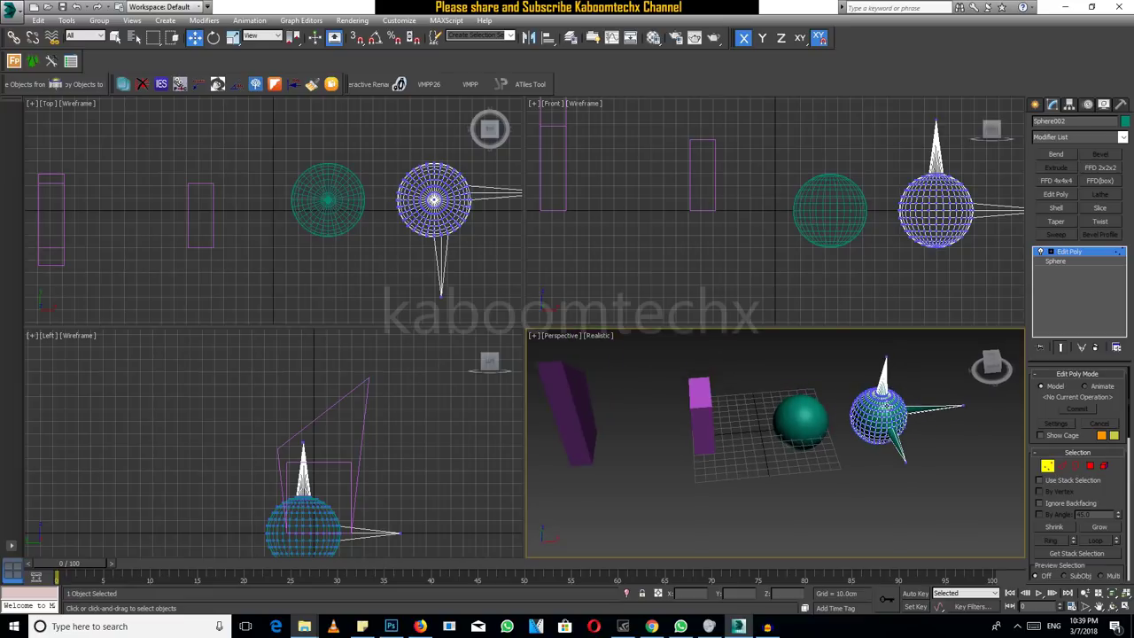
mouse_move(772, 415)
alt+middle_down()
mouse_move(776, 377)
mouse_move(798, 359)
alt+middle_up()
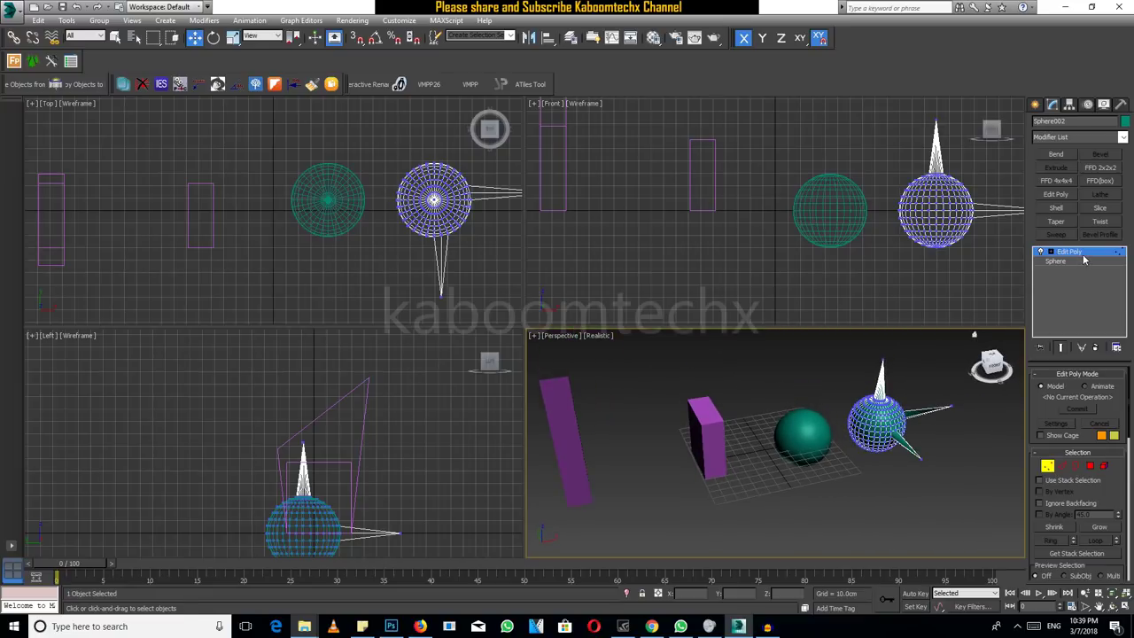
click(1085, 259)
Step: Return to the Create panel and alternate selection between the plain and spiked spheres
click(1035, 105)
click(842, 460)
click(804, 442)
click(893, 416)
click(803, 436)
click(873, 414)
click(802, 440)
click(873, 418)
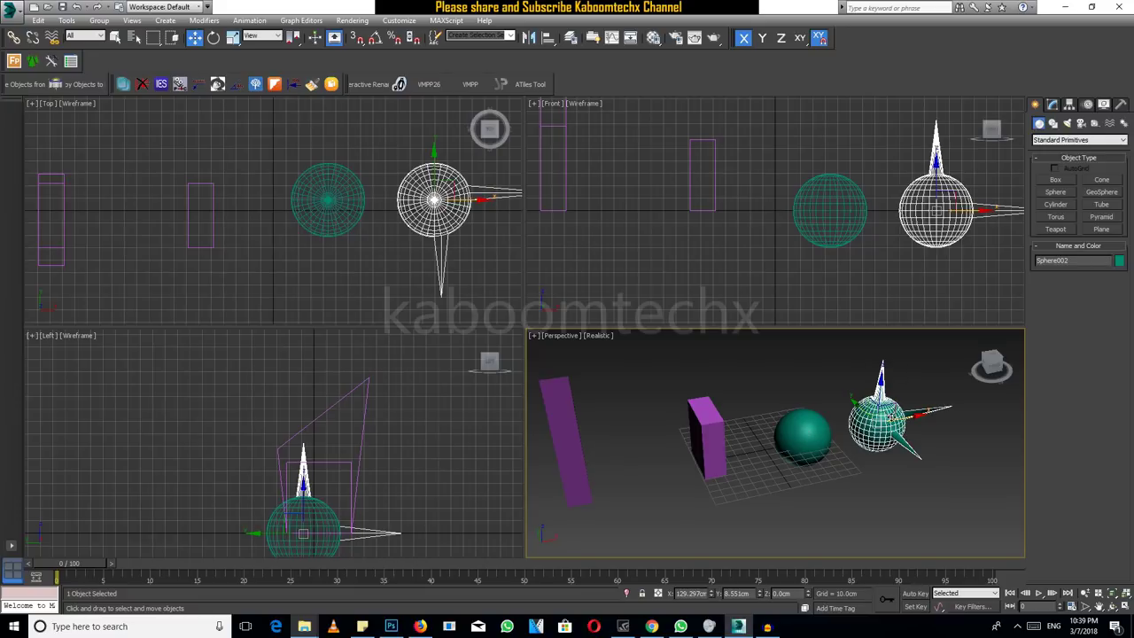
Step: Select the small pink box Box002
click(819, 433)
click(870, 424)
click(820, 433)
click(715, 443)
alt+middle_drag(808, 487, 769, 481)
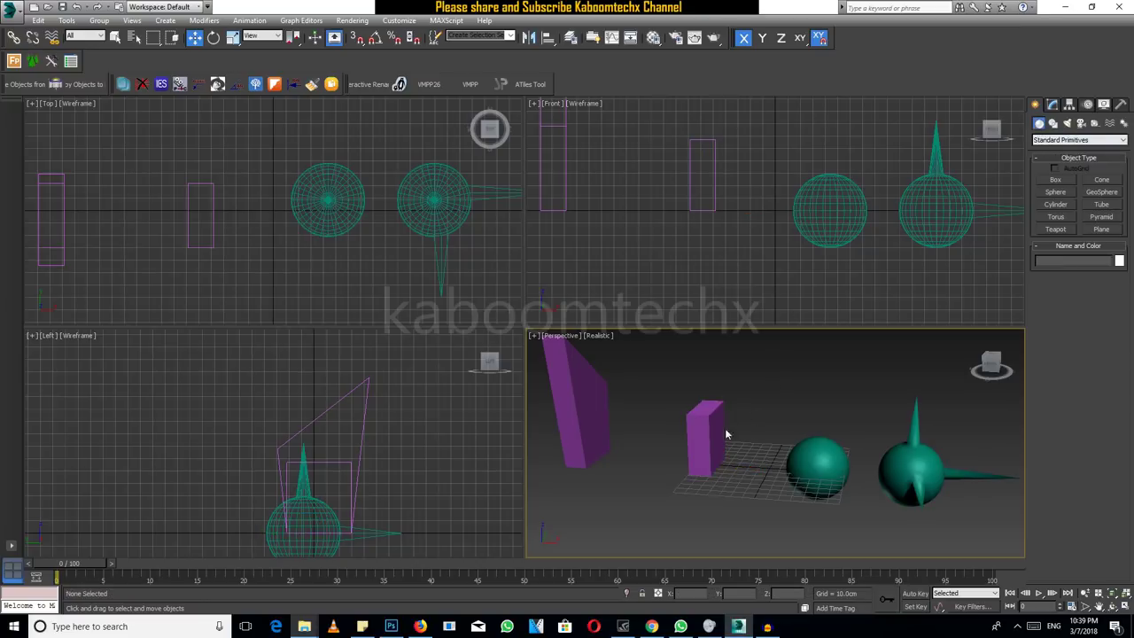
Step: Convert Box002 into a Morph compound object
click(1046, 140)
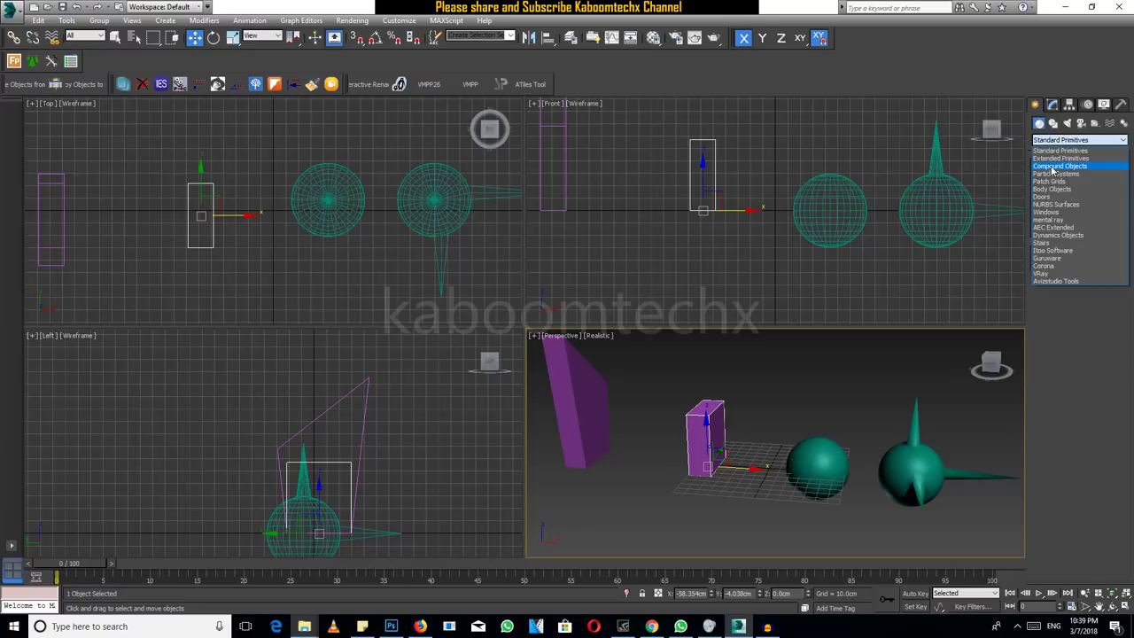
click(1053, 166)
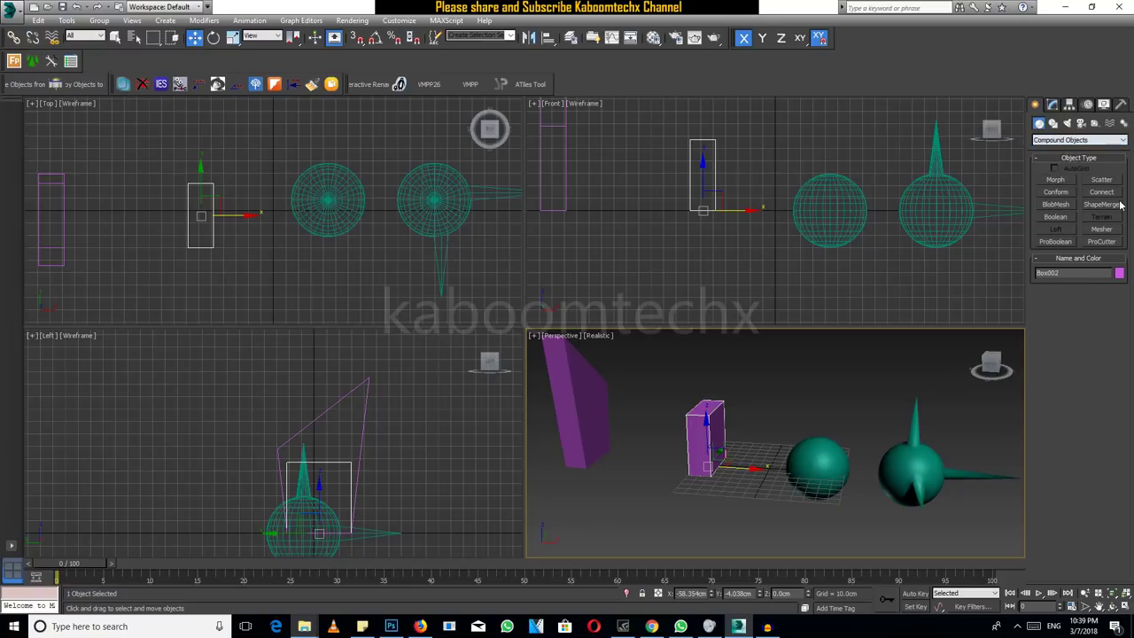
click(1062, 183)
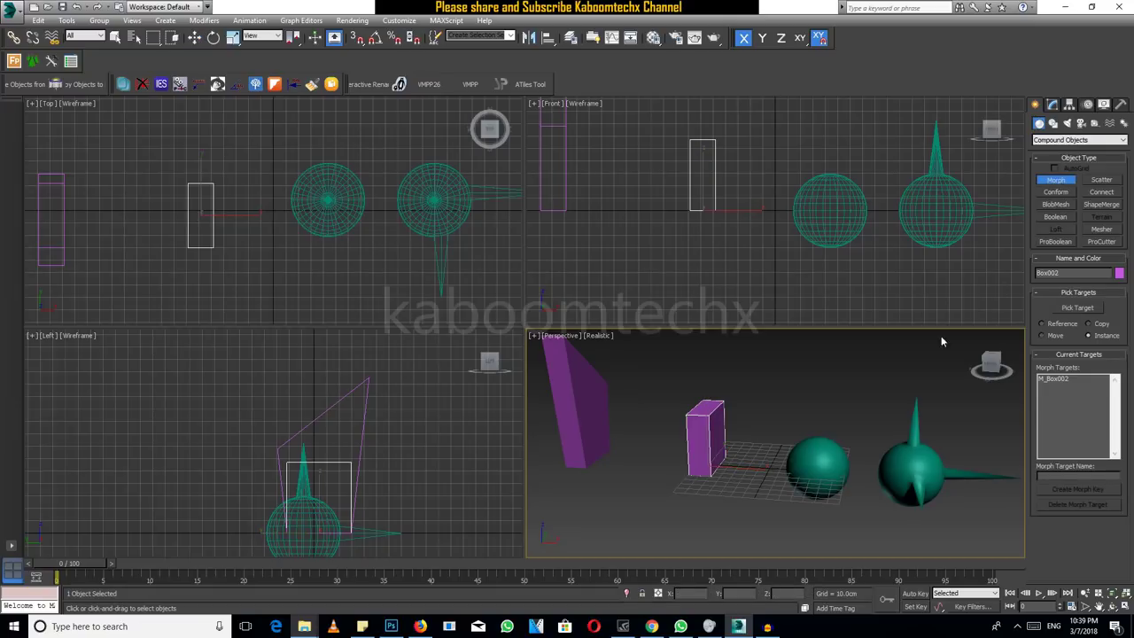
mouse_move(732, 463)
alt+middle_down()
mouse_move(695, 467)
mouse_move(755, 452)
alt+middle_up()
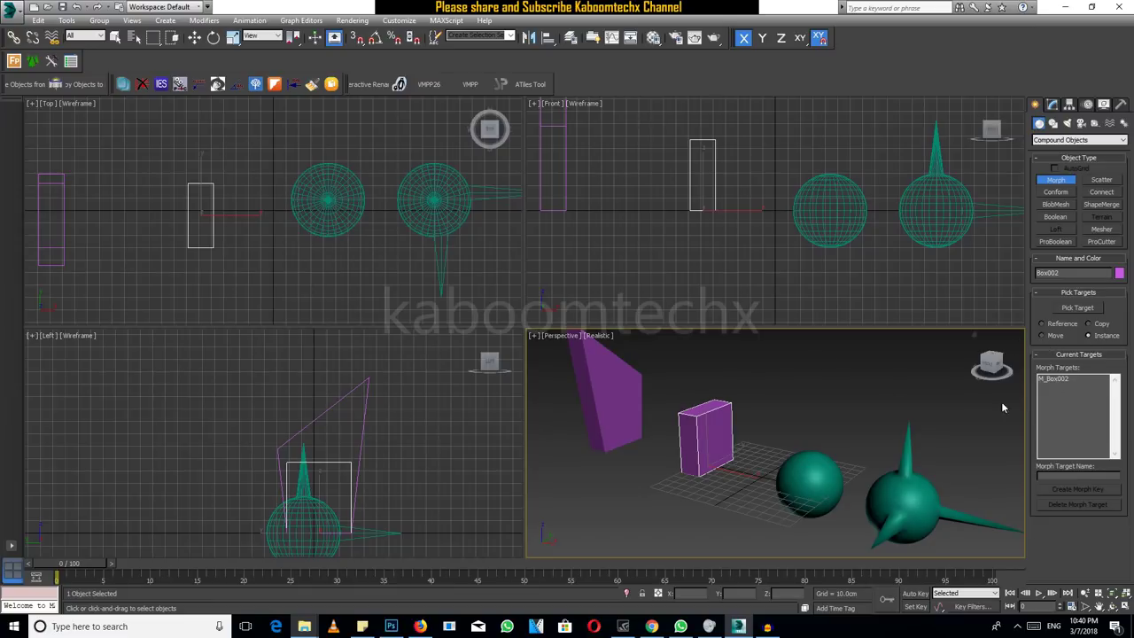
alt+middle_drag(608, 431, 745, 453)
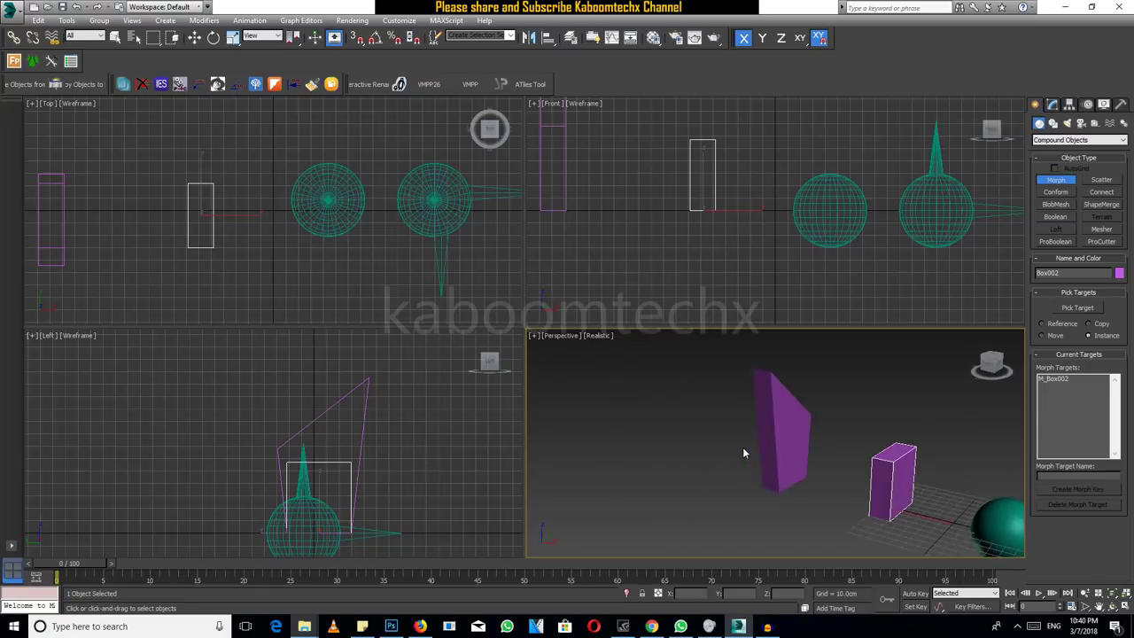
alt+middle_drag(932, 417, 931, 378)
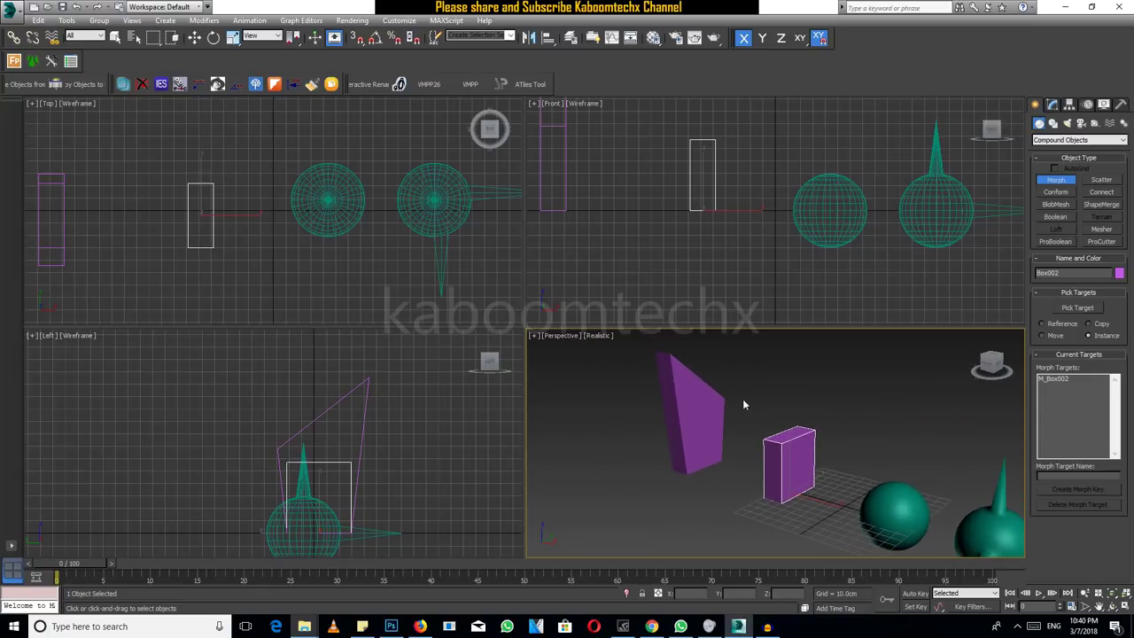
alt+middle_drag(750, 405, 702, 395)
Step: Pick the tapered Box001 as a morph target, then revert to the cube shape
click(1078, 308)
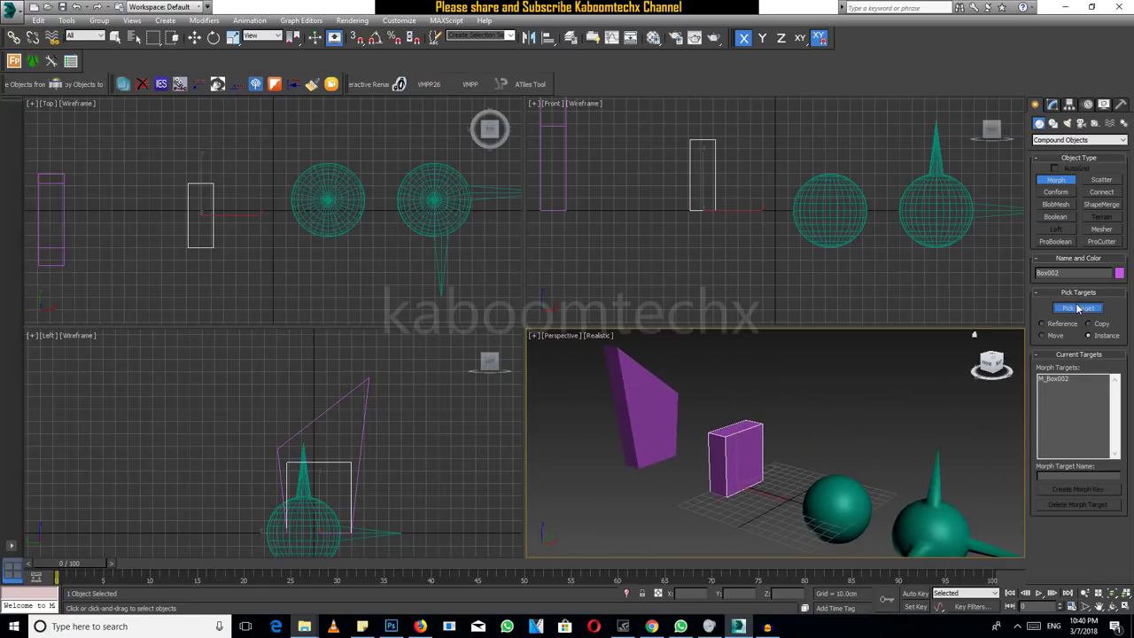
click(653, 393)
mouse_move(722, 485)
alt+middle_down()
mouse_move(813, 487)
mouse_move(724, 490)
mouse_move(747, 488)
mouse_move(736, 490)
alt+middle_up()
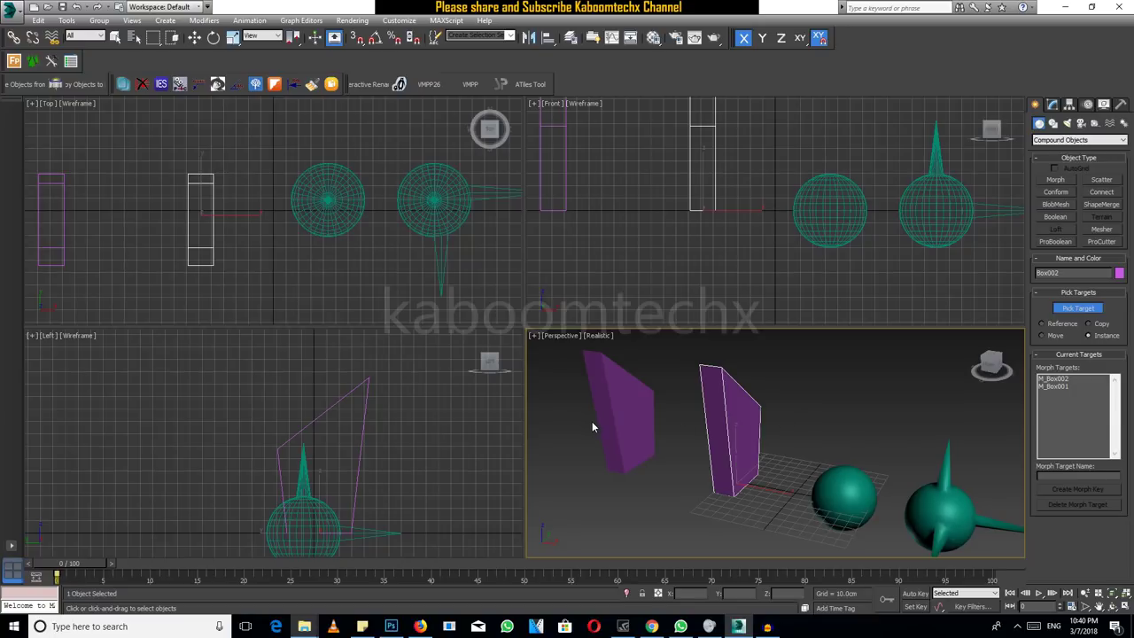
click(343, 544)
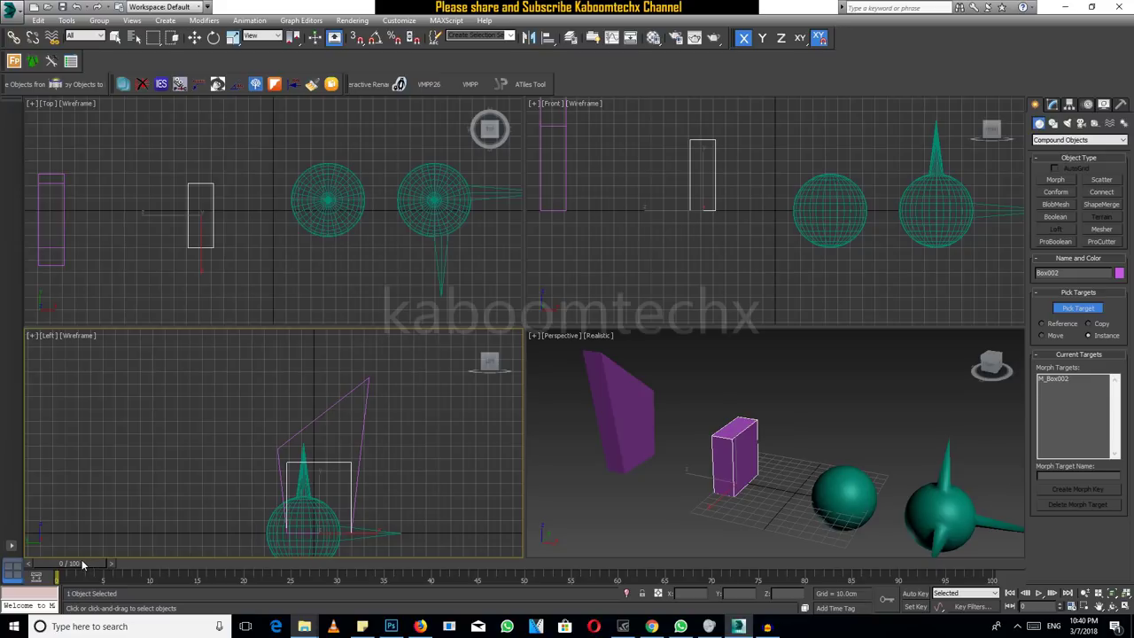
Step: Add the tapered Box001 as a morph target at frame 50
drag(83, 564, 527, 577)
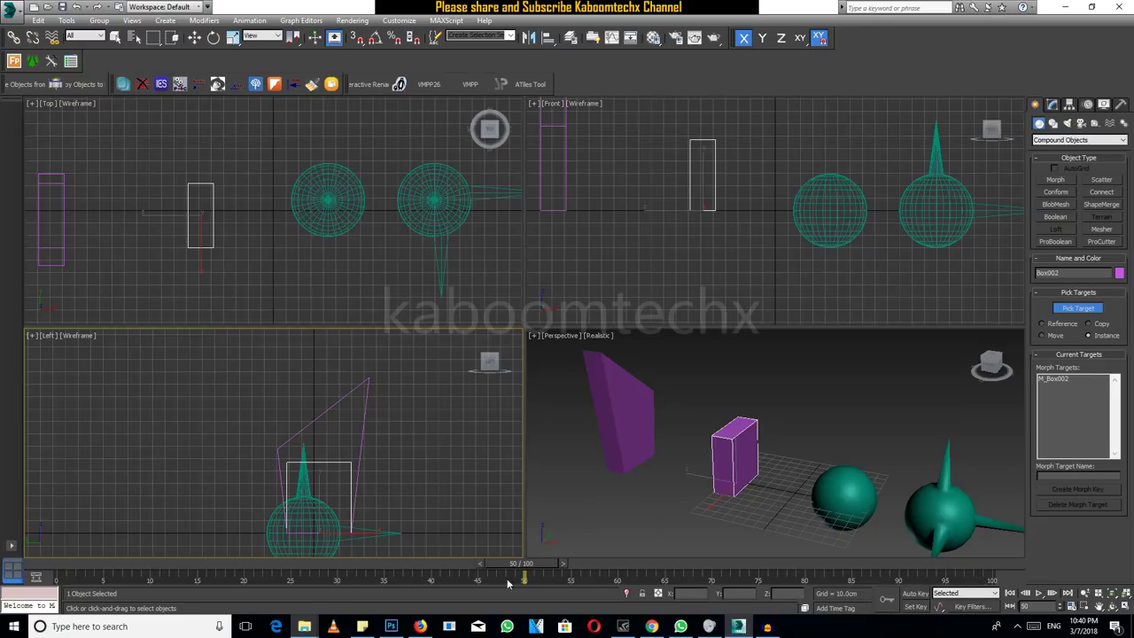
mouse_move(514, 575)
mouse_down()
mouse_move(381, 574)
mouse_move(523, 580)
mouse_up()
click(614, 379)
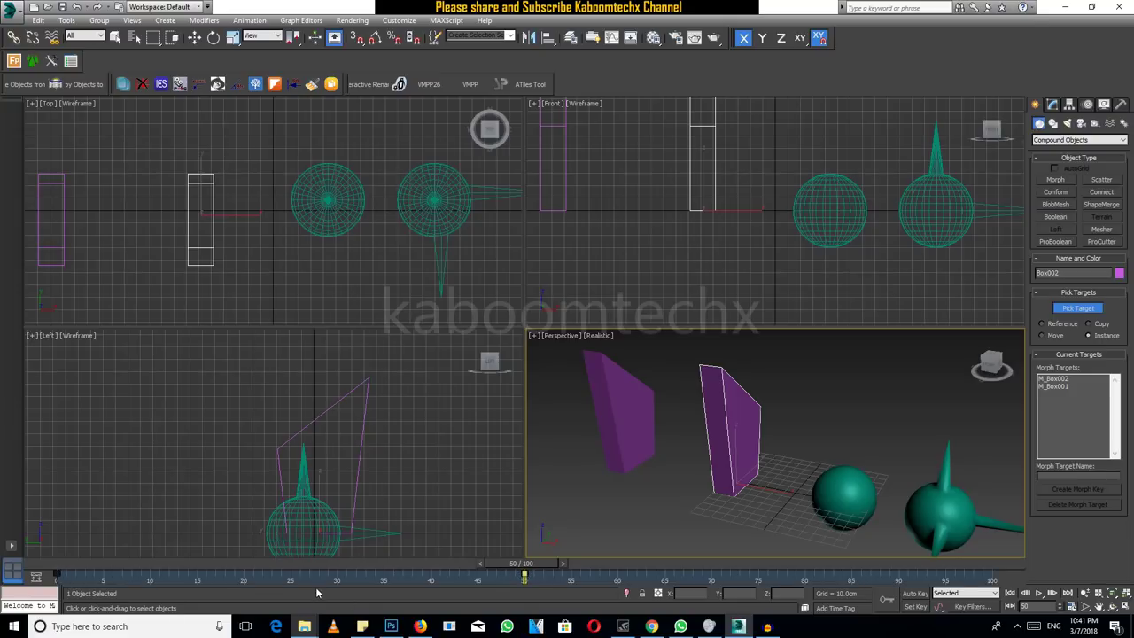
Step: Return to frame 0 and play back the box-to-slab morph
mouse_move(547, 565)
mouse_down()
mouse_move(3, 572)
mouse_move(618, 564)
mouse_move(7, 546)
mouse_up()
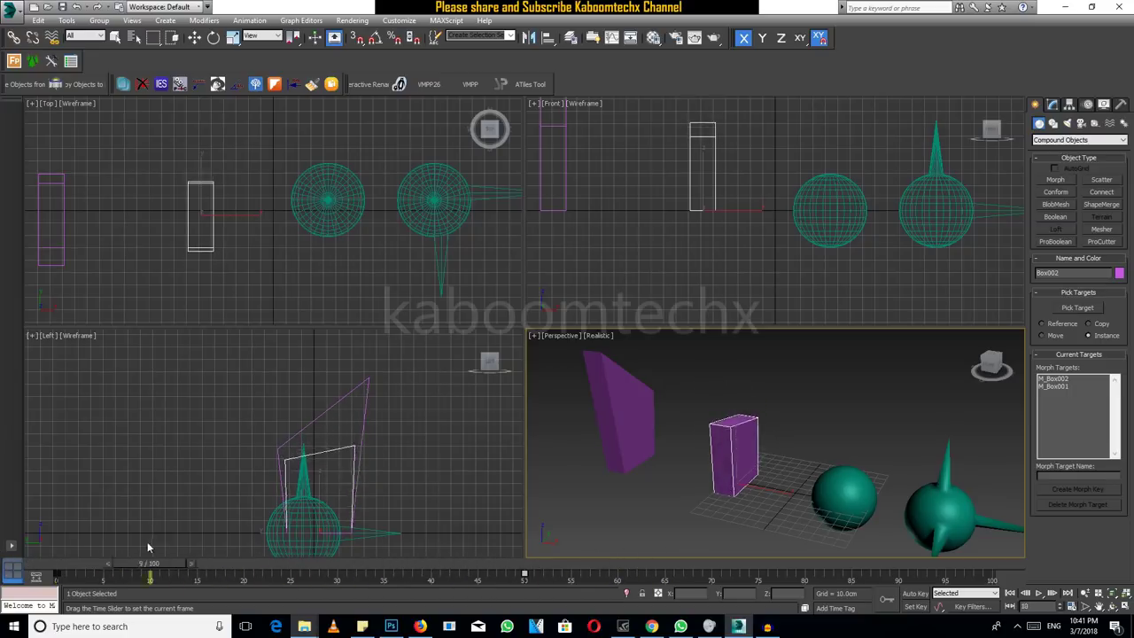
click(1039, 592)
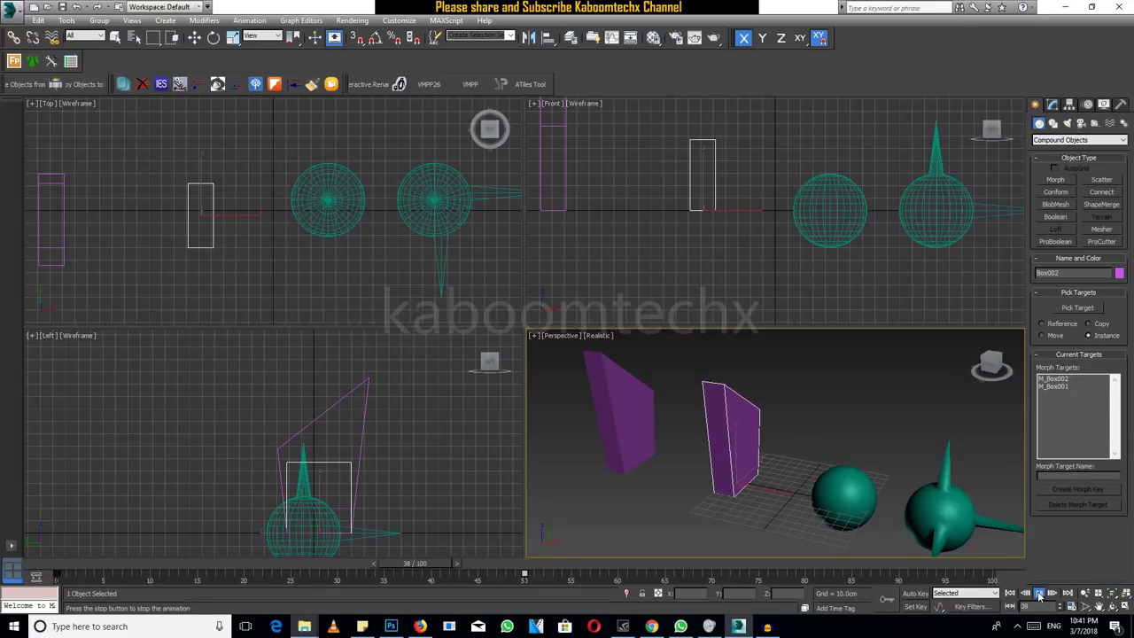
click(609, 581)
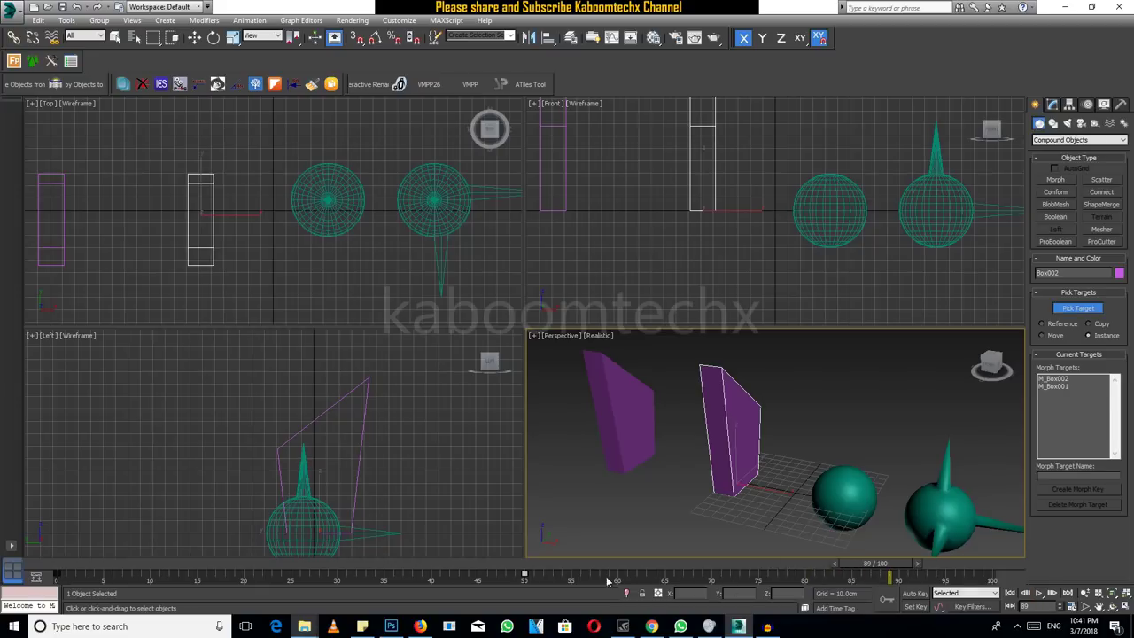
Step: Move the morph key to frame 100 and preview the animation
drag(524, 574, 999, 578)
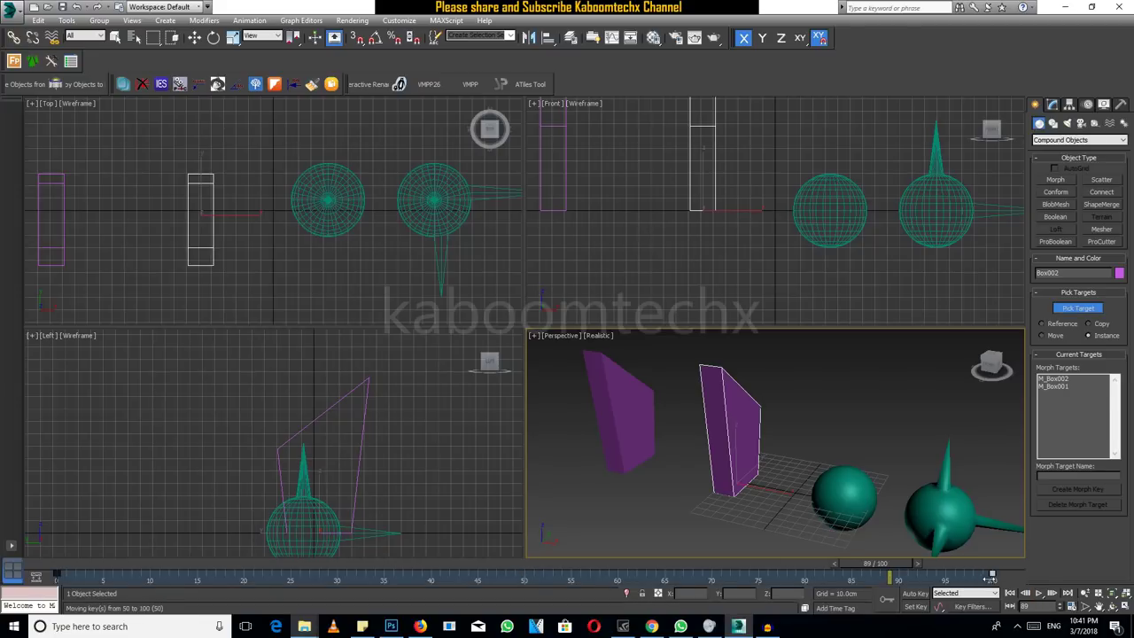
drag(993, 577, 993, 577)
click(1040, 595)
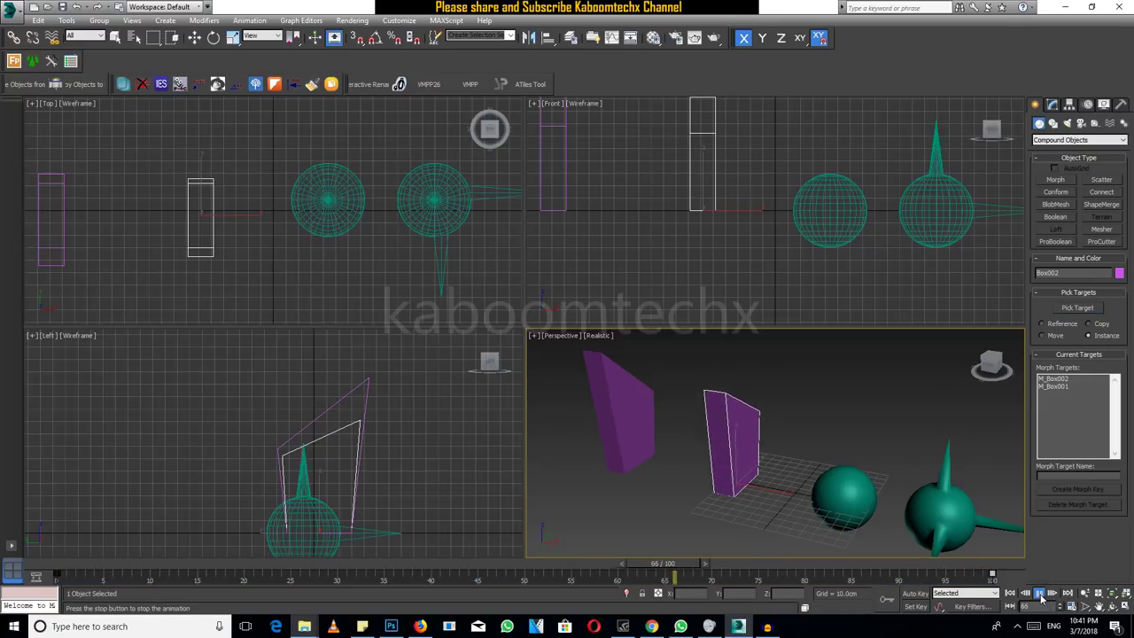
click(1040, 595)
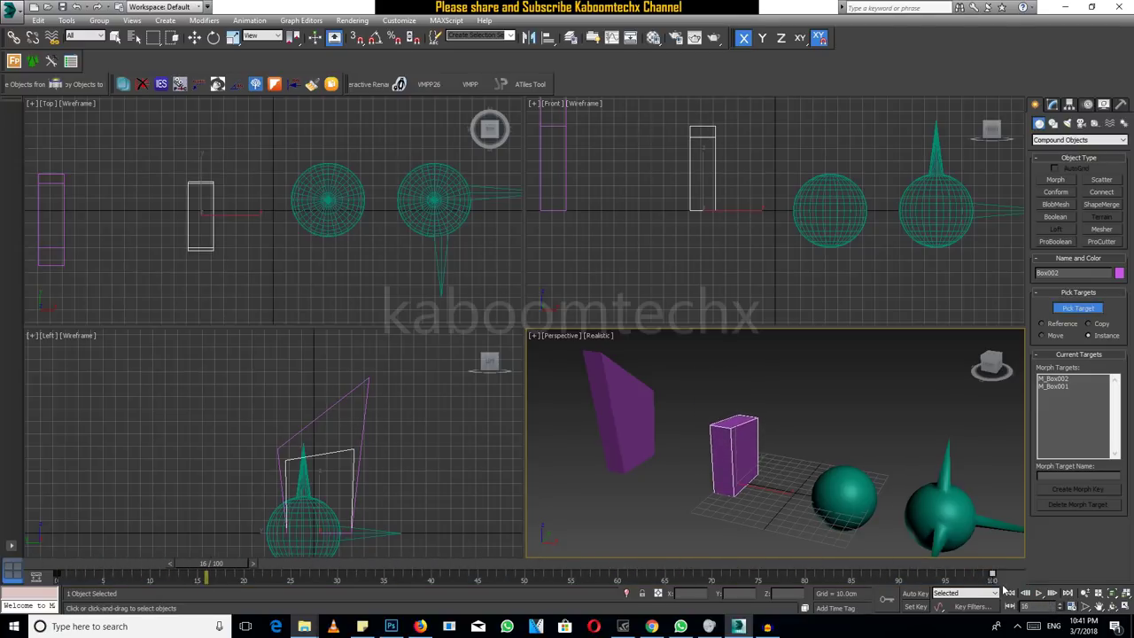
Step: Move the morph key back to about frame 53, preview it, and scrub to frame 4
drag(992, 575, 524, 575)
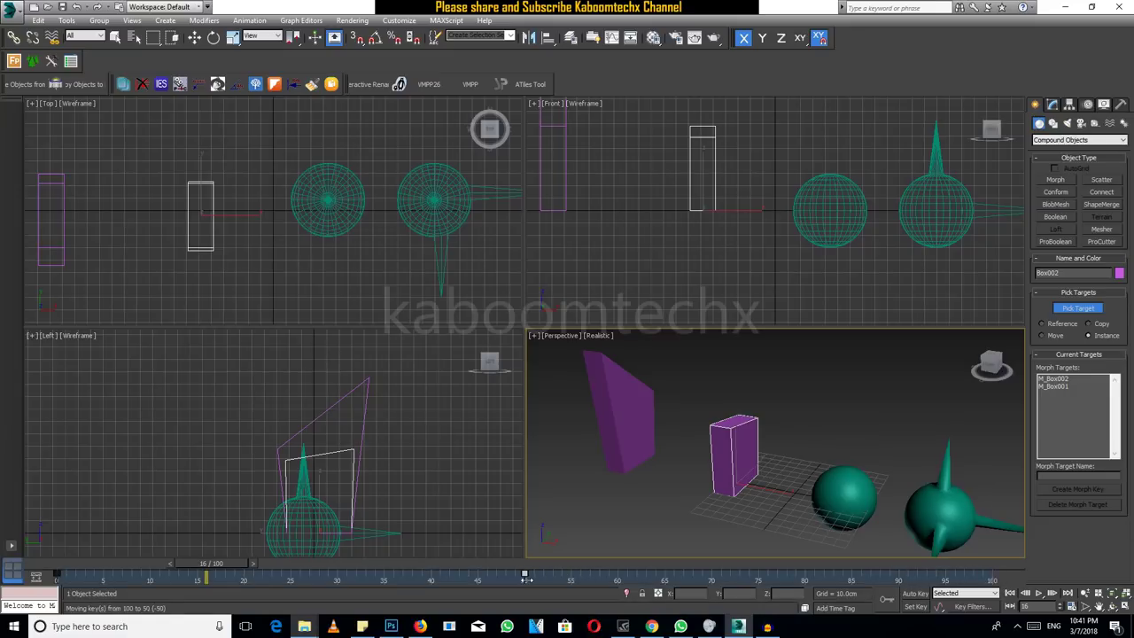
click(1041, 596)
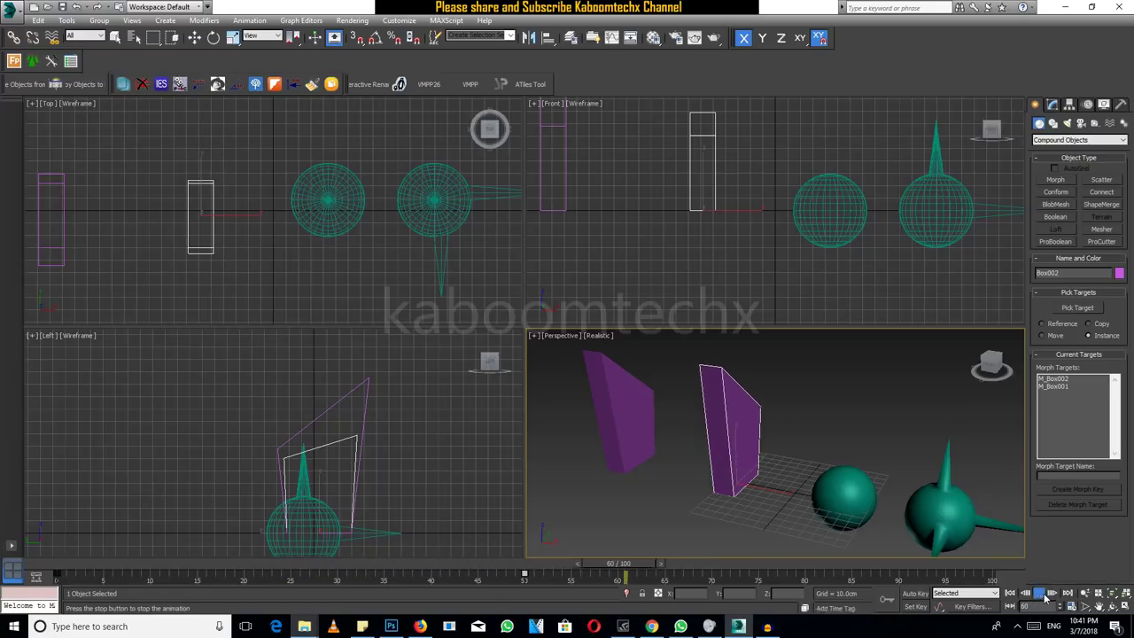
click(1044, 598)
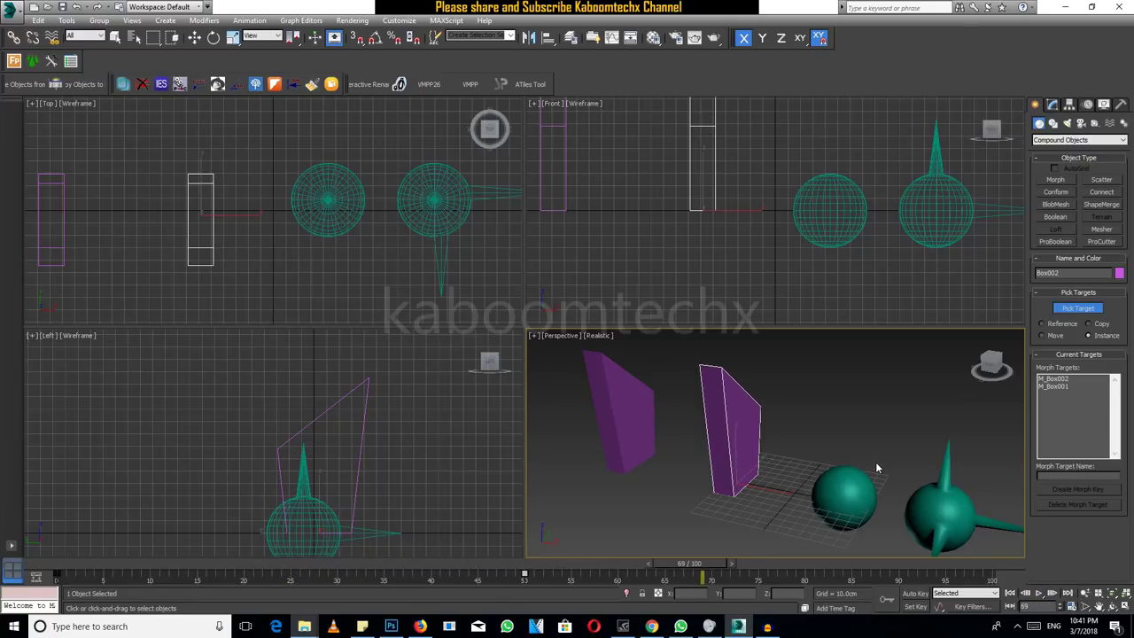
drag(686, 565, 104, 564)
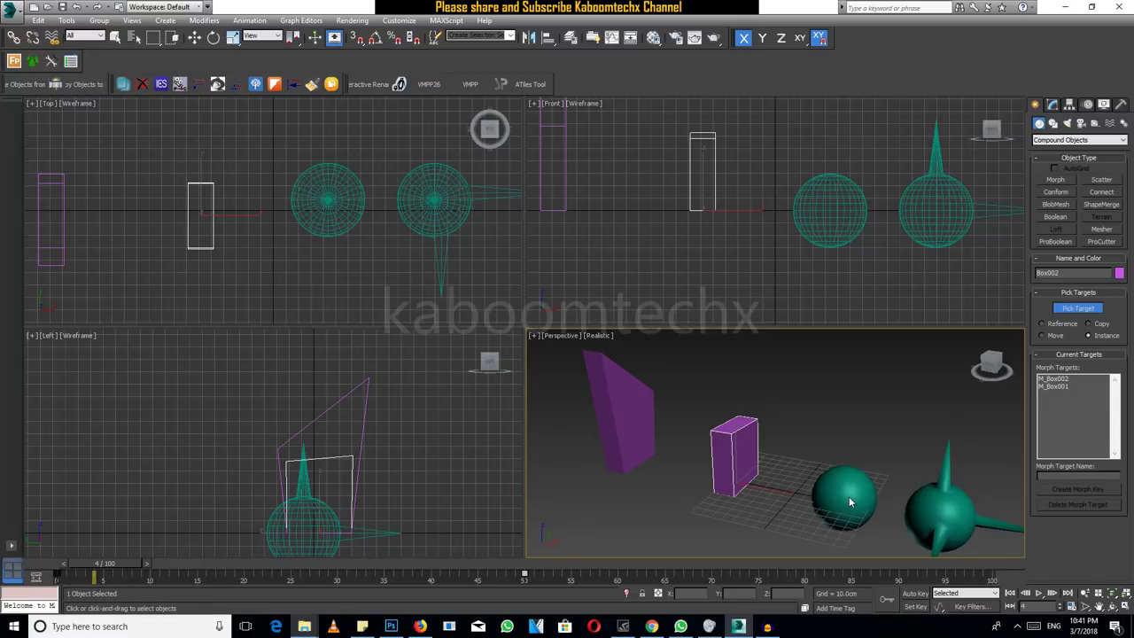
click(1088, 309)
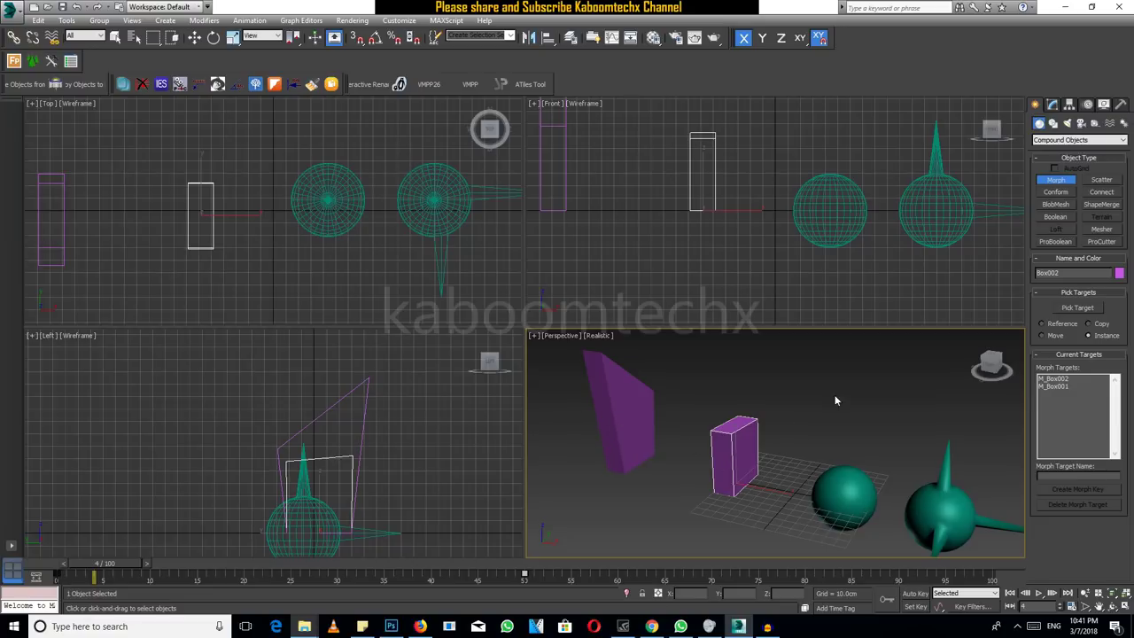
click(195, 37)
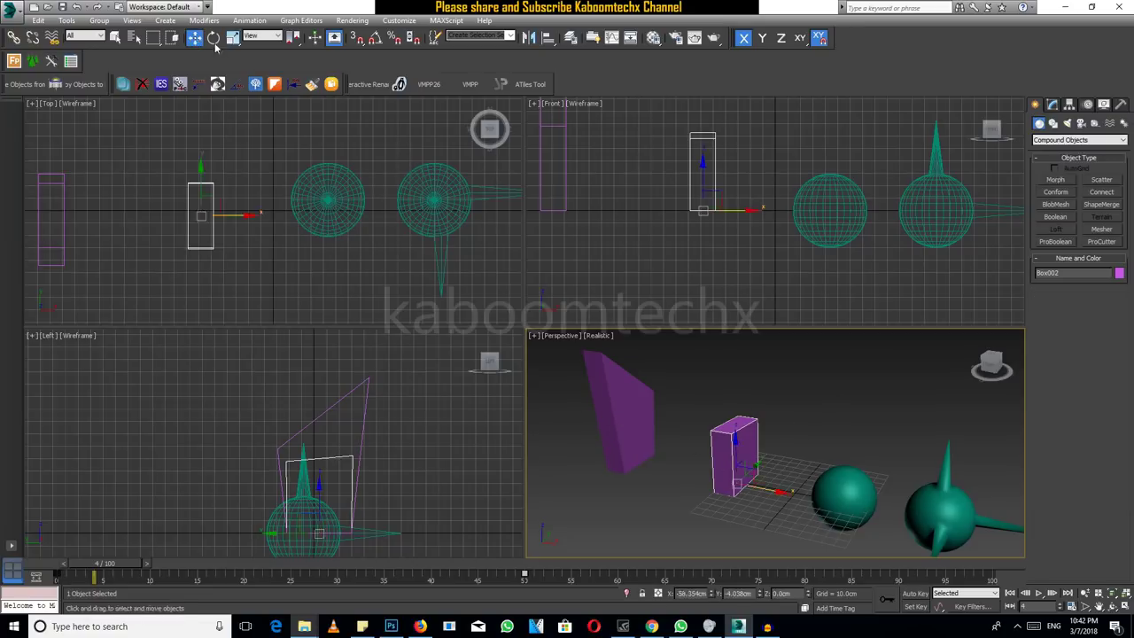
Step: Shift-clone Box002 to the left as Box003 and convert it to Editable Poly
shift+drag(760, 488, 571, 453)
click(570, 364)
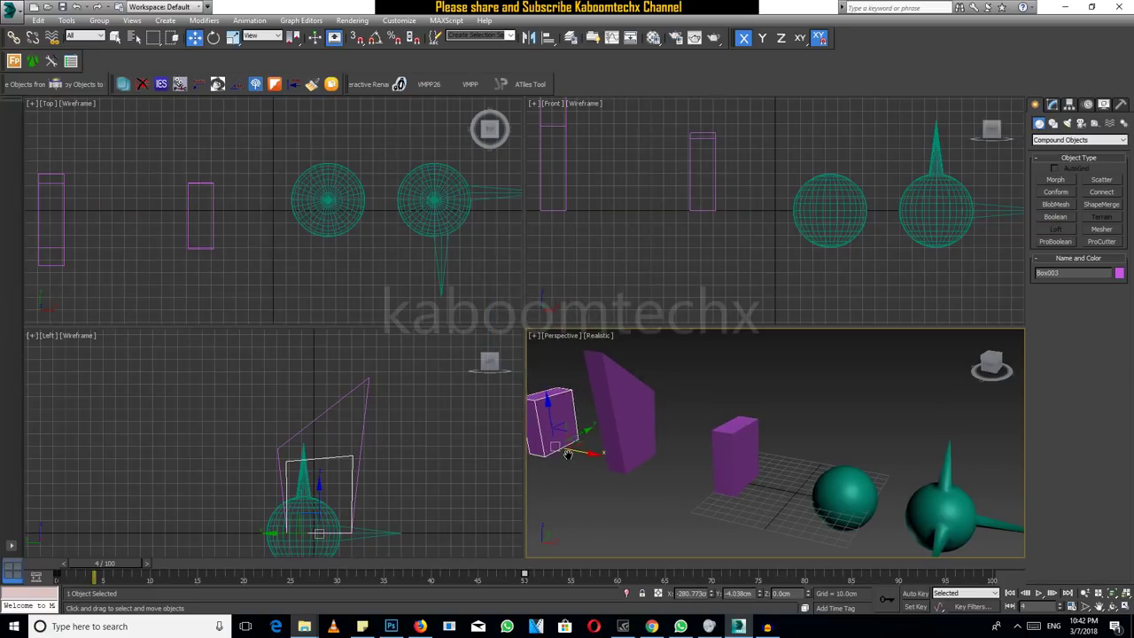
middle_drag(585, 381, 735, 376)
click(1053, 104)
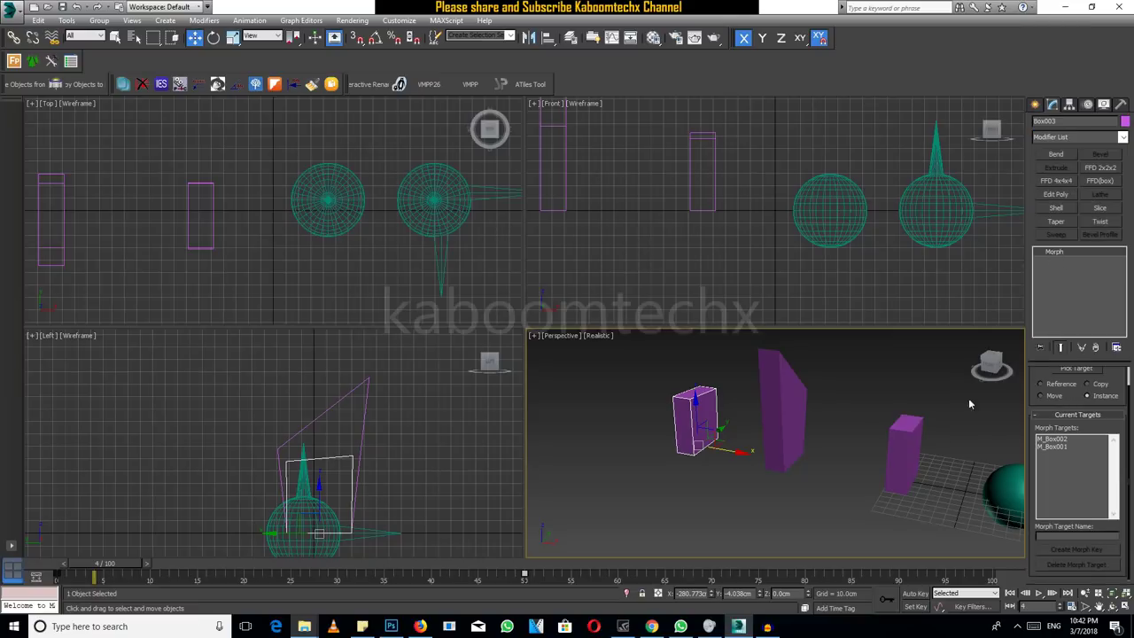
right_click(1069, 257)
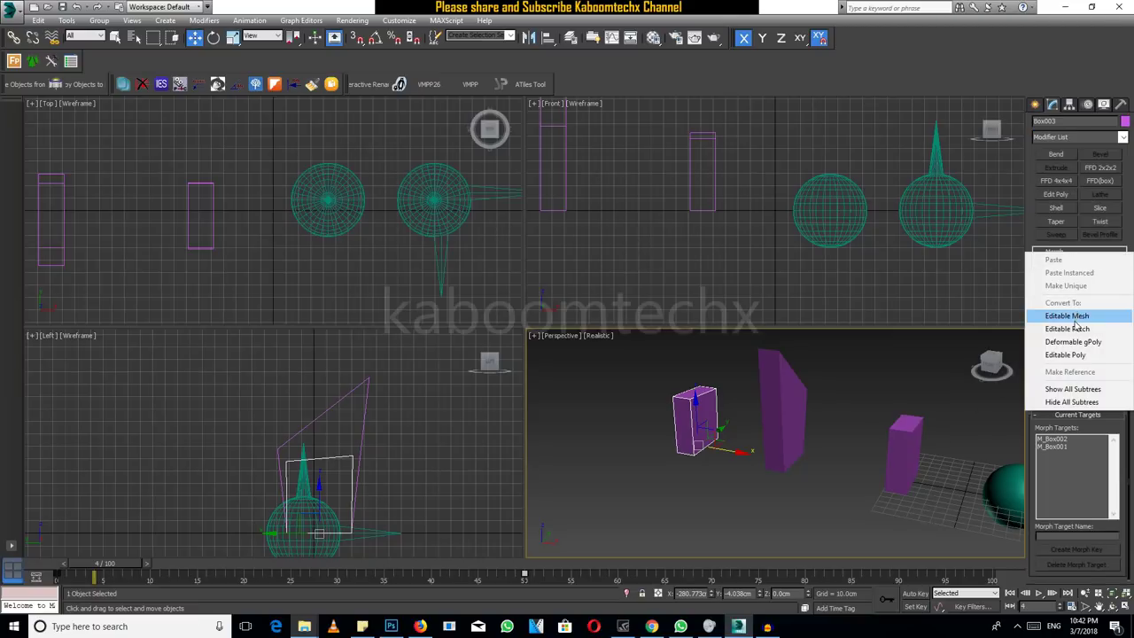
click(1073, 355)
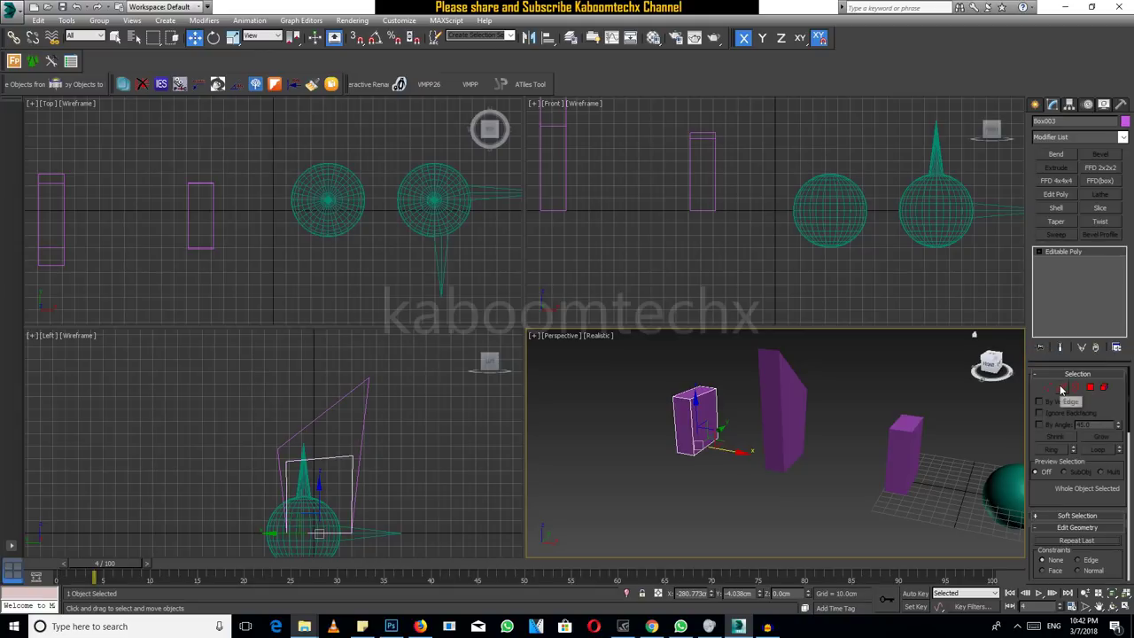
scroll(713, 422, up, 2)
scroll(712, 422, up, 3)
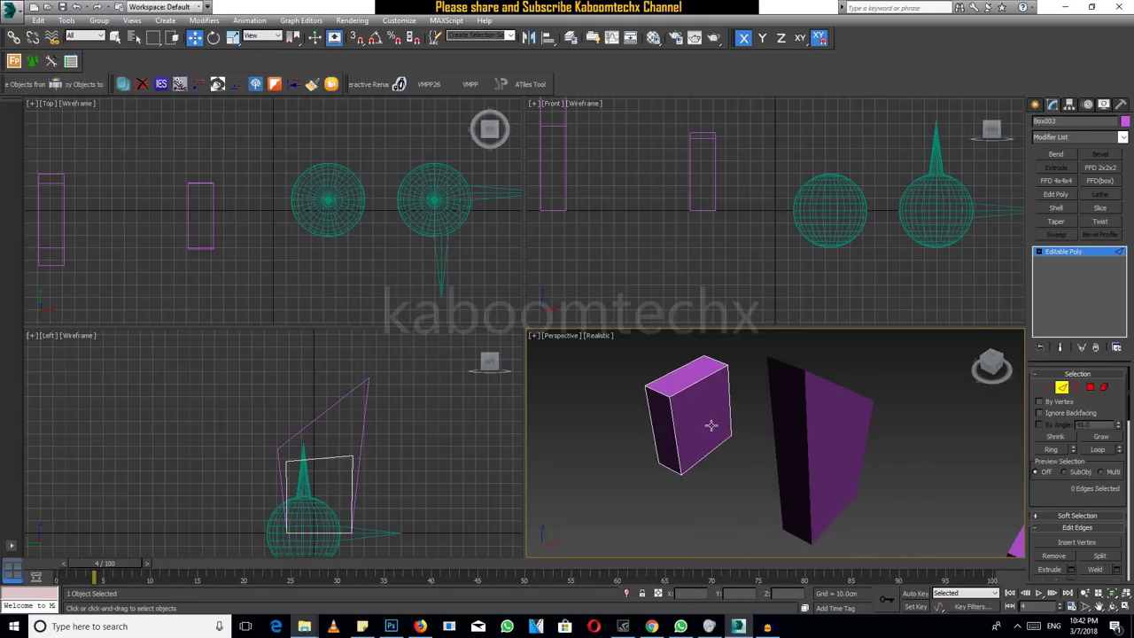
Step: Pull a side polygon of Box003 out along X to stretch it into a long block
click(1090, 387)
alt+middle_drag(699, 422, 714, 390)
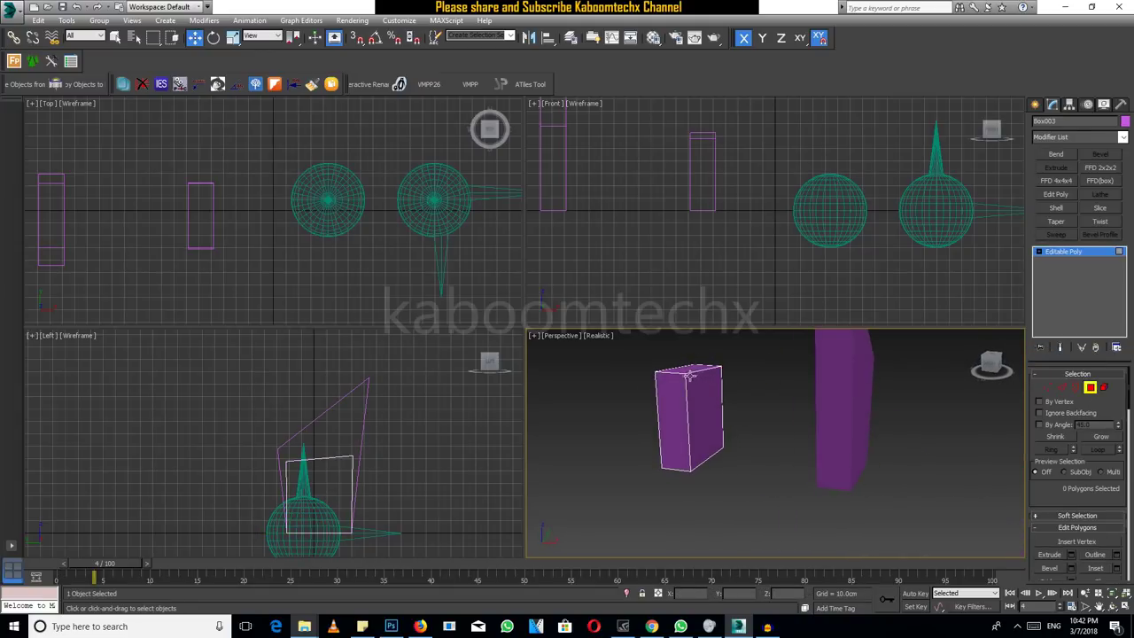
click(678, 374)
click(698, 412)
drag(698, 412, 817, 439)
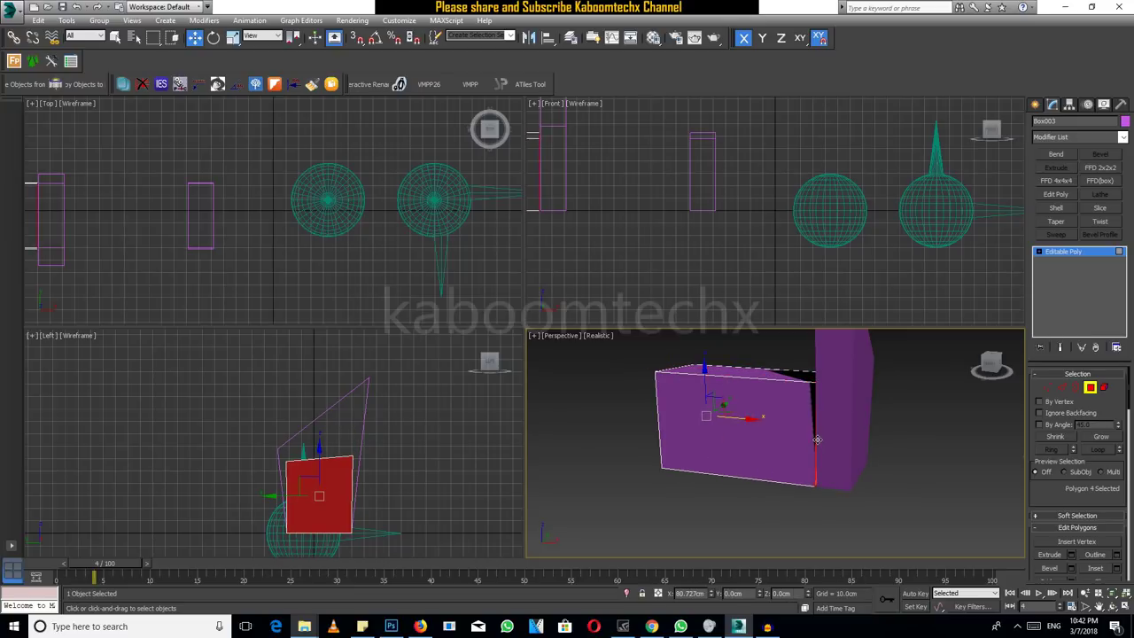
scroll(797, 438, down, 5)
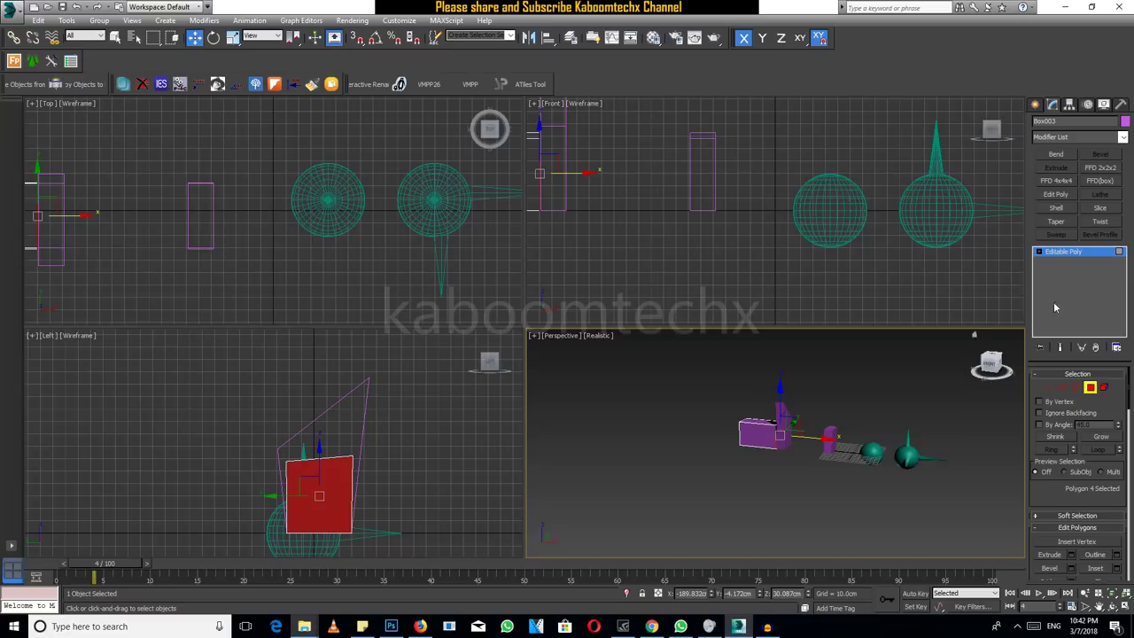
Step: Exit polygon mode, shift the stretched box left, and select Box002
click(1068, 253)
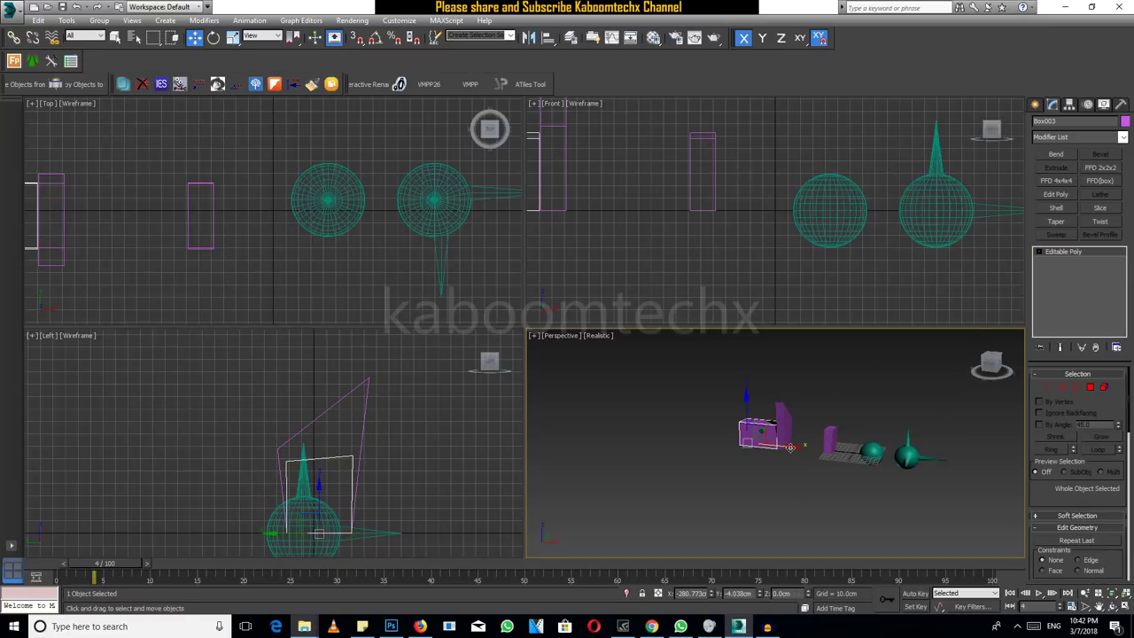
drag(788, 447, 726, 443)
click(808, 478)
mouse_move(808, 477)
alt+middle_down()
mouse_move(772, 464)
mouse_move(833, 470)
alt+middle_up()
click(812, 448)
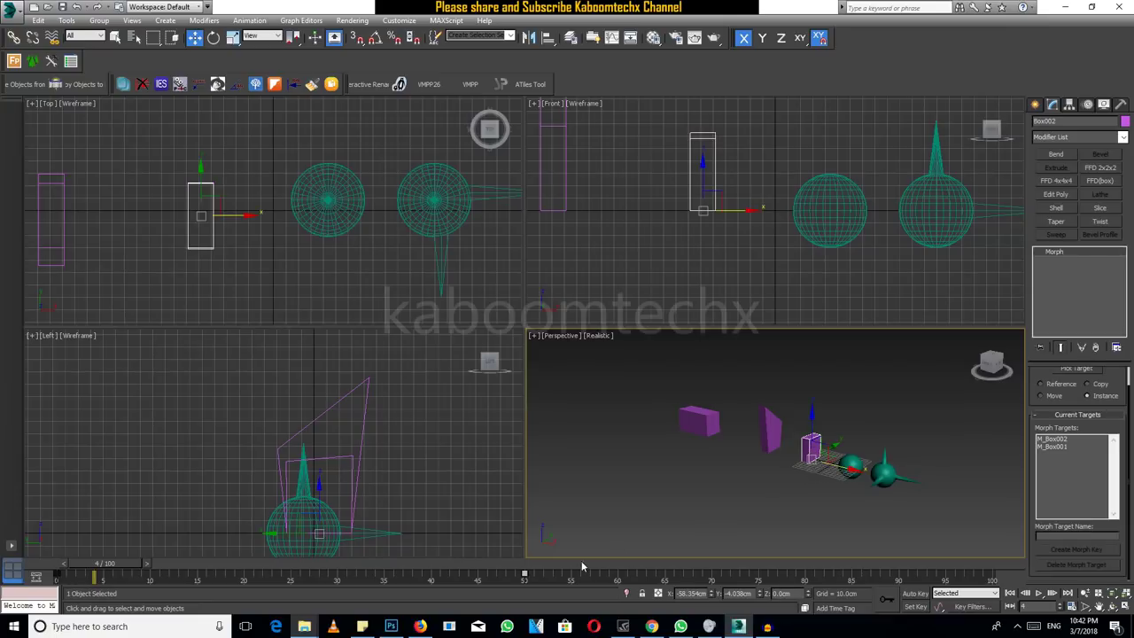
Step: Pick the stretched Box003 as Box002's third morph target, M_Box003
drag(98, 565, 759, 567)
key(w)
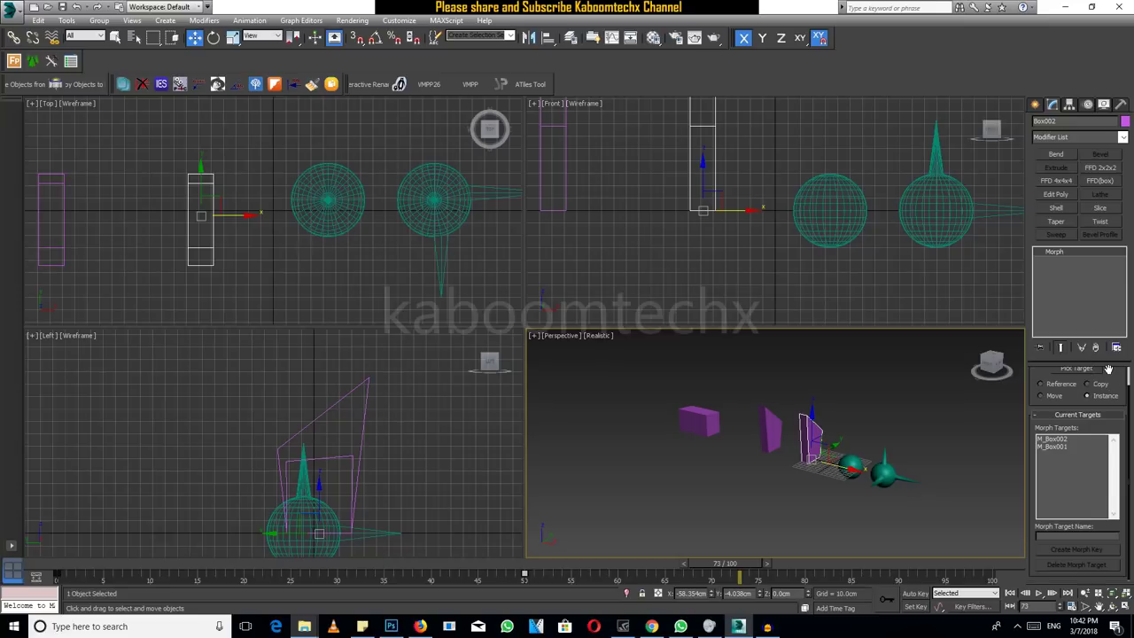
scroll(1100, 408, up, 1)
click(1089, 393)
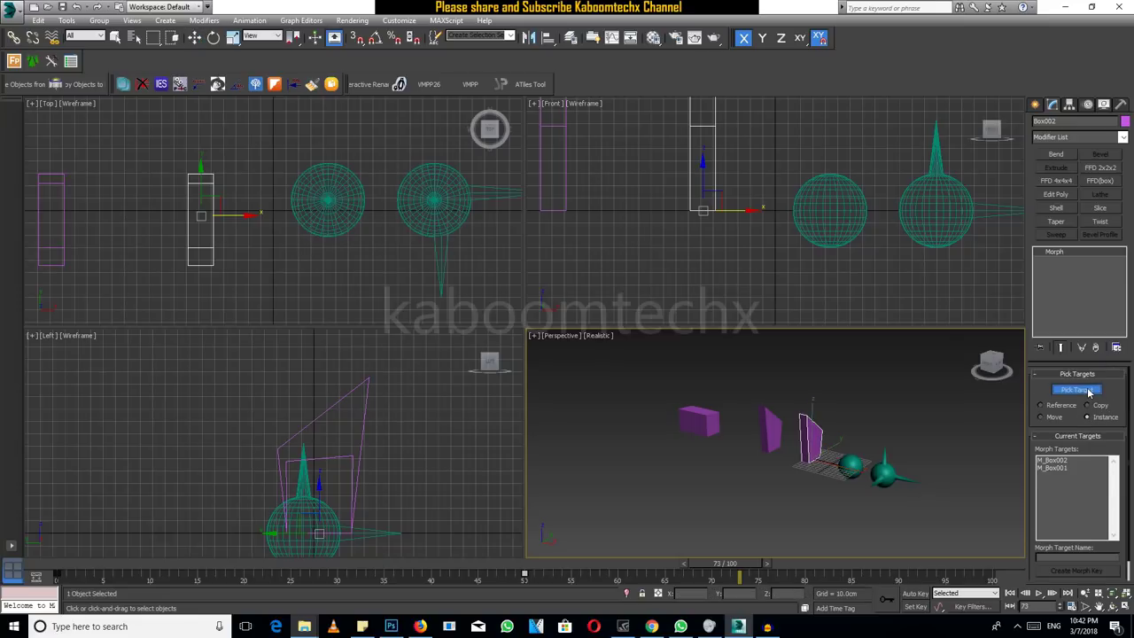
click(704, 420)
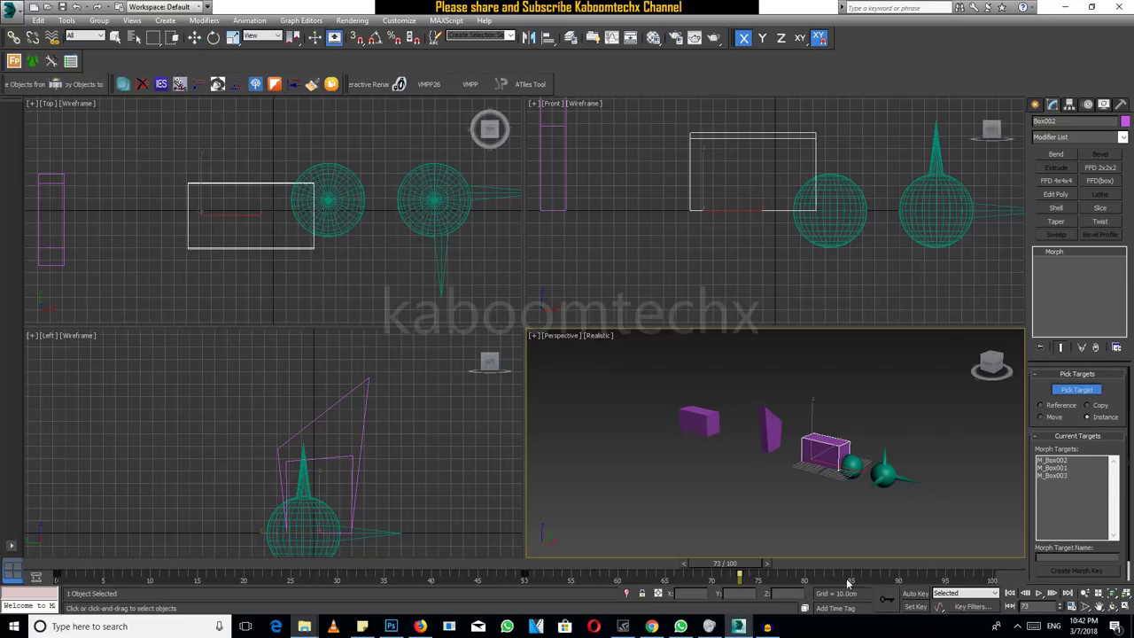
Step: Scrub back to frame 0 and play the box morph animation to preview it
mouse_move(740, 574)
mouse_down()
mouse_move(379, 576)
mouse_move(551, 577)
mouse_move(490, 579)
mouse_up()
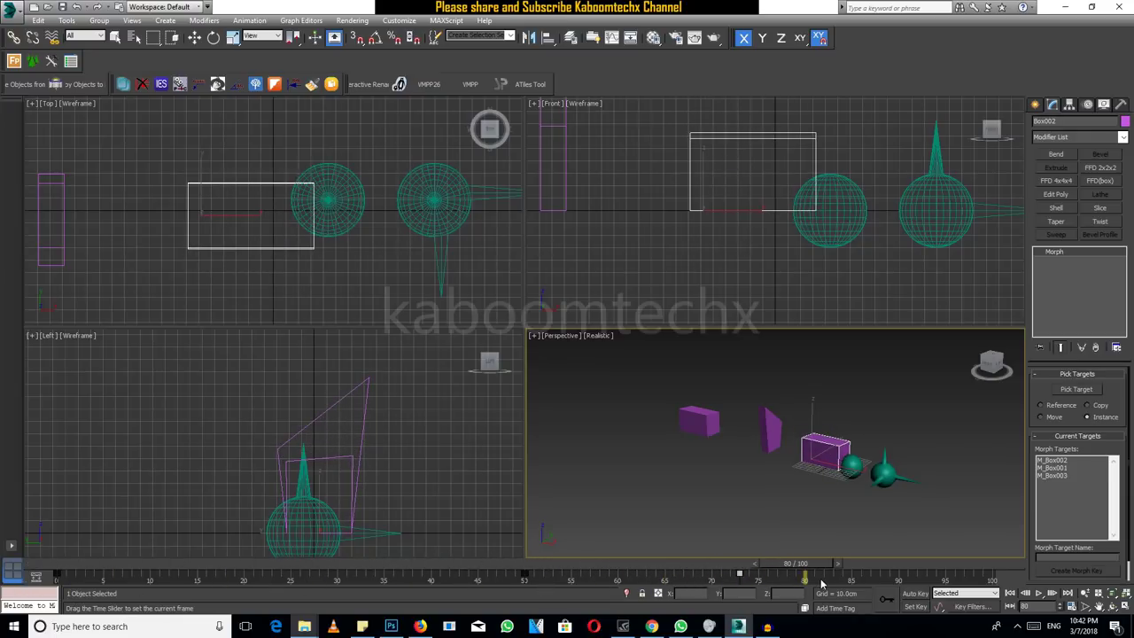
drag(490, 578, 55, 577)
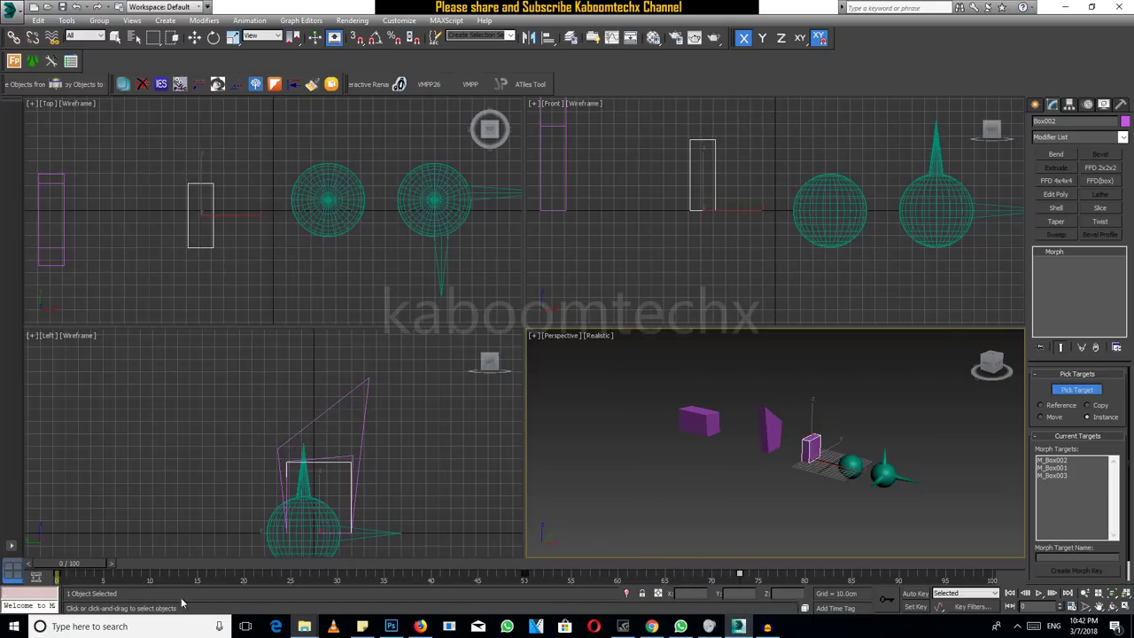
click(1039, 593)
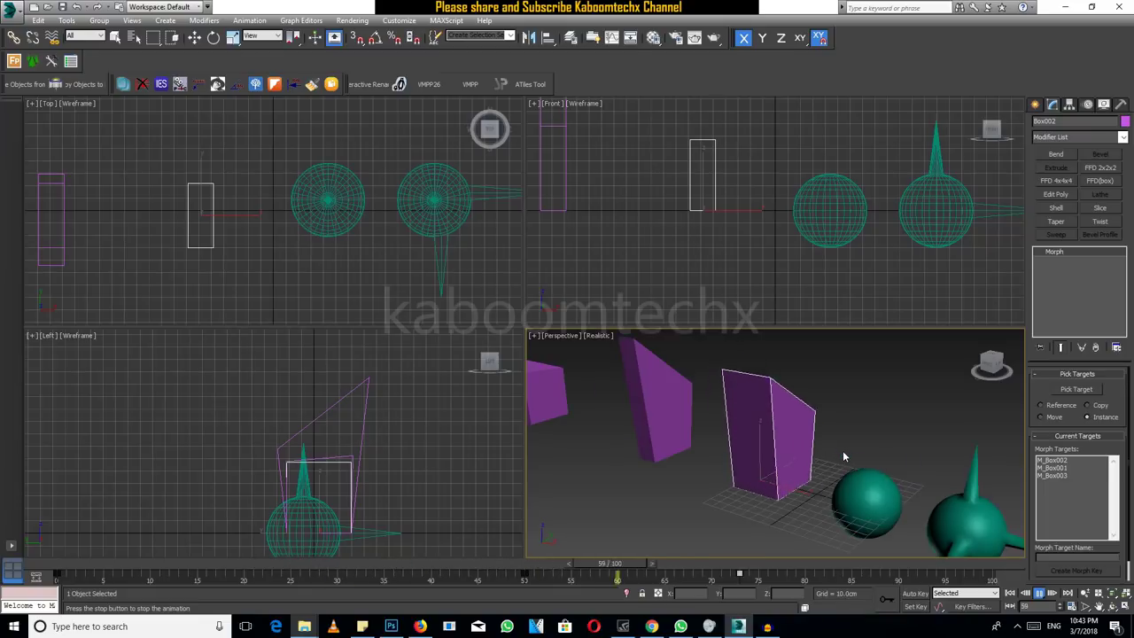
click(1049, 593)
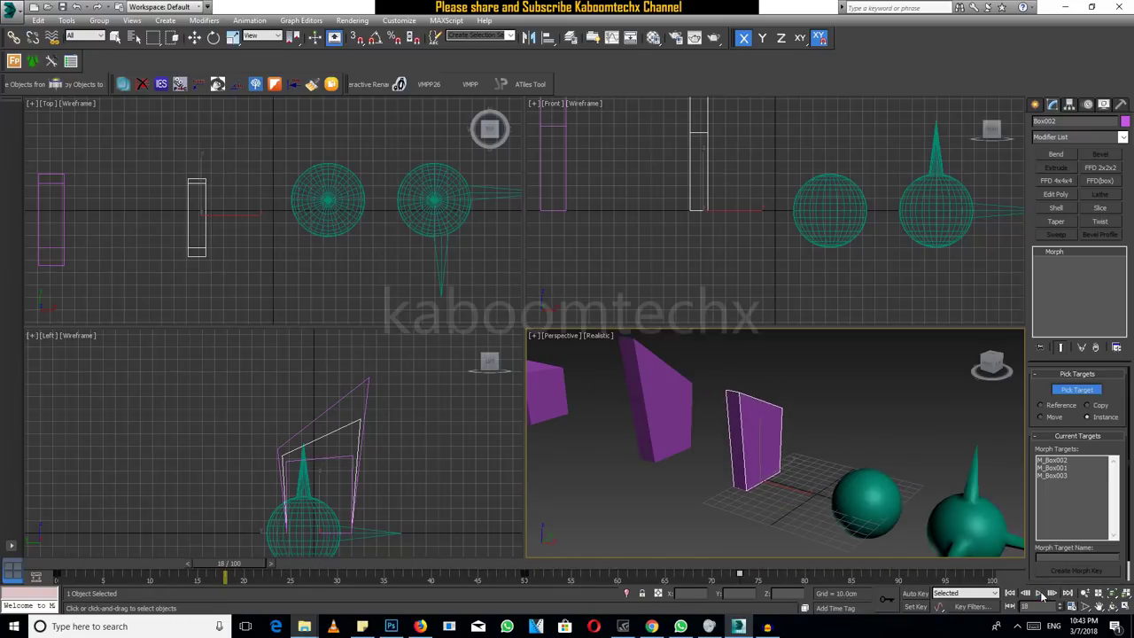
click(1077, 390)
scroll(772, 464, down, 3)
scroll(833, 510, up, 2)
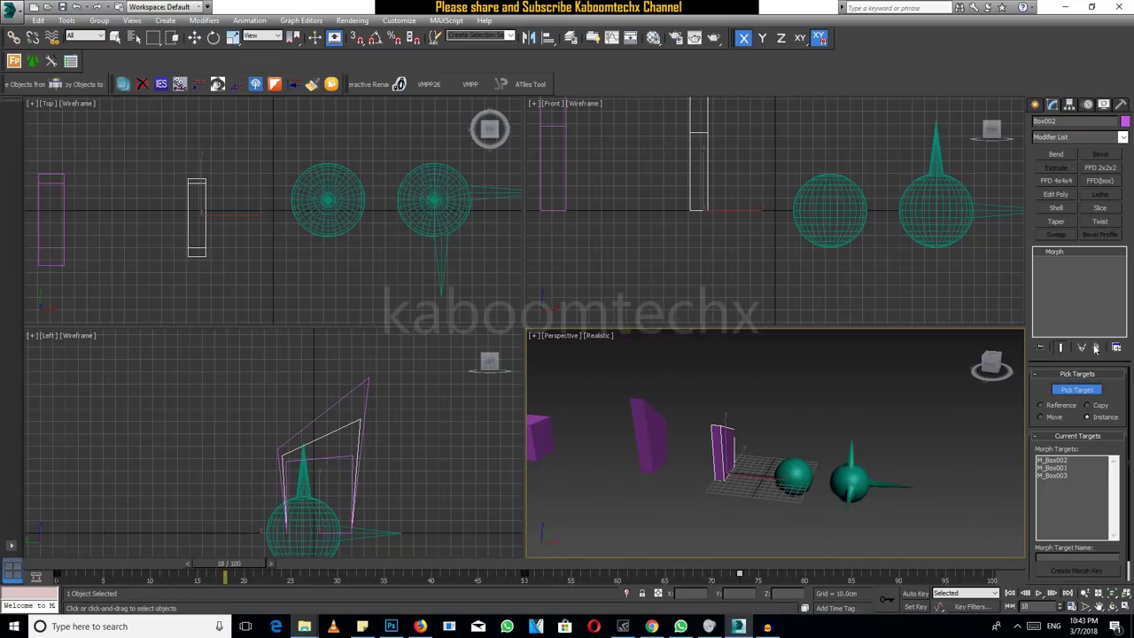
Step: End target picking and move the spiked sphere further to the right
key(w)
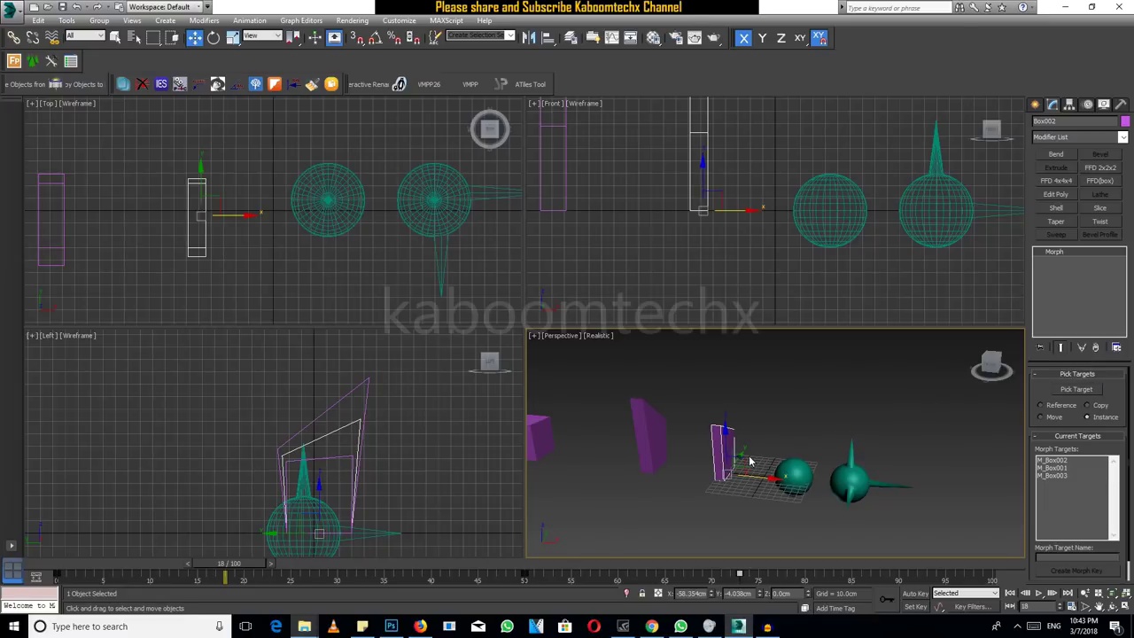
click(793, 473)
click(847, 480)
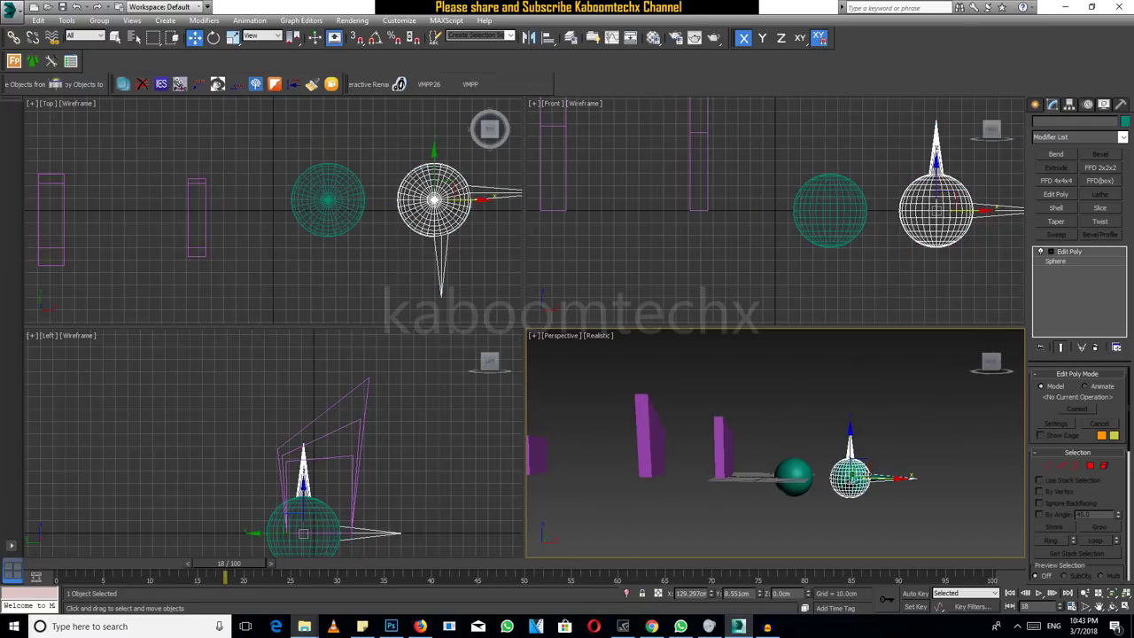
mouse_move(877, 477)
mouse_down()
mouse_move(1011, 472)
mouse_move(993, 474)
mouse_up()
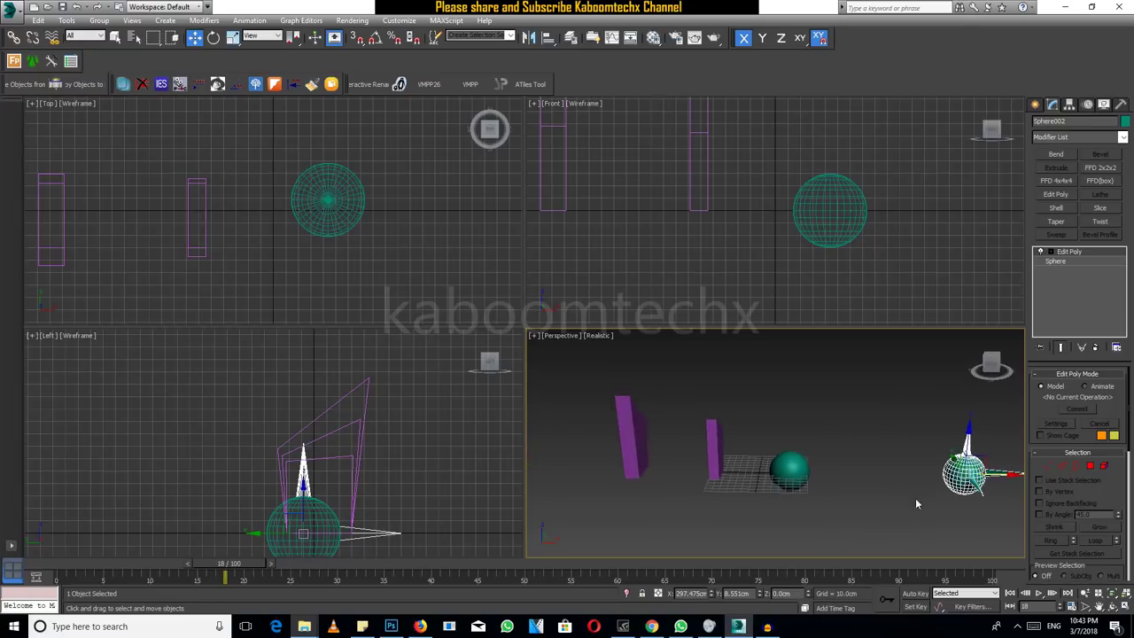
alt+middle_drag(994, 474, 701, 453)
Step: Make Sphere001 a Morph compound object with the spiked Sphere002 as target
click(701, 453)
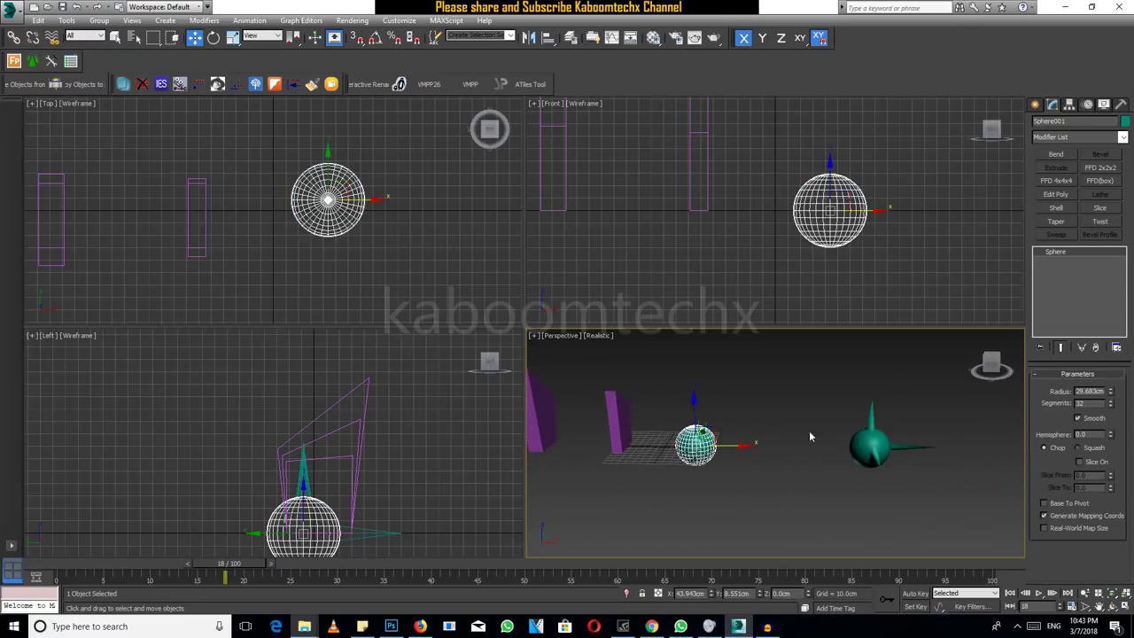
click(1035, 106)
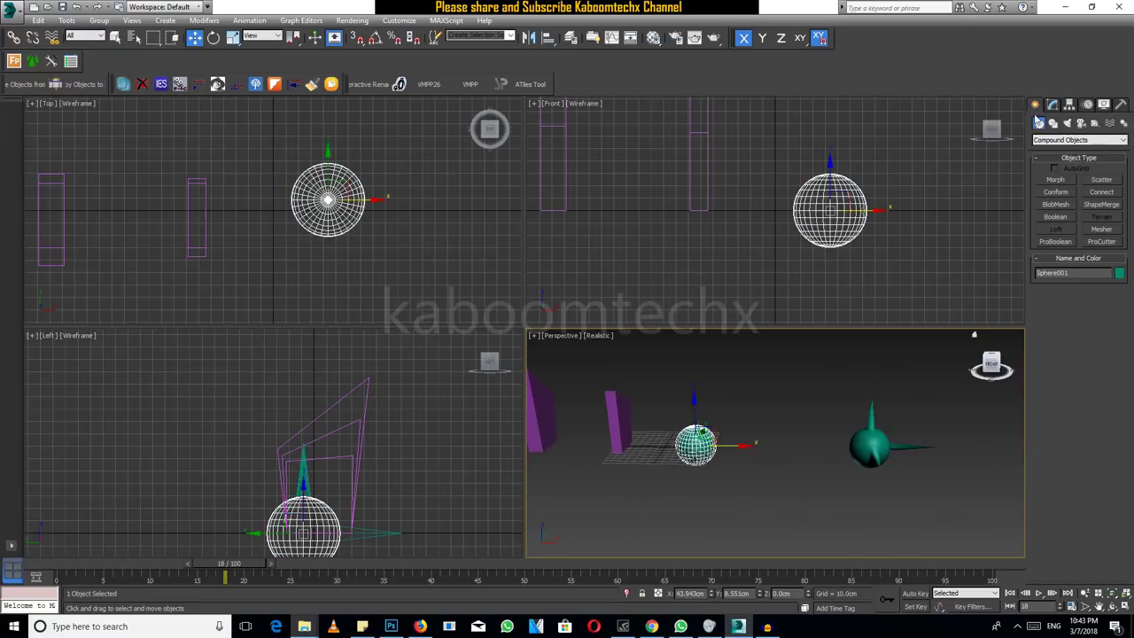
click(1055, 179)
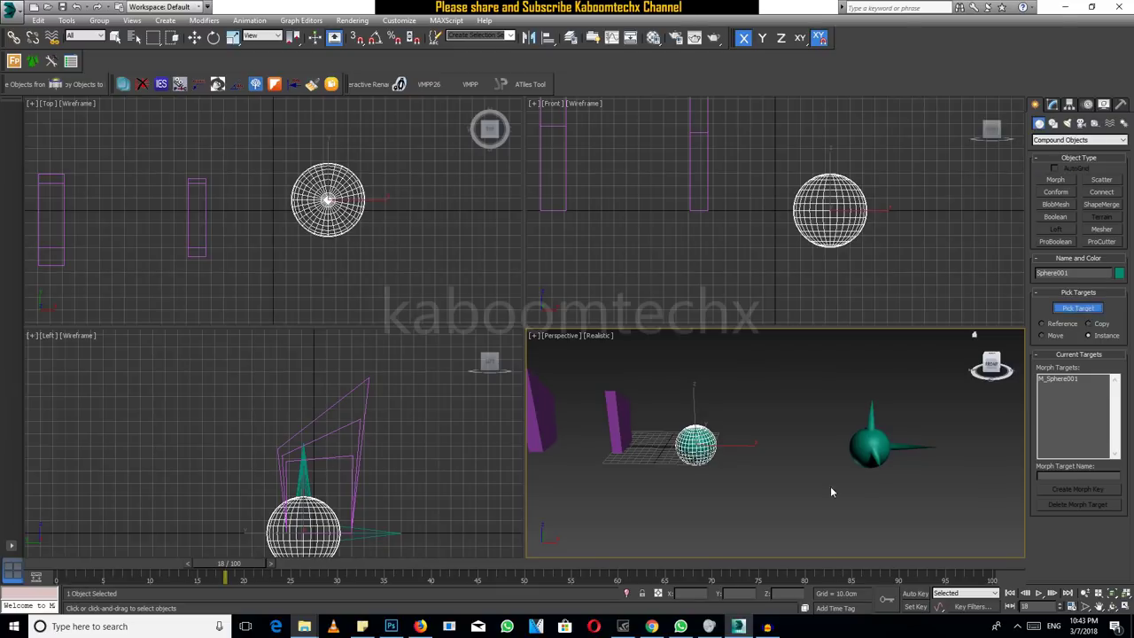
alt+middle_drag(780, 486, 854, 419)
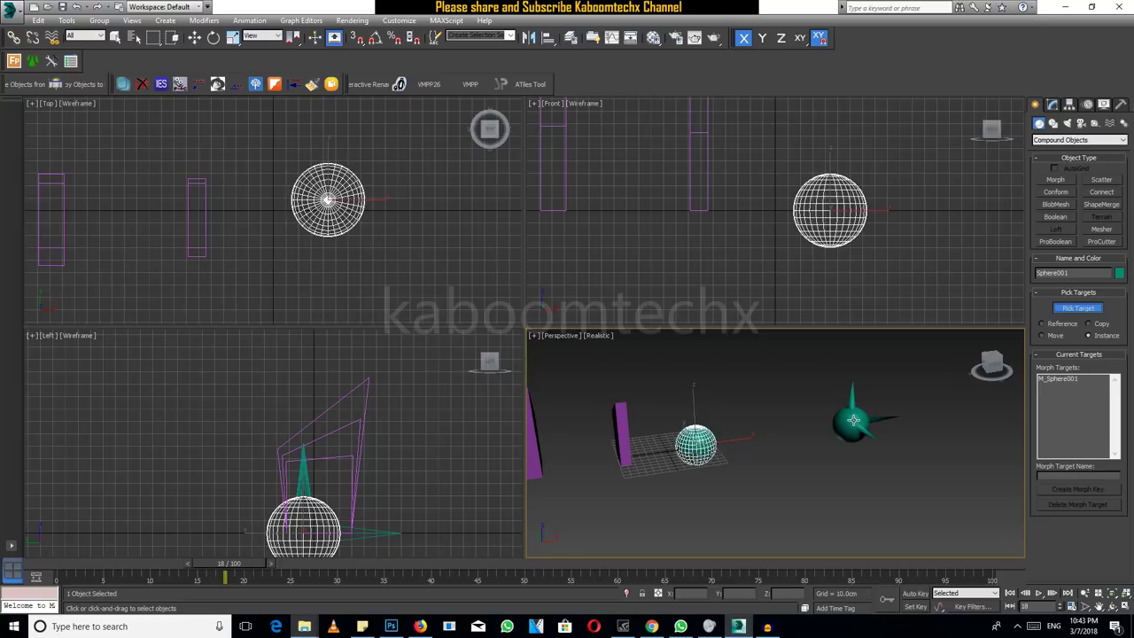
click(853, 420)
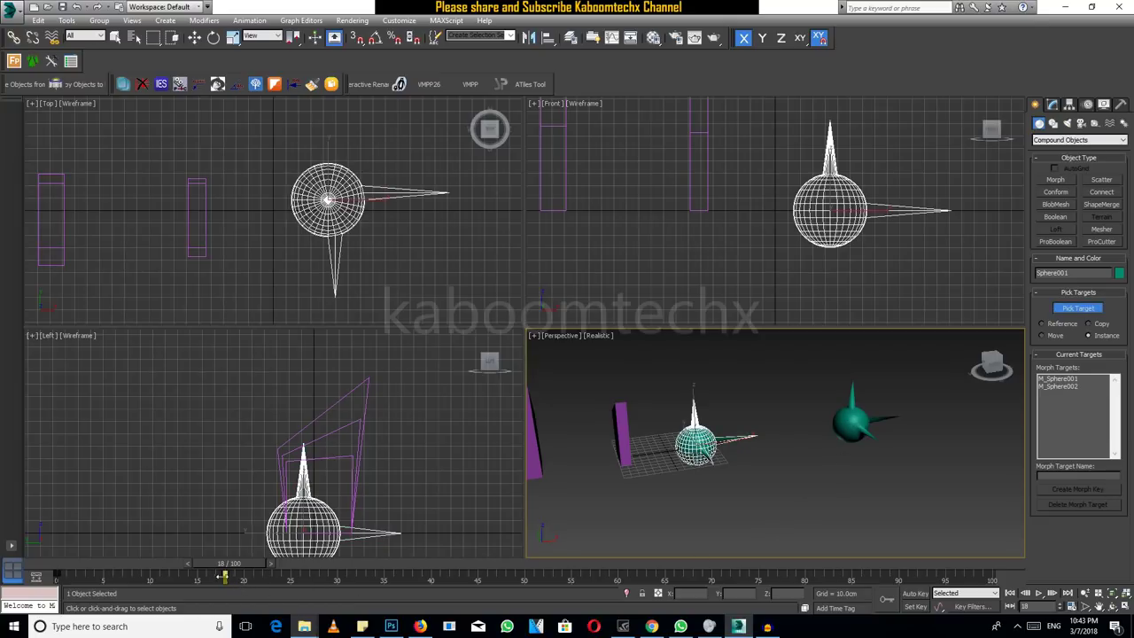
drag(229, 568, 113, 570)
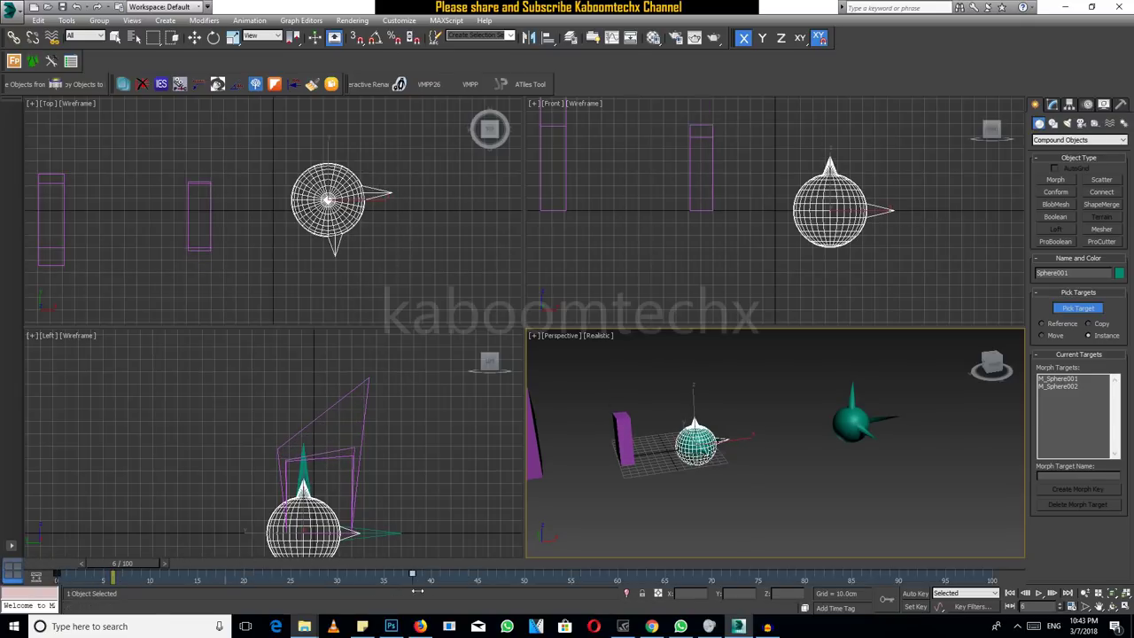
Step: Scrub the sphere morph, stop at frame 62 with full spikes, then select the spiked sphere
mouse_move(147, 568)
mouse_down()
mouse_move(120, 568)
mouse_move(671, 565)
mouse_move(545, 567)
mouse_move(629, 567)
mouse_up()
click(1077, 308)
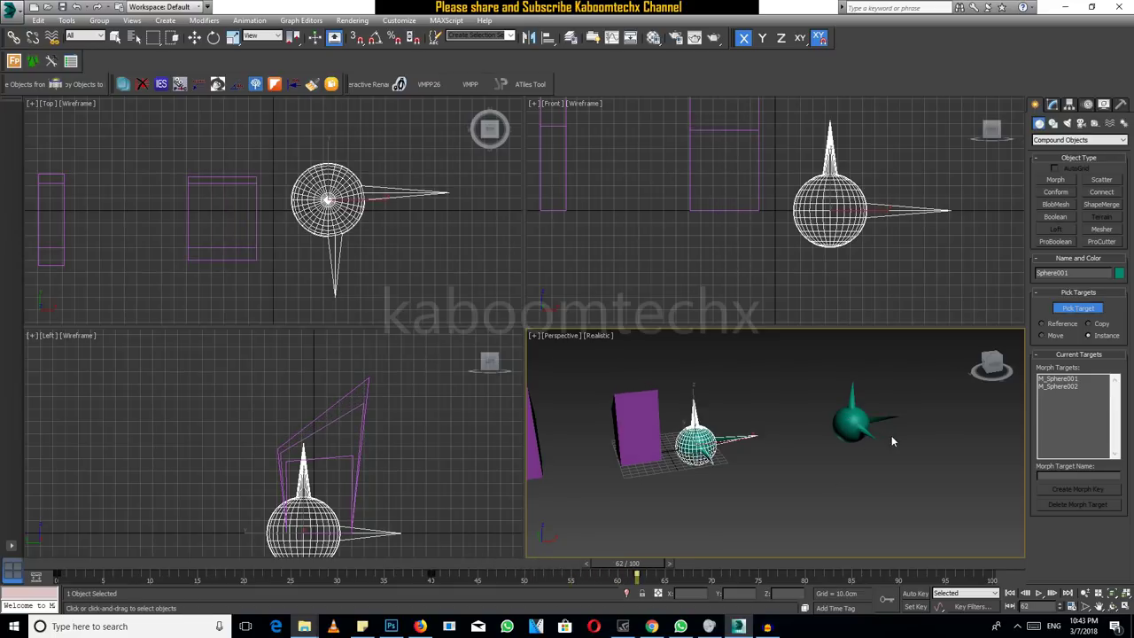
alt+middle_drag(886, 436, 861, 443)
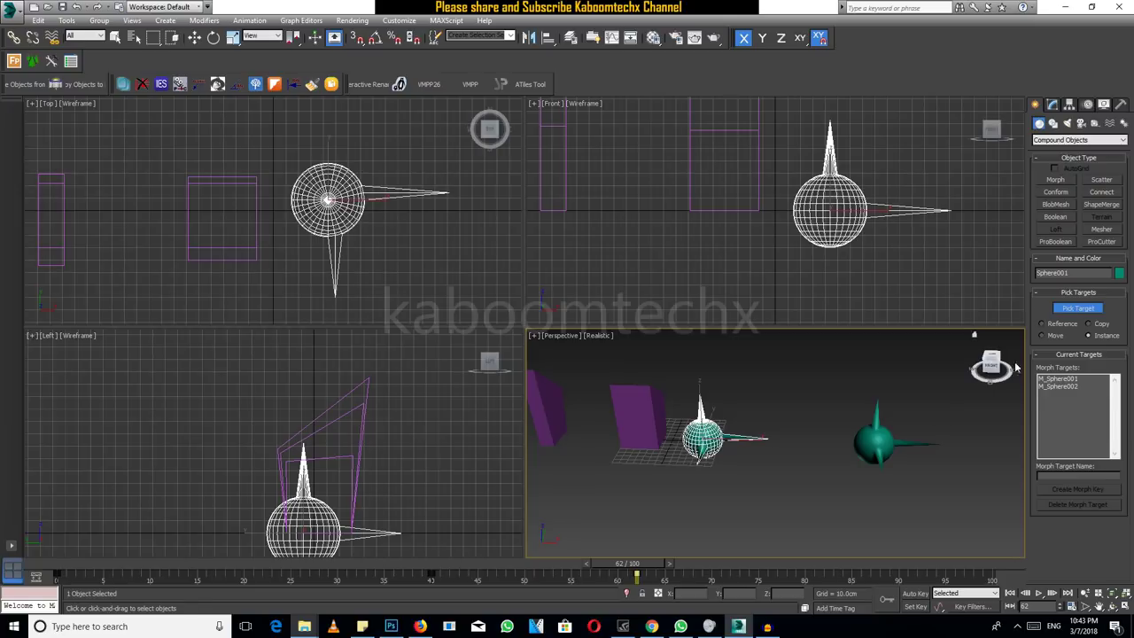
right_click(986, 393)
click(913, 439)
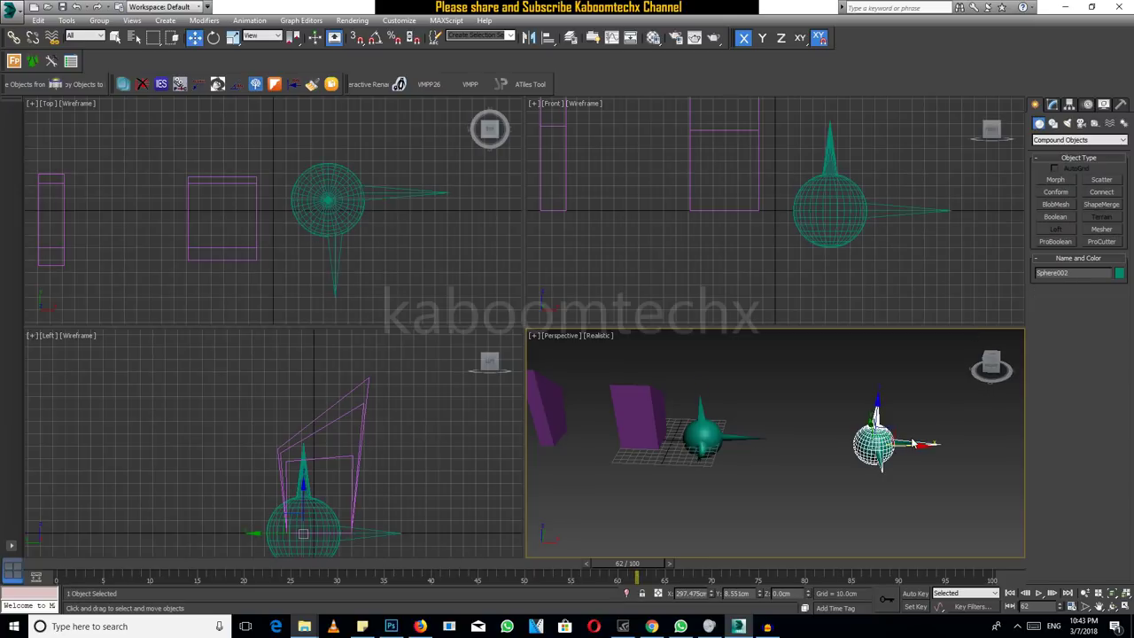
Step: Shift-drag the spiked sphere to create a copy, Sphere003
click(913, 444)
click(908, 445)
alt+middle_drag(893, 432, 908, 418)
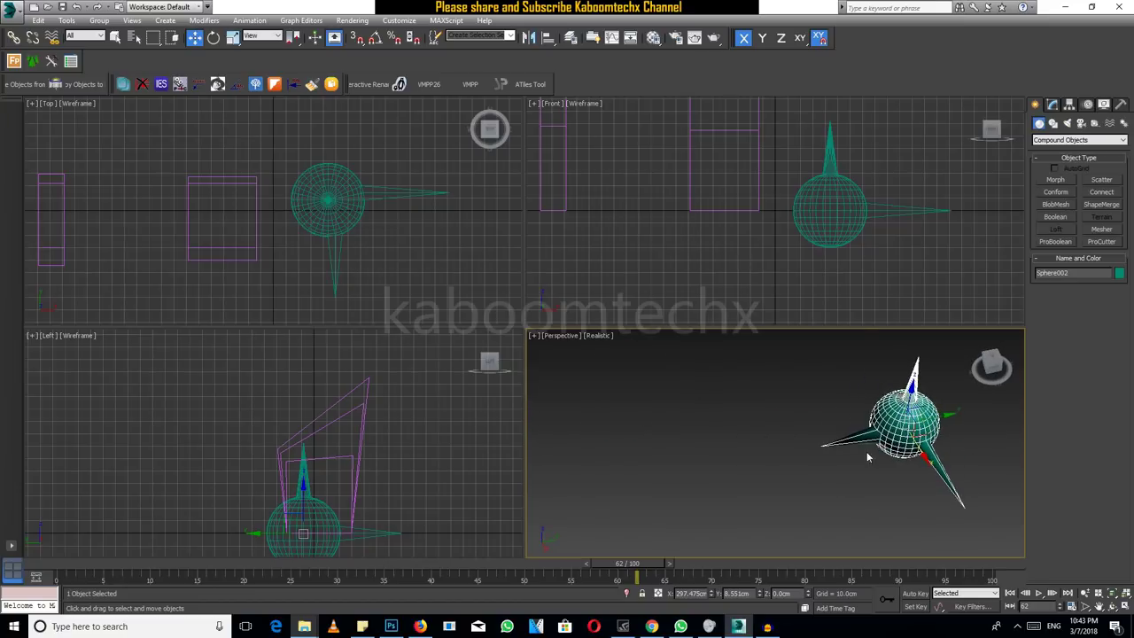
shift+drag(942, 408, 838, 431)
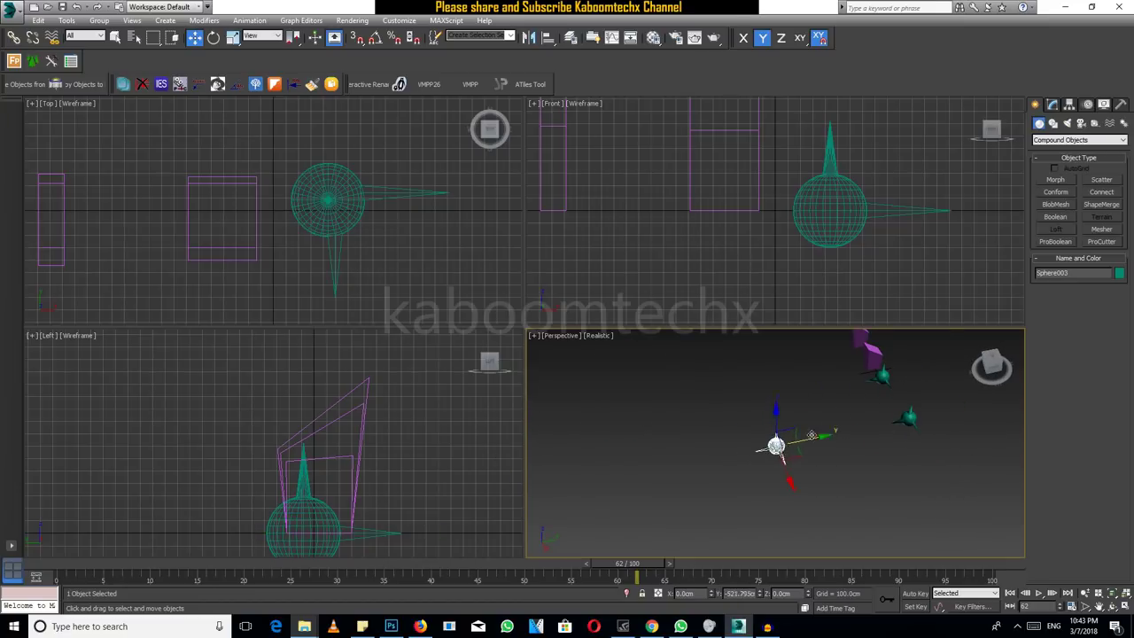
click(568, 363)
Step: Slide Sphere003 along X out to the right of the other objects and select it
alt+middle_drag(673, 416, 826, 457)
drag(828, 455, 740, 456)
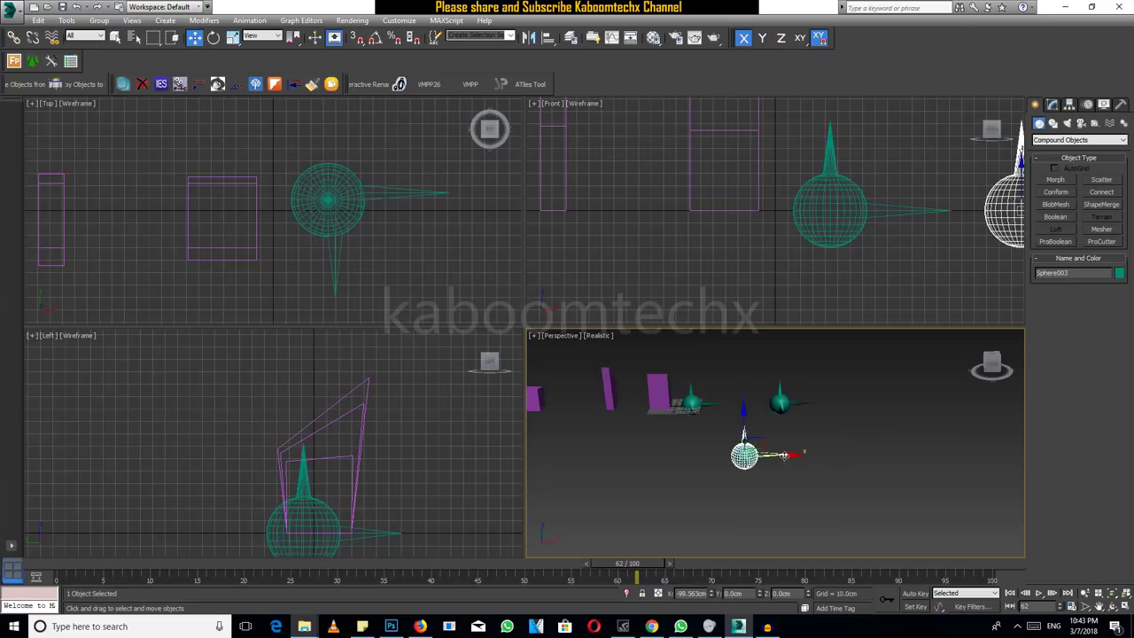
alt+middle_drag(740, 456, 800, 470)
click(801, 470)
click(735, 454)
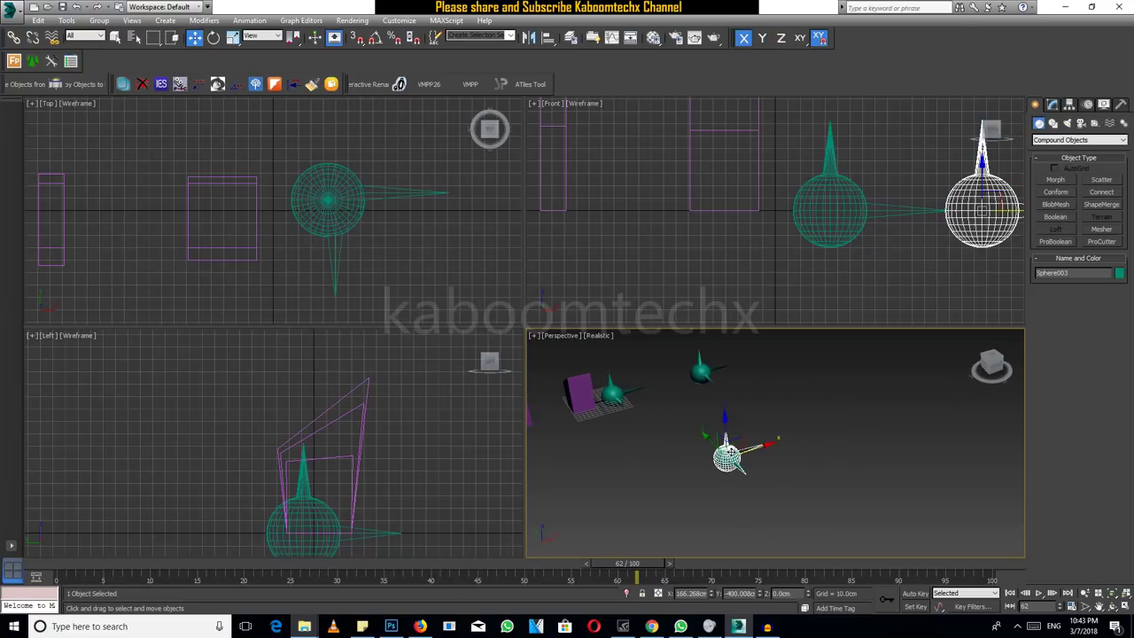
click(1052, 106)
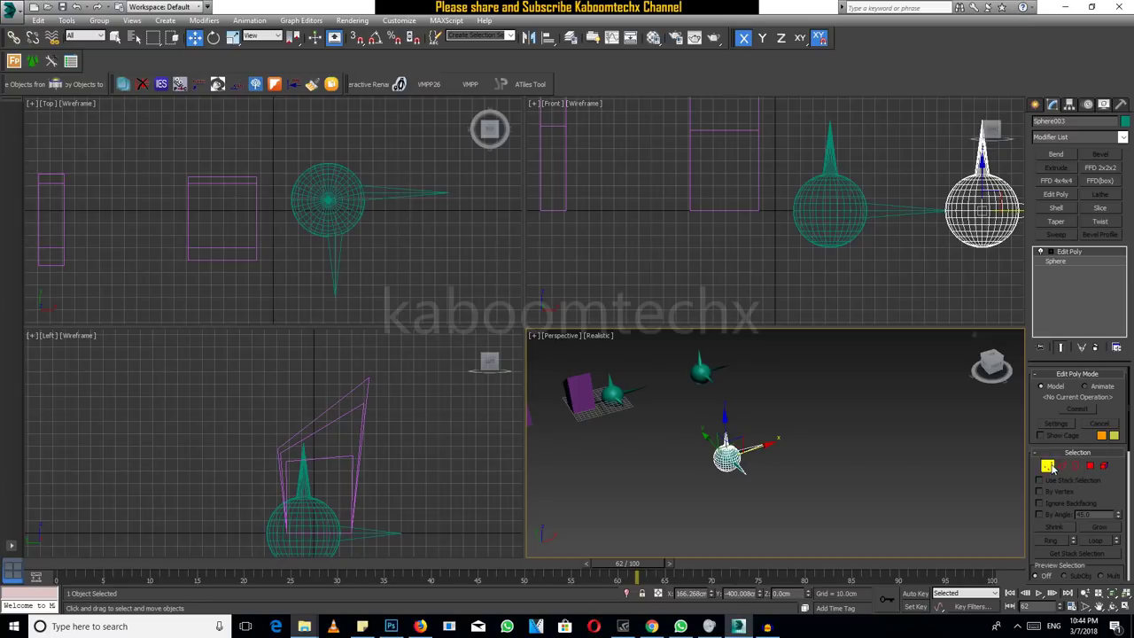
Step: Select Sphere003's top vertex and grow the selection over the upper rings
alt+middle_drag(730, 455, 768, 443)
scroll(736, 457, up, 2)
scroll(736, 456, up, 4)
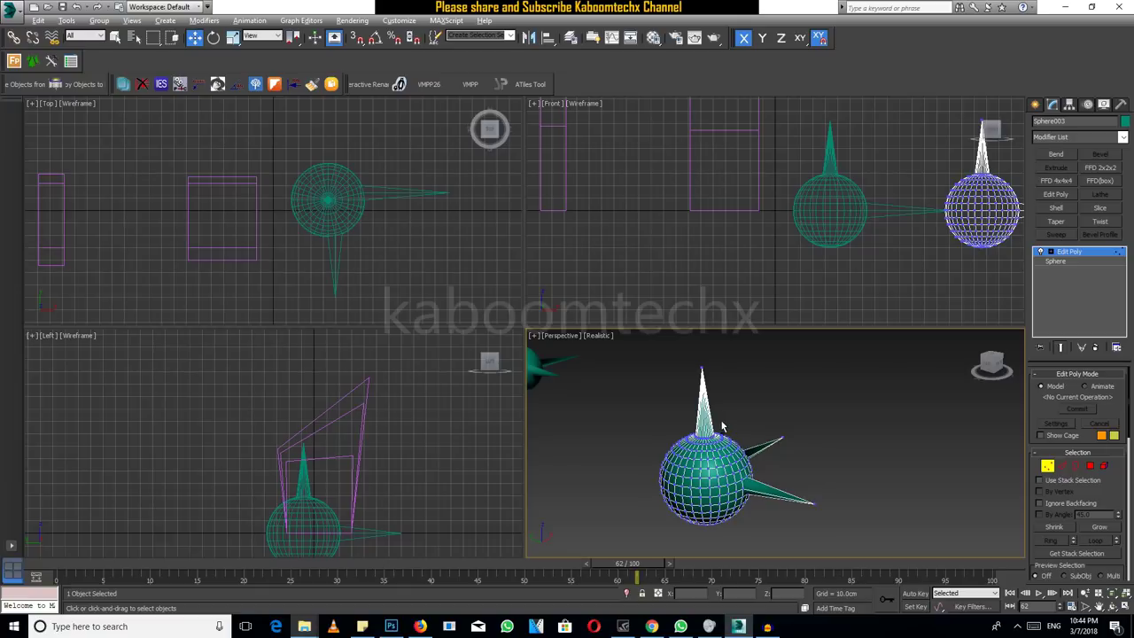
alt+middle_drag(722, 427, 709, 426)
drag(685, 365, 714, 389)
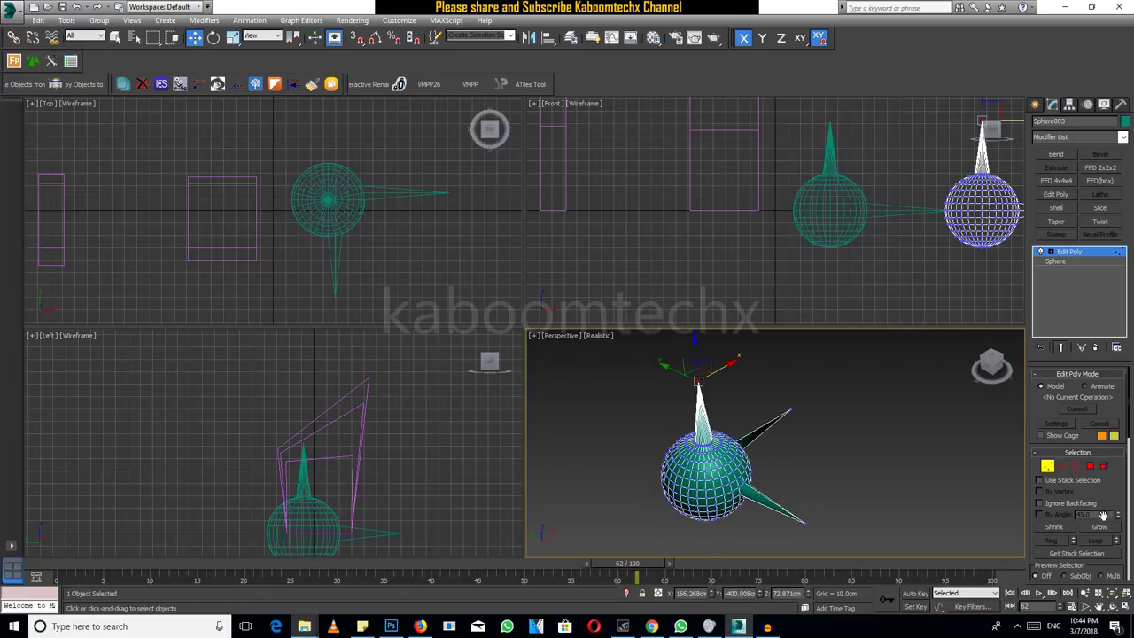
click(1099, 530)
click(1099, 529)
click(1099, 529)
click(1058, 528)
click(1058, 527)
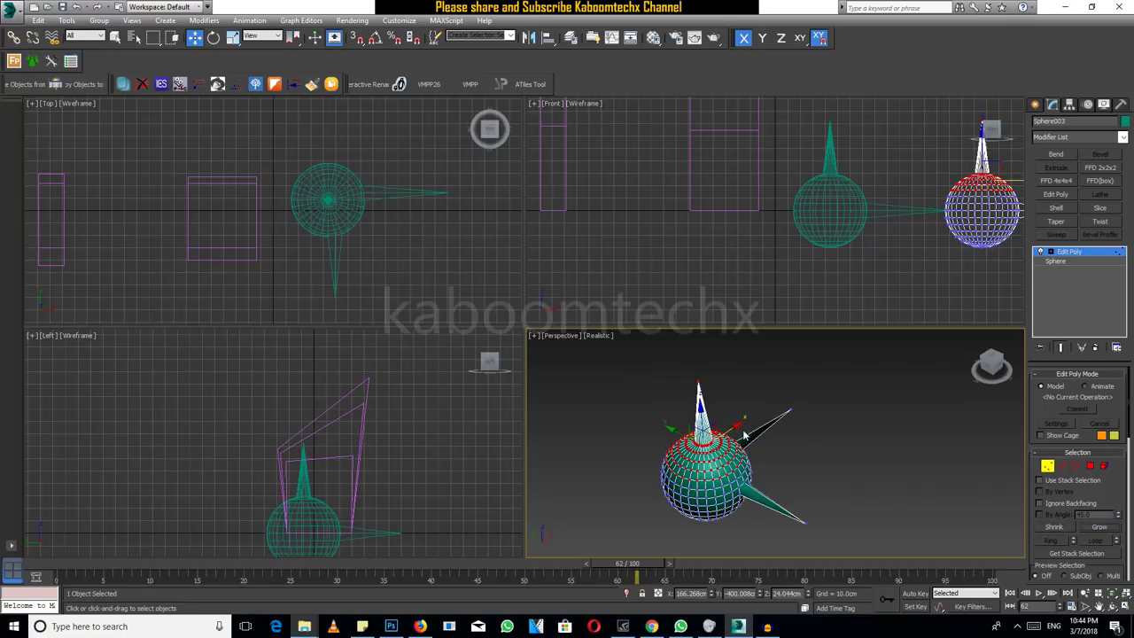
Step: Pull the selected vertices upward along Z into a tall capsule shape
drag(701, 409, 701, 341)
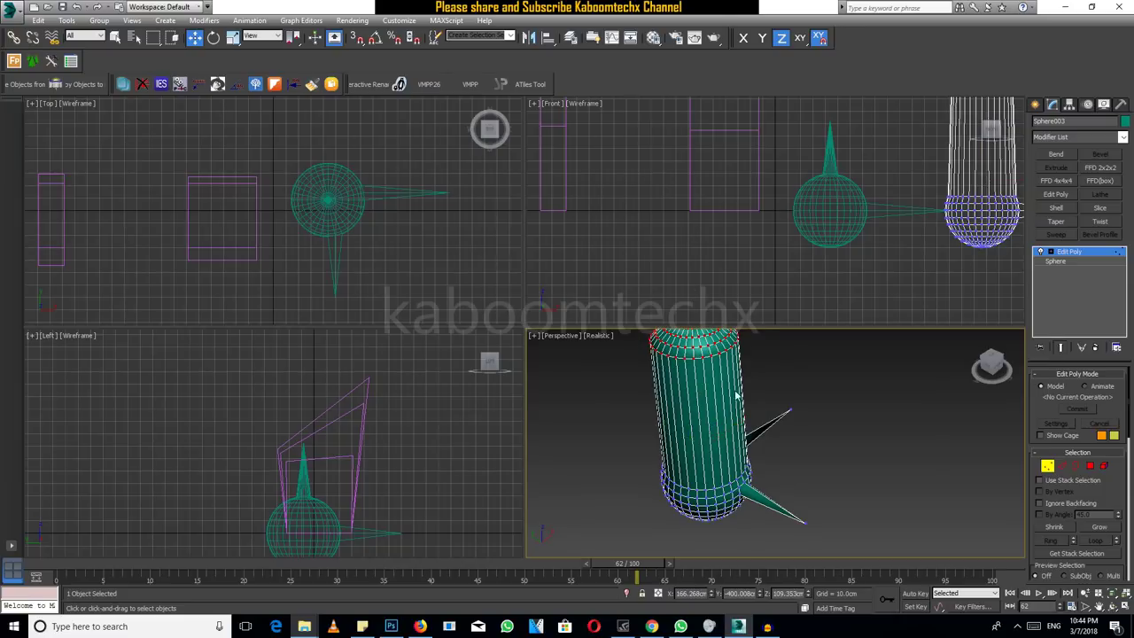
scroll(735, 393, down, 4)
drag(726, 349, 726, 330)
click(792, 434)
alt+middle_drag(793, 433, 807, 467)
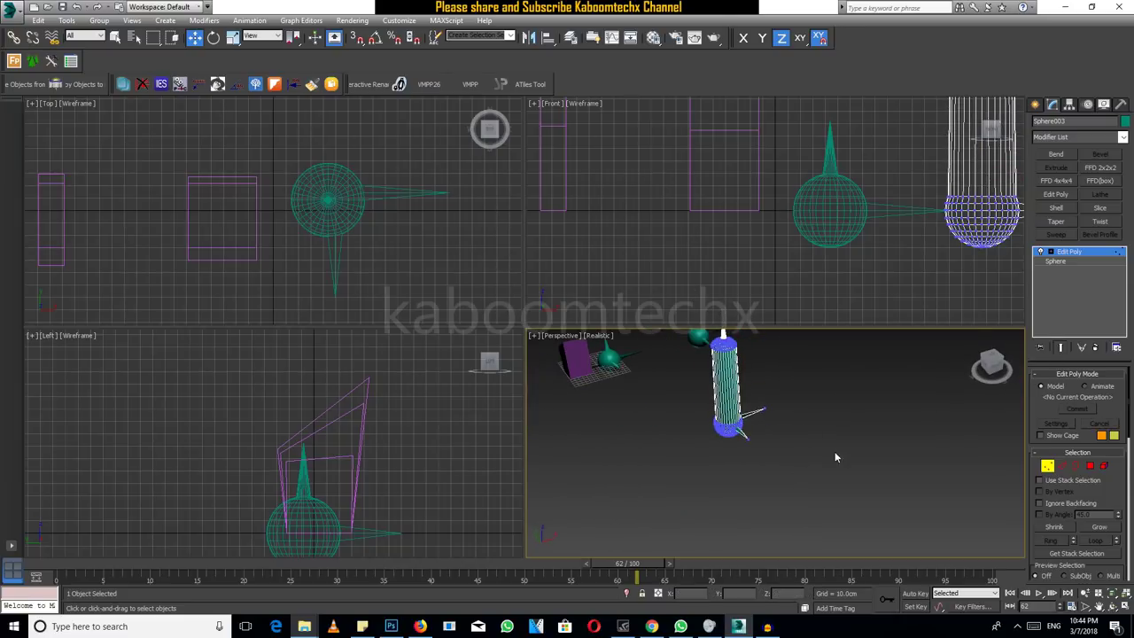
Step: Exit vertex mode and reselect the capsule as a whole object
click(1068, 252)
click(801, 434)
click(736, 407)
alt+middle_drag(749, 432, 775, 444)
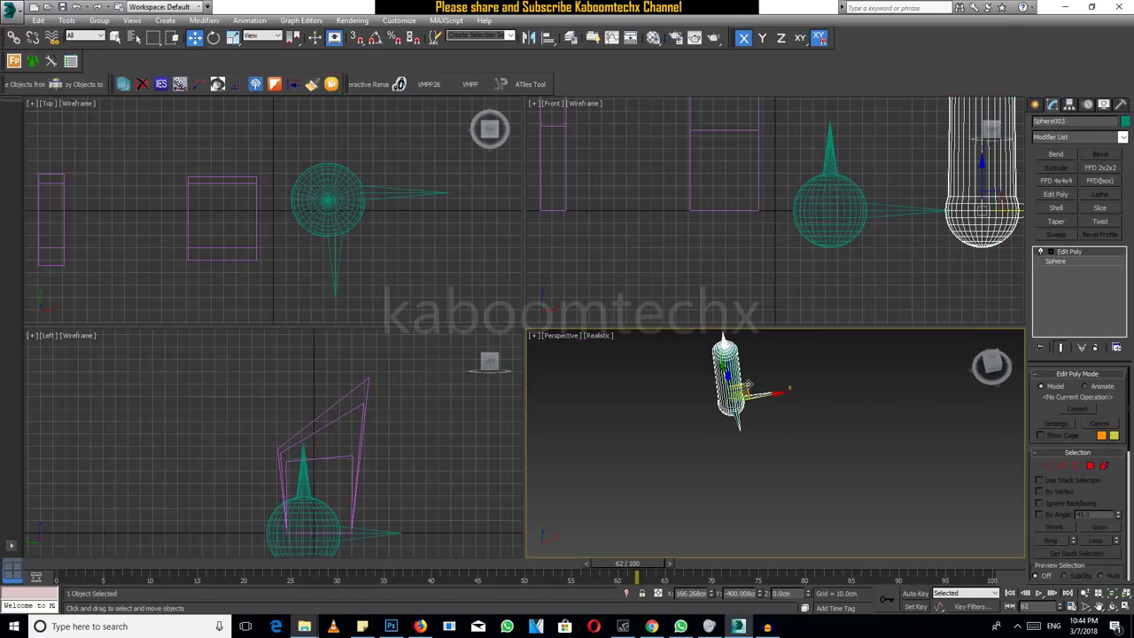
Step: Move the capsule to a new spot, preview early frames, and select Sphere001
drag(748, 385, 936, 310)
scroll(856, 531, down, 2)
scroll(872, 509, down, 3)
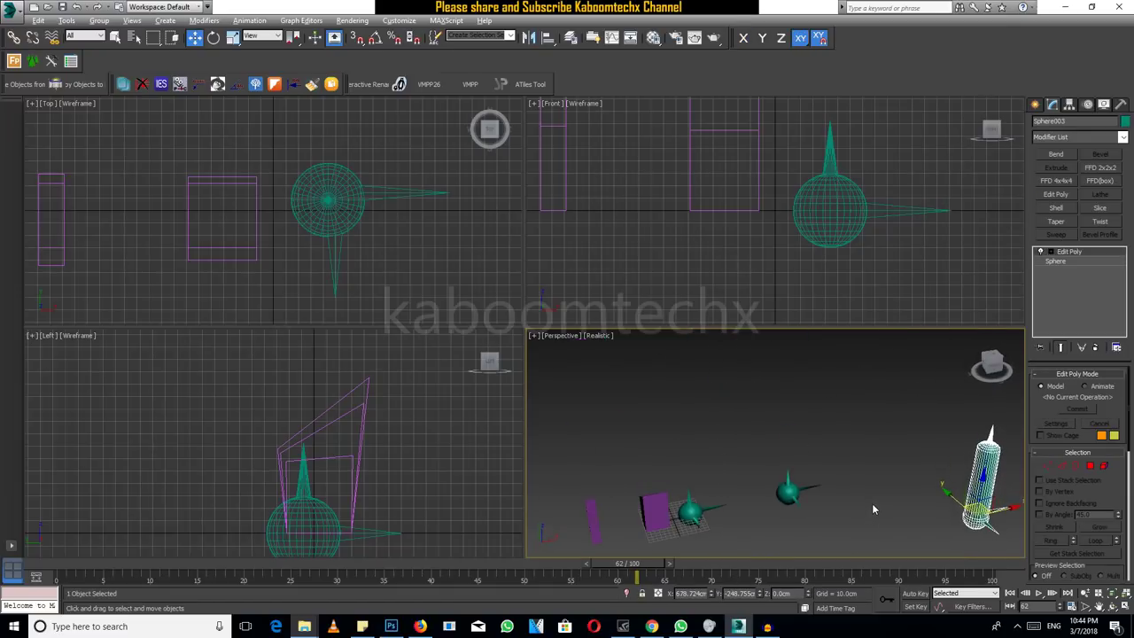
scroll(872, 503, down, 1)
mouse_move(637, 576)
mouse_down()
mouse_move(103, 576)
mouse_move(564, 577)
mouse_move(403, 578)
mouse_up()
key(w)
click(689, 455)
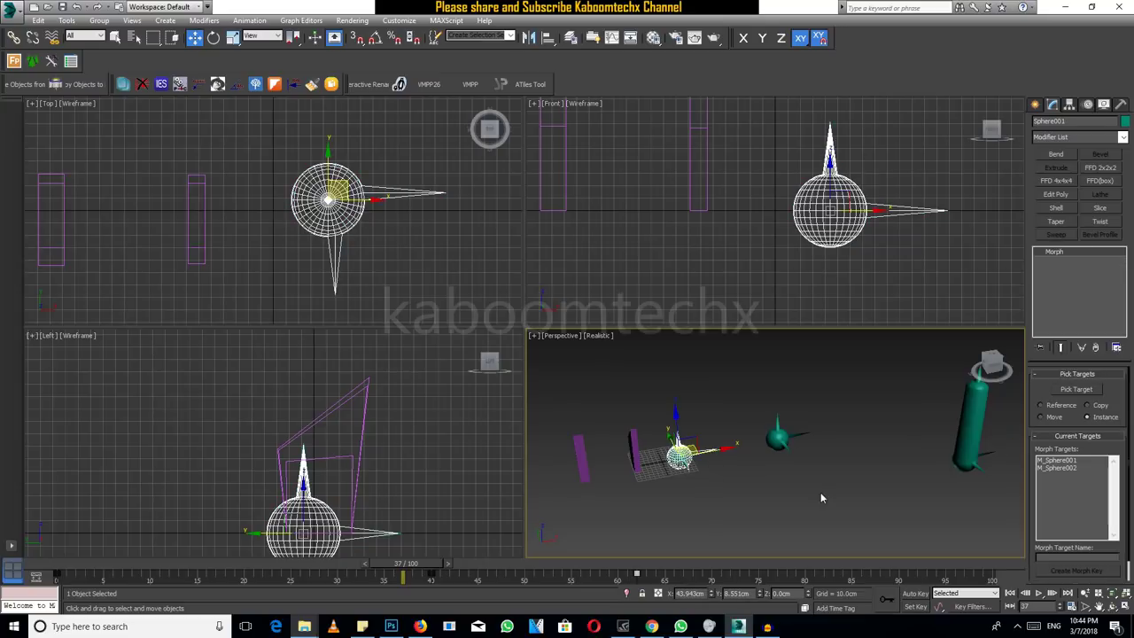
Step: Scrub the timeline and reposition the morphing Sphere001 forward and to the right
drag(424, 567, 855, 563)
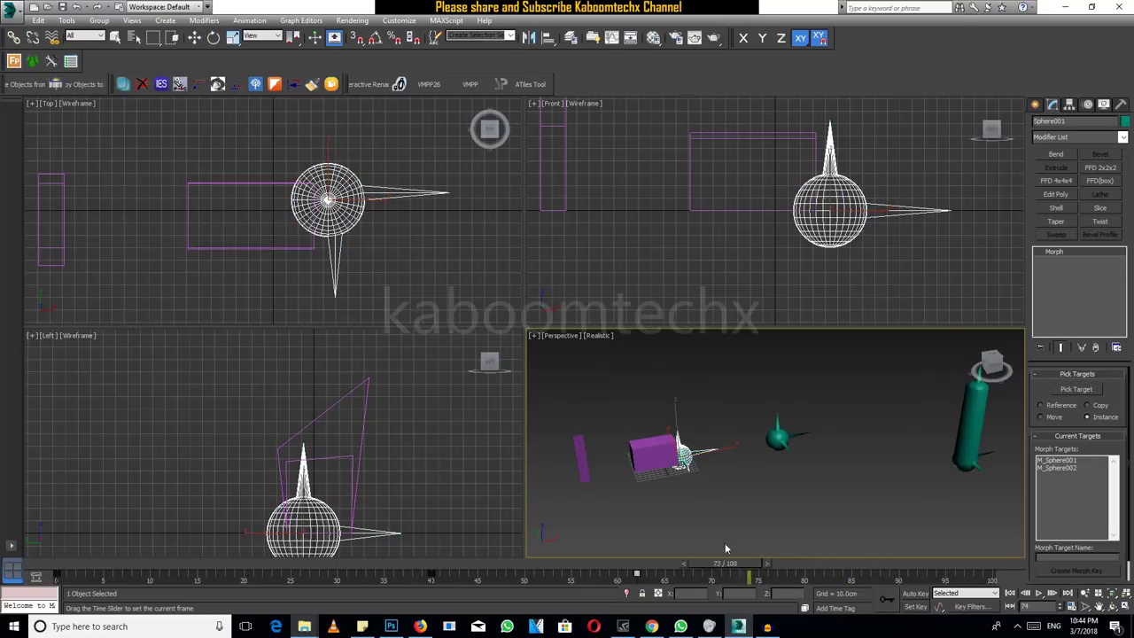
mouse_move(725, 550)
mouse_down()
mouse_move(7, 541)
mouse_move(736, 564)
mouse_up()
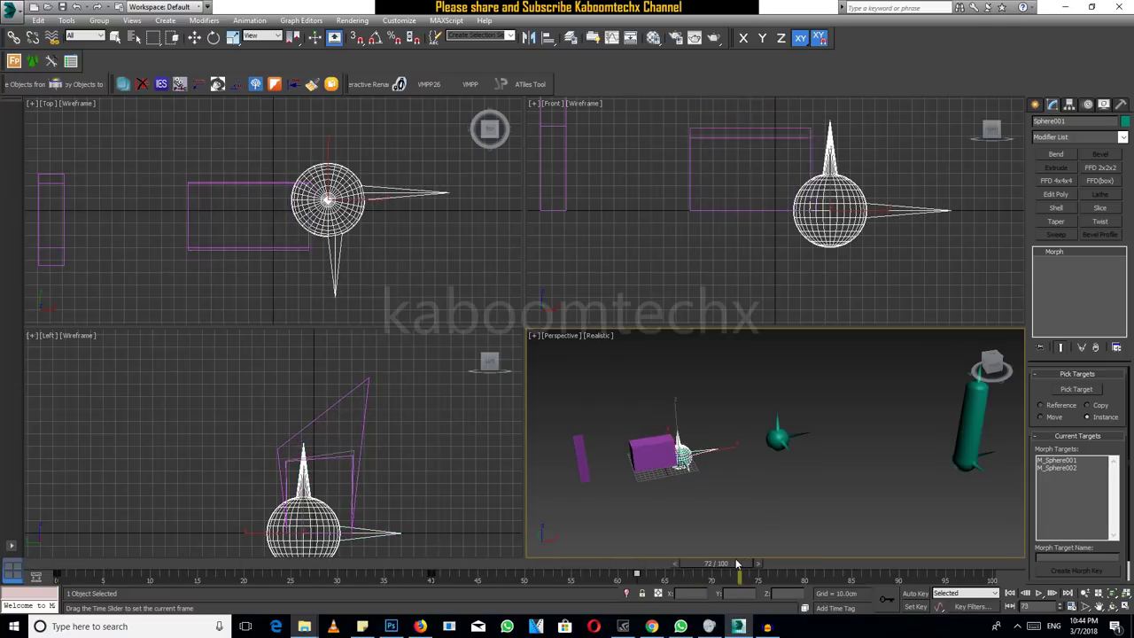
drag(737, 564, 818, 563)
key(w)
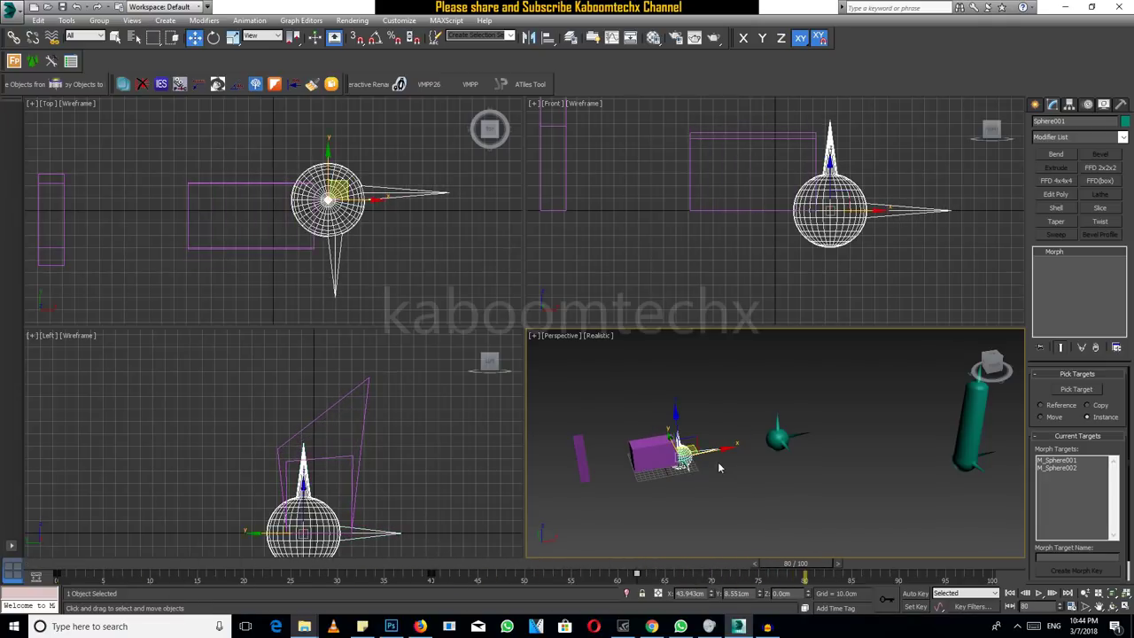
alt+middle_drag(689, 450, 702, 442)
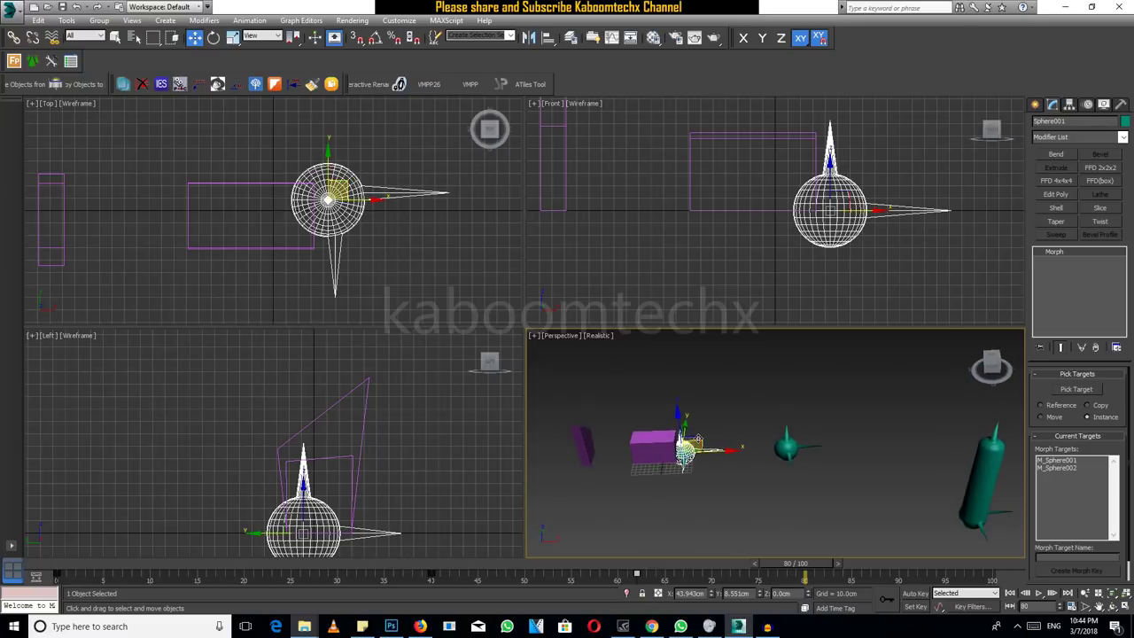
drag(697, 443, 689, 523)
mouse_move(797, 527)
alt+middle_down()
mouse_move(871, 521)
mouse_move(994, 469)
alt+middle_up()
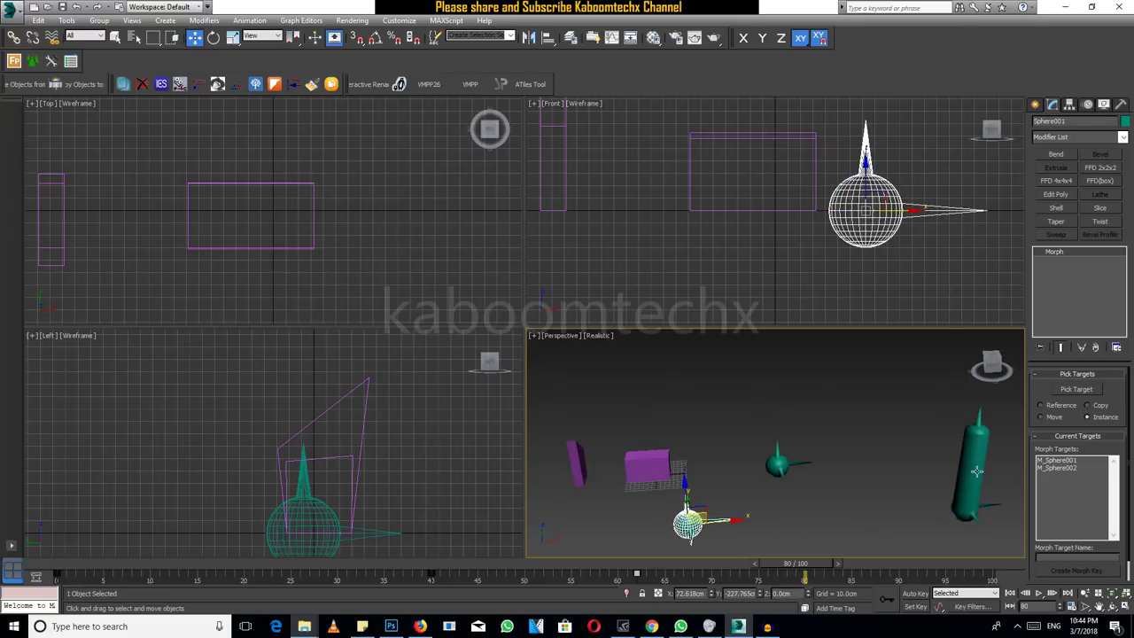
Step: At frame 90, pick the teal capsule as third target M_Sphere003, then return to frame 0
drag(809, 572, 810, 564)
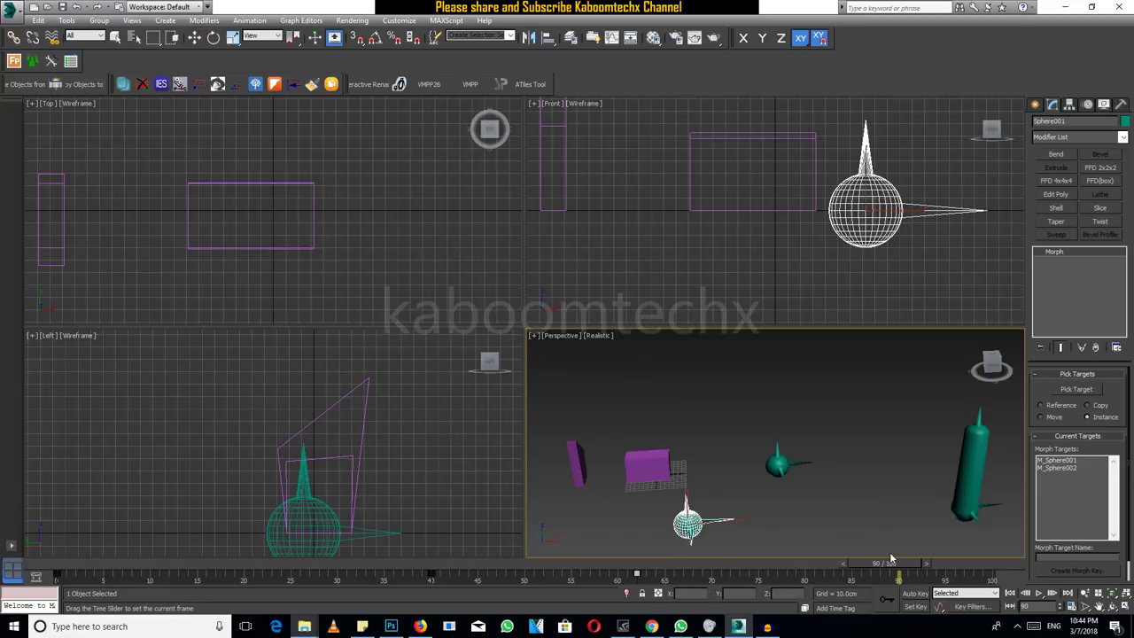
key(w)
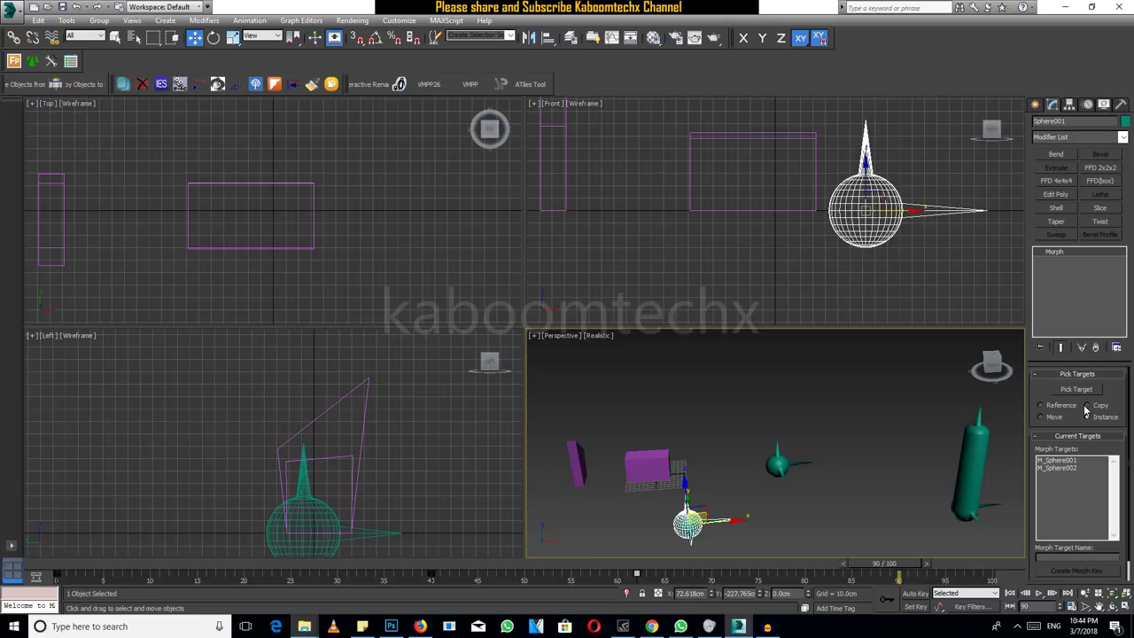
click(1077, 389)
click(975, 465)
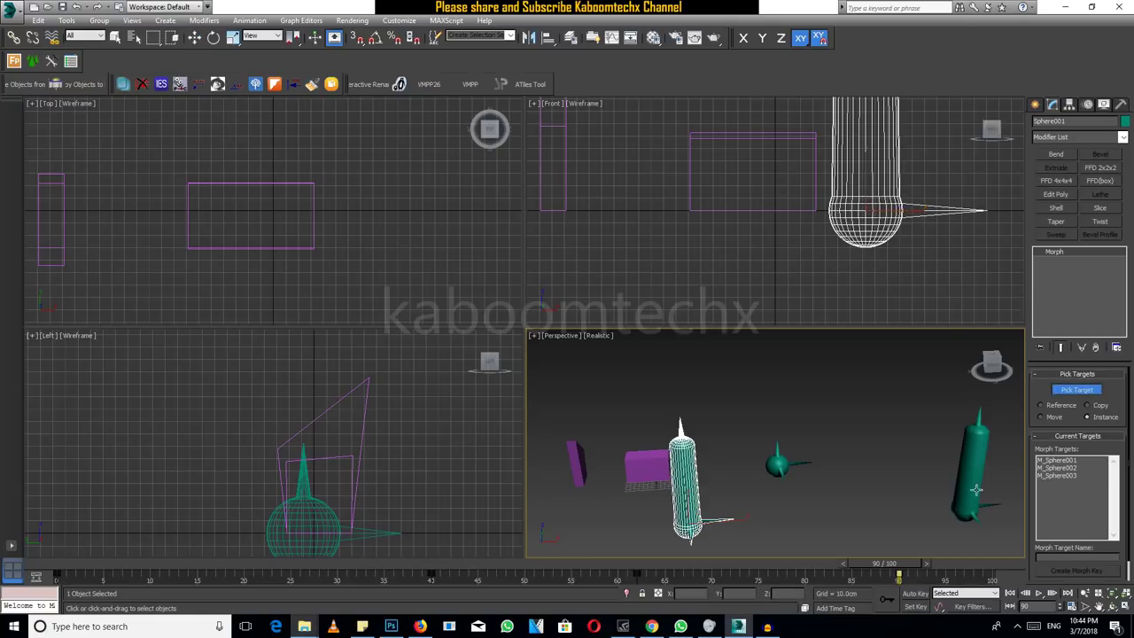
drag(909, 567, 3, 564)
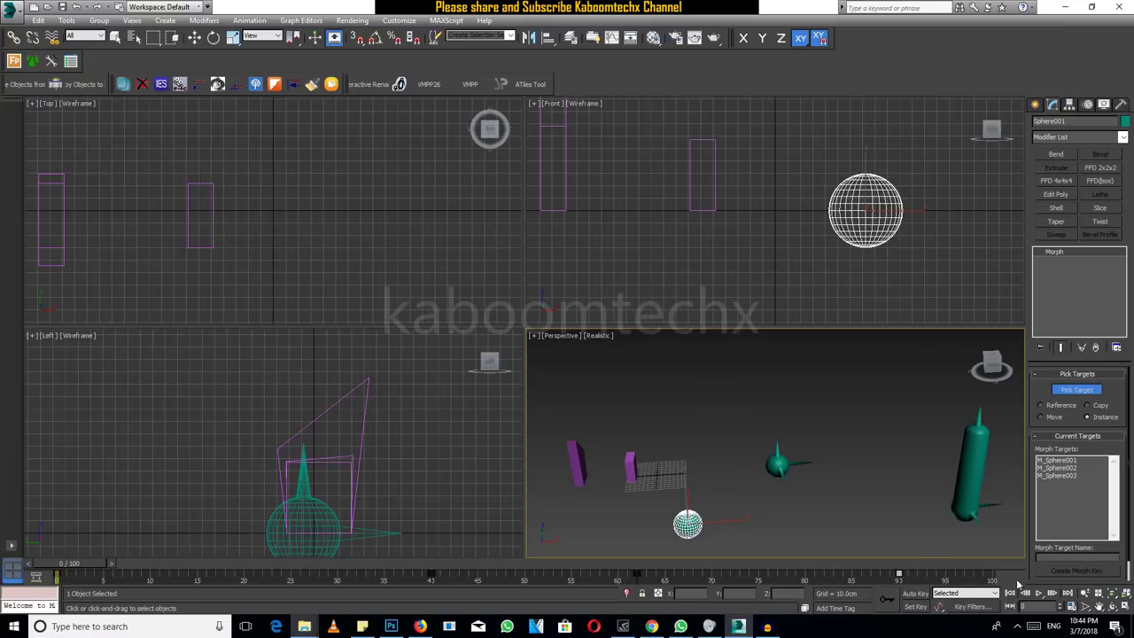
Step: Play the morph animation and toggle edged-face display while it runs
click(1039, 593)
scroll(731, 537, up, 3)
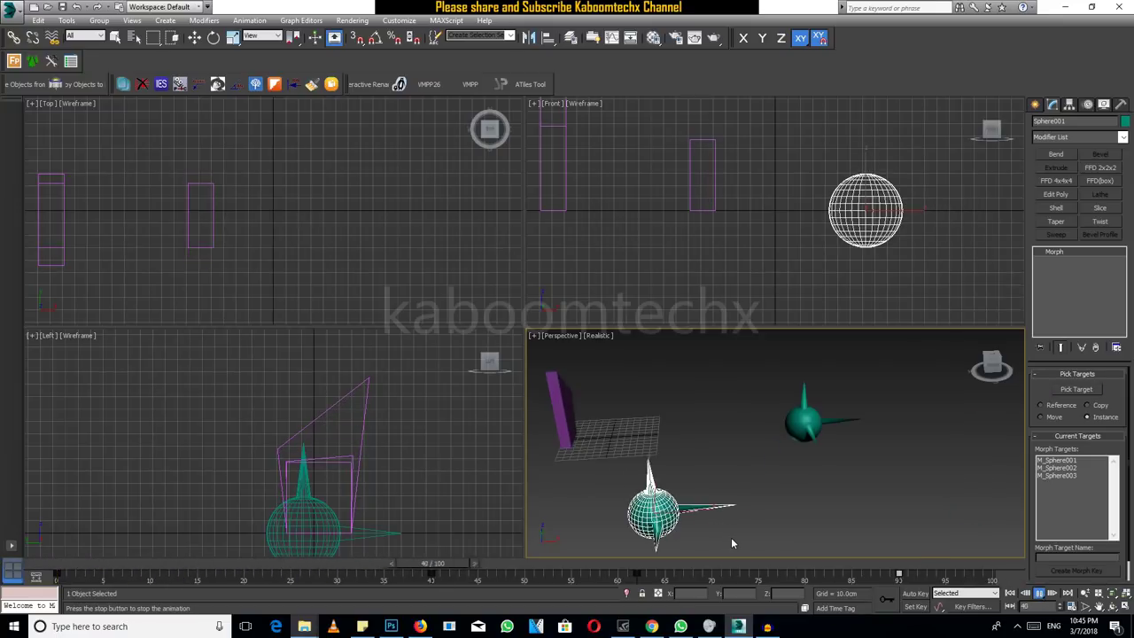
scroll(762, 532, down, 4)
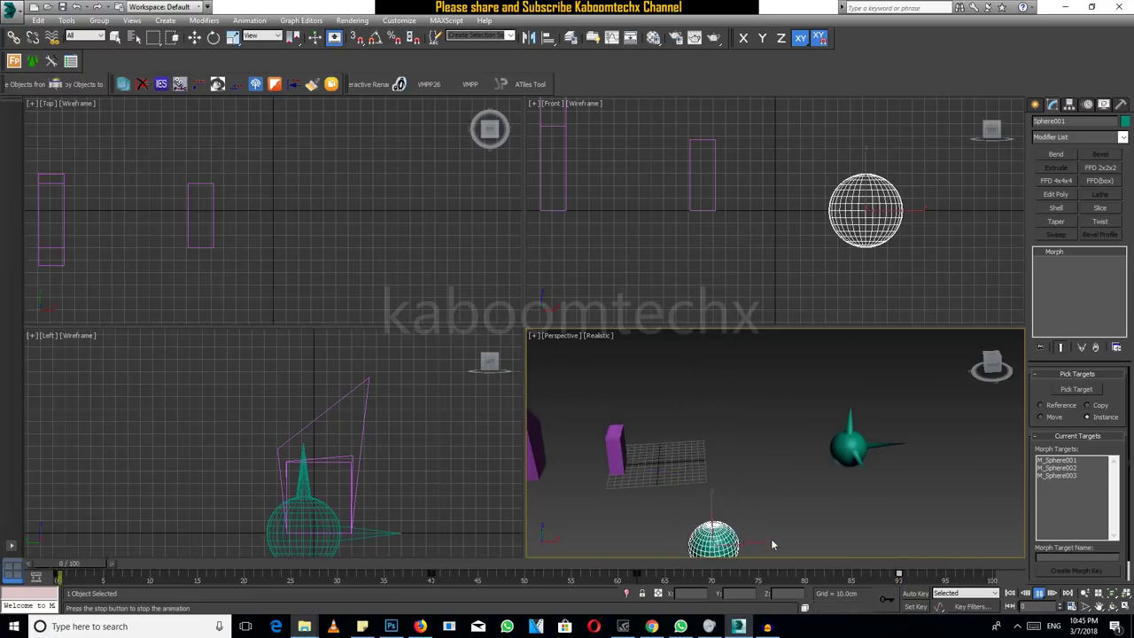
middle_drag(791, 534, 781, 454)
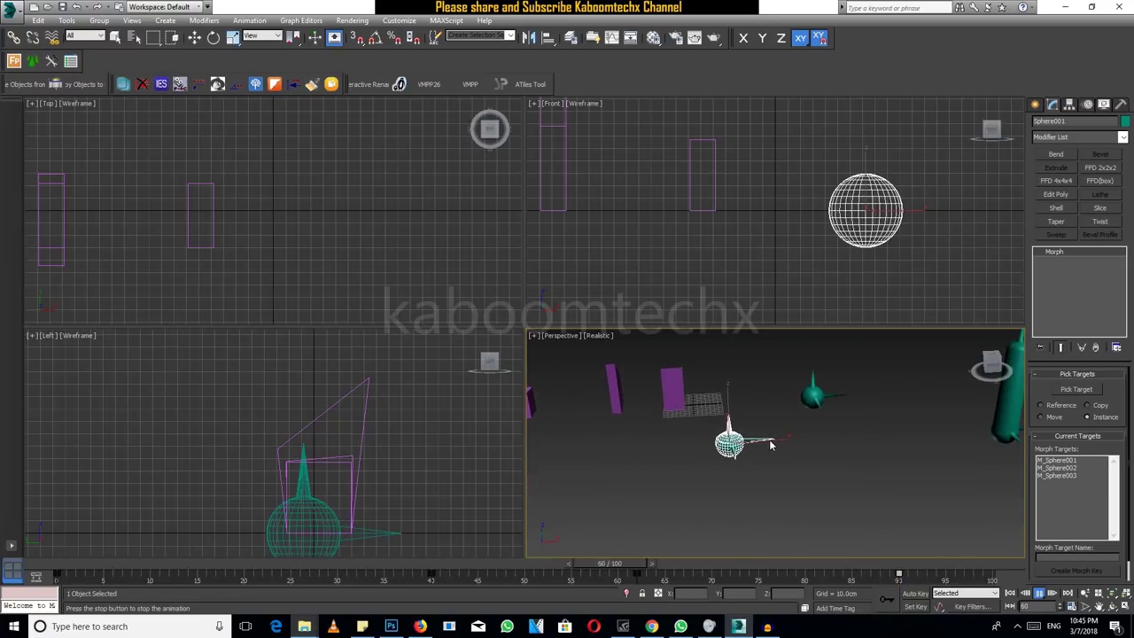
key(F3)
key(F3)
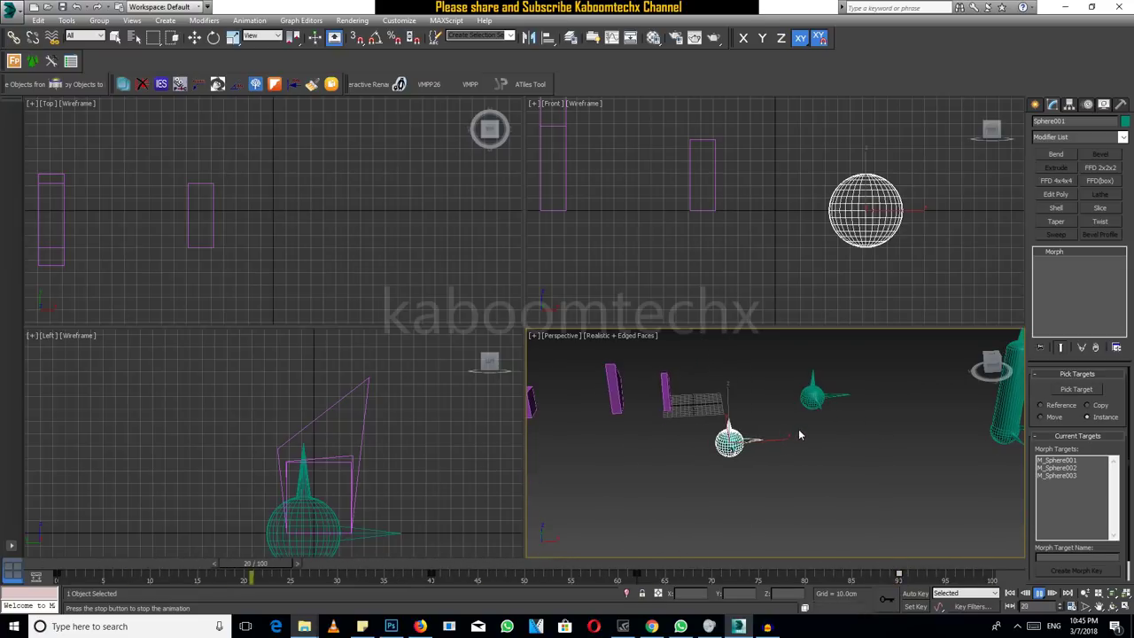
key(F4)
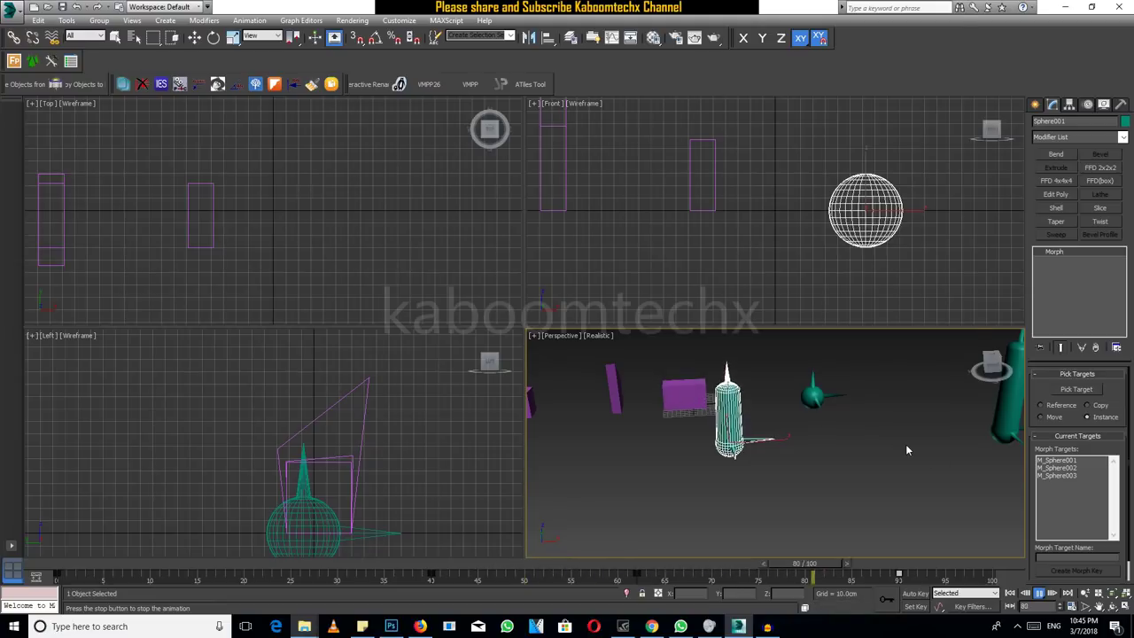
Step: Return to Compound Objects, choose Move from the quad menu, deselect all, and replay
click(1036, 104)
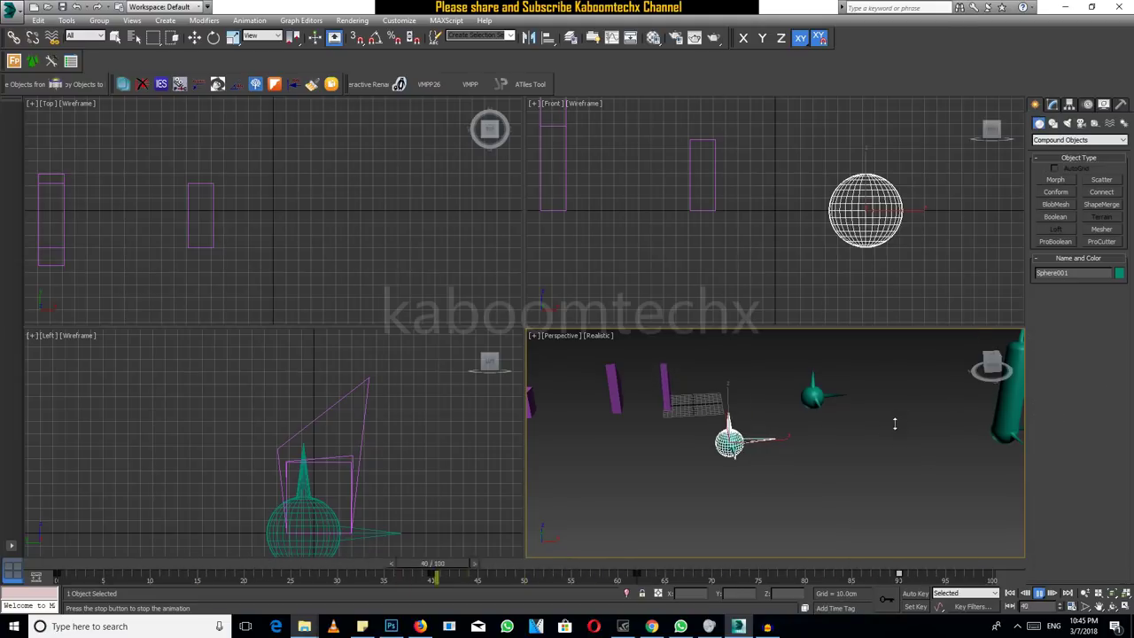
right_click(847, 397)
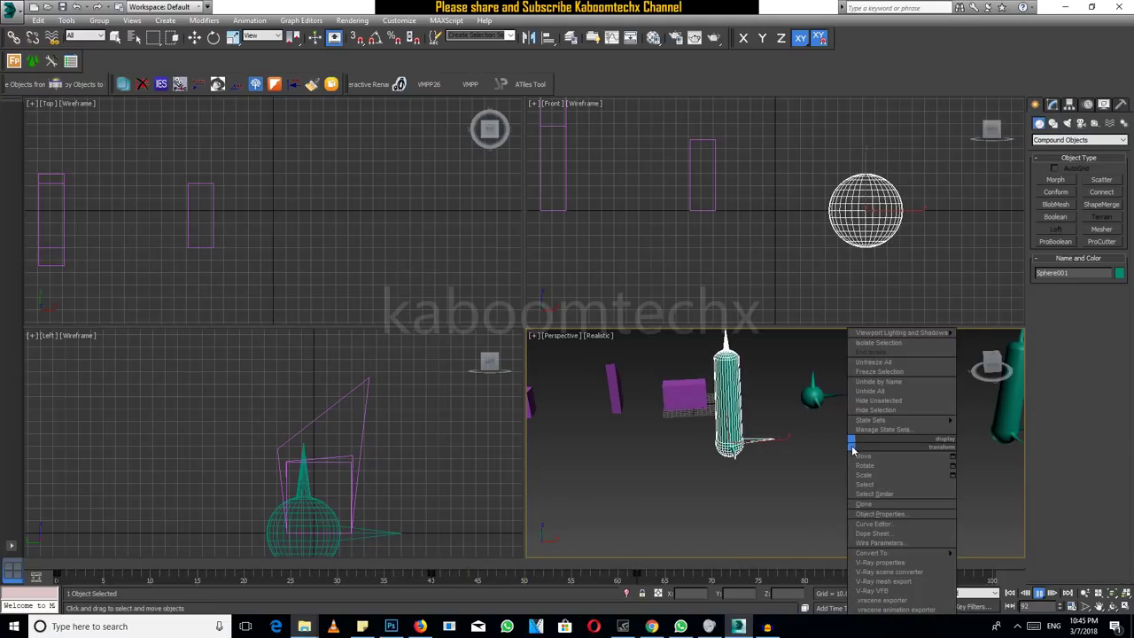
click(873, 423)
click(812, 428)
key(F4)
key(F4)
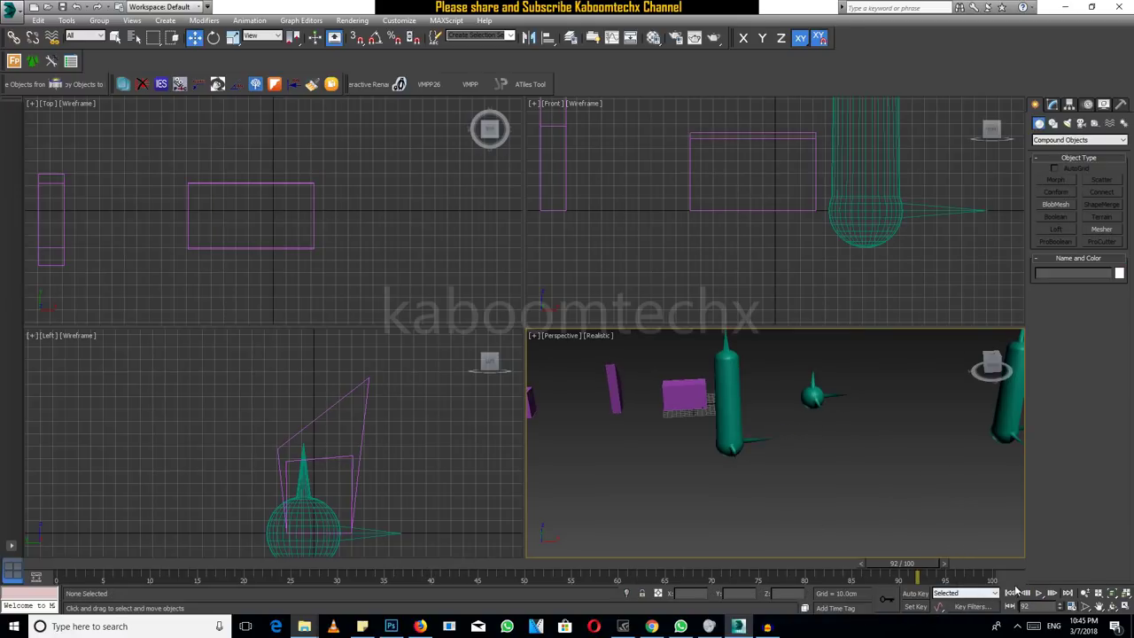
click(1039, 593)
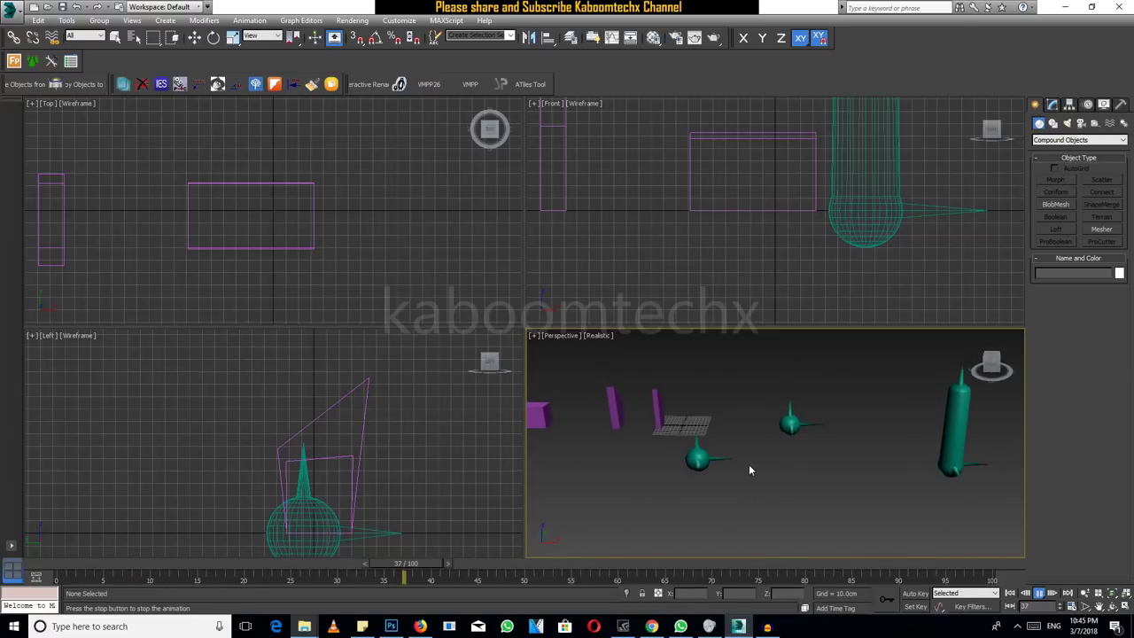
click(1043, 594)
Step: Adjust the timeline, select the spiked Sphere002, and orbit in for a close view
mouse_move(785, 572)
mouse_down()
mouse_move(94, 576)
mouse_move(810, 572)
mouse_up()
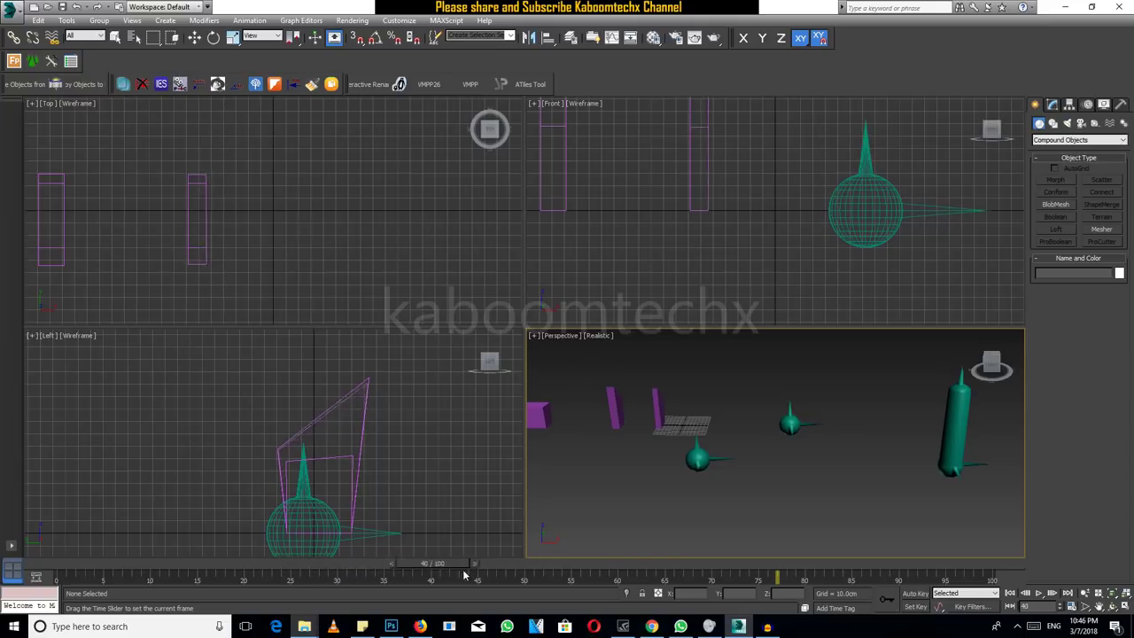
click(956, 417)
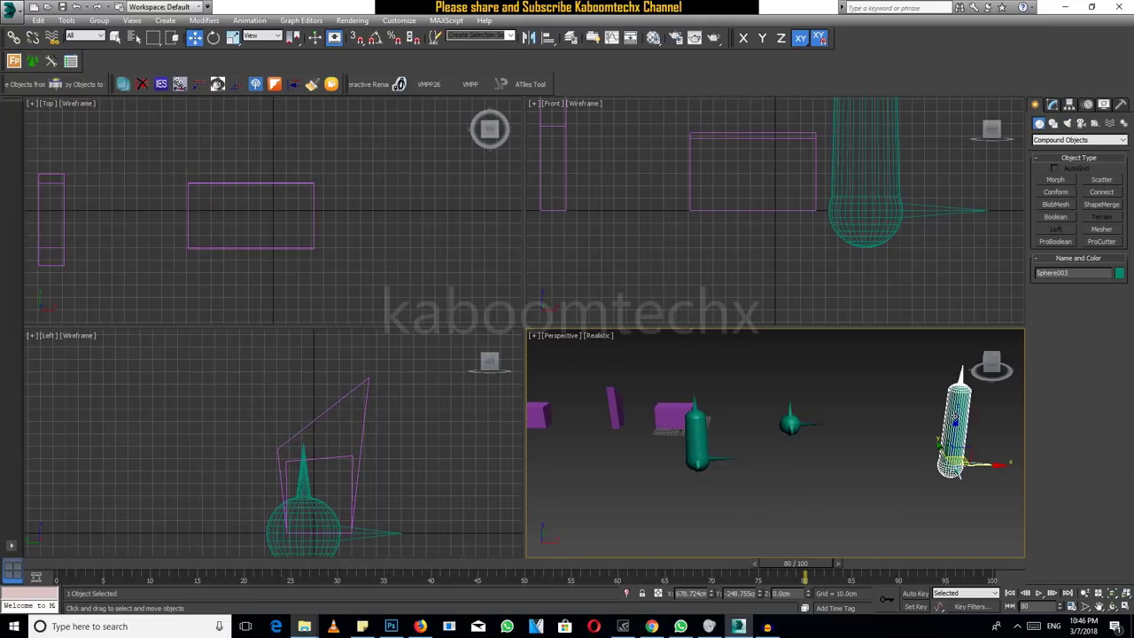
click(790, 425)
mouse_move(746, 461)
alt+middle_down()
mouse_move(653, 514)
mouse_move(774, 470)
alt+middle_up()
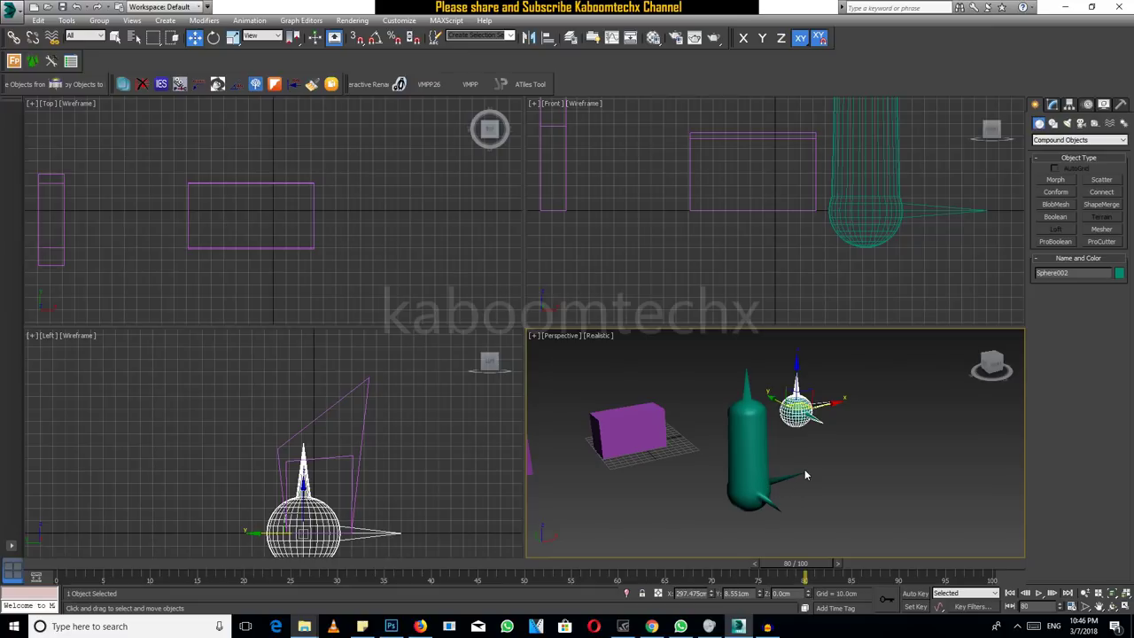
alt+middle_drag(777, 450, 747, 456)
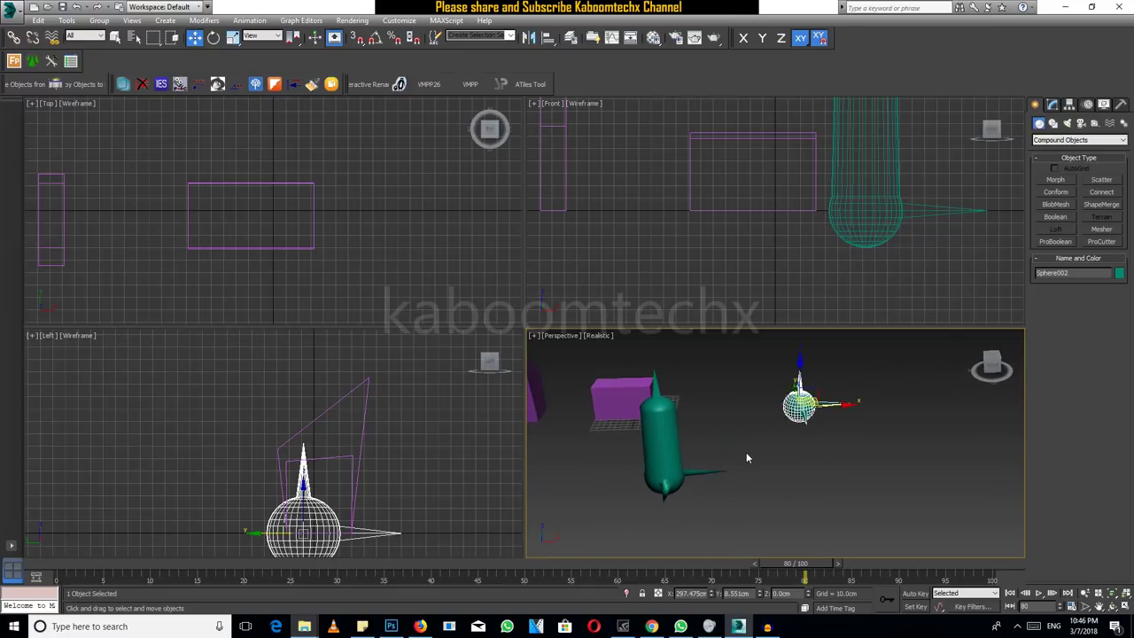
alt+middle_drag(831, 406, 835, 409)
Step: Add an Edit Poly modifier to Sphere002 and enter Vertex mode
click(1053, 103)
click(1056, 194)
click(1049, 466)
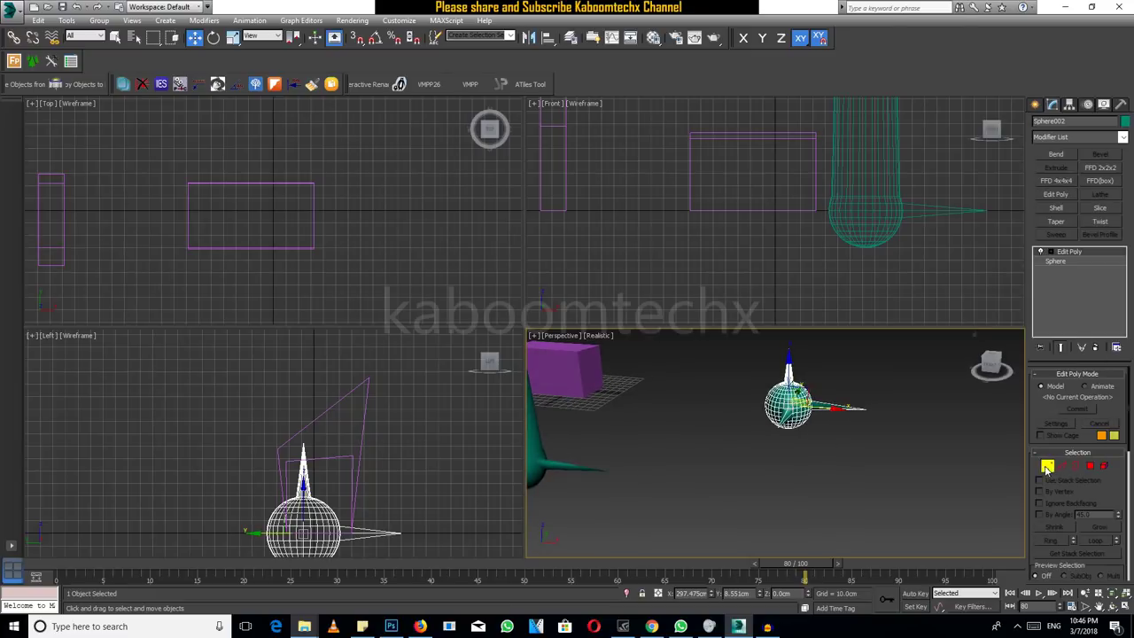
alt+middle_drag(840, 437, 697, 434)
mouse_move(813, 423)
alt+middle_down()
mouse_move(876, 458)
mouse_move(711, 476)
mouse_move(841, 383)
mouse_move(888, 372)
mouse_move(933, 398)
alt+middle_up()
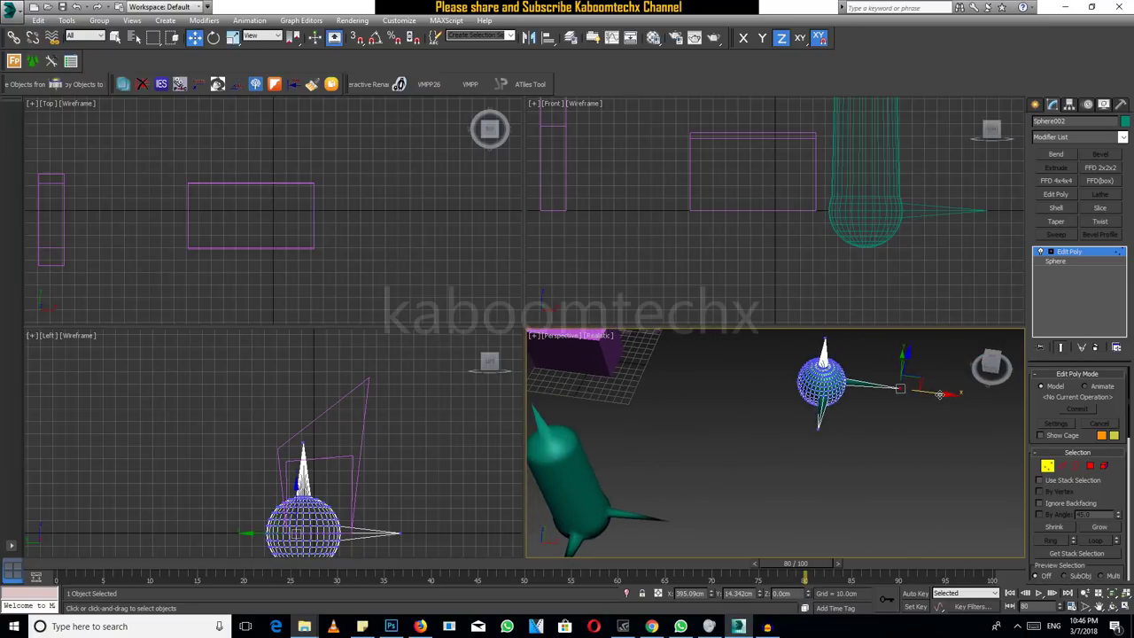
Step: Pull the side spike-tip vertex back toward the sphere along the axis
drag(940, 394, 852, 385)
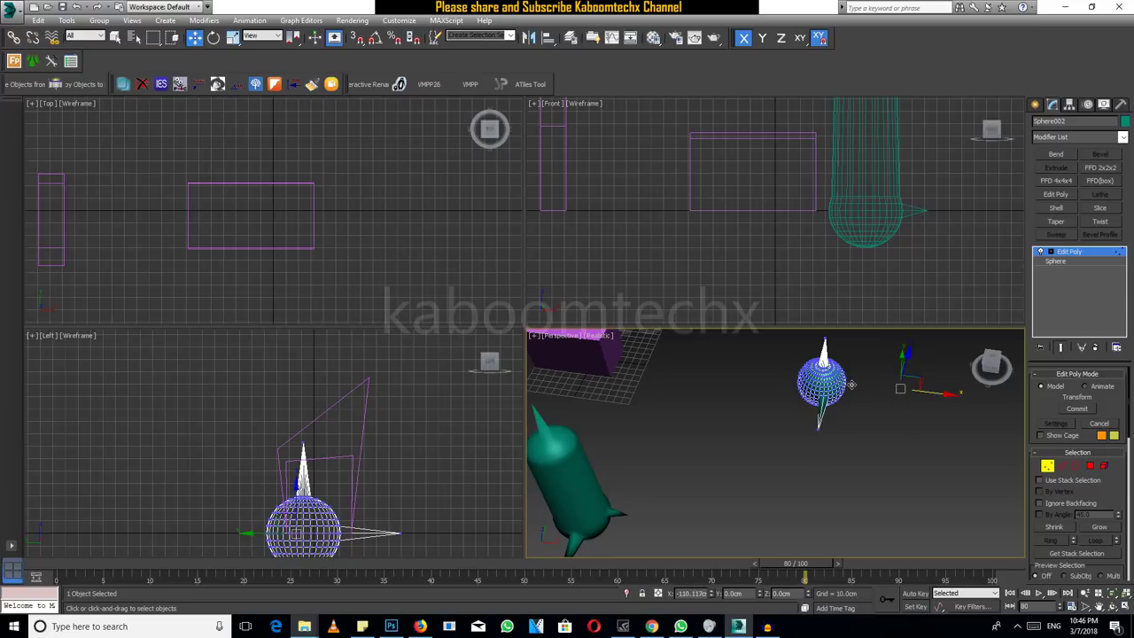
drag(852, 384, 888, 411)
mouse_move(888, 405)
alt+middle_down()
mouse_move(791, 425)
mouse_move(761, 385)
alt+middle_up()
drag(805, 417, 802, 413)
key(F6)
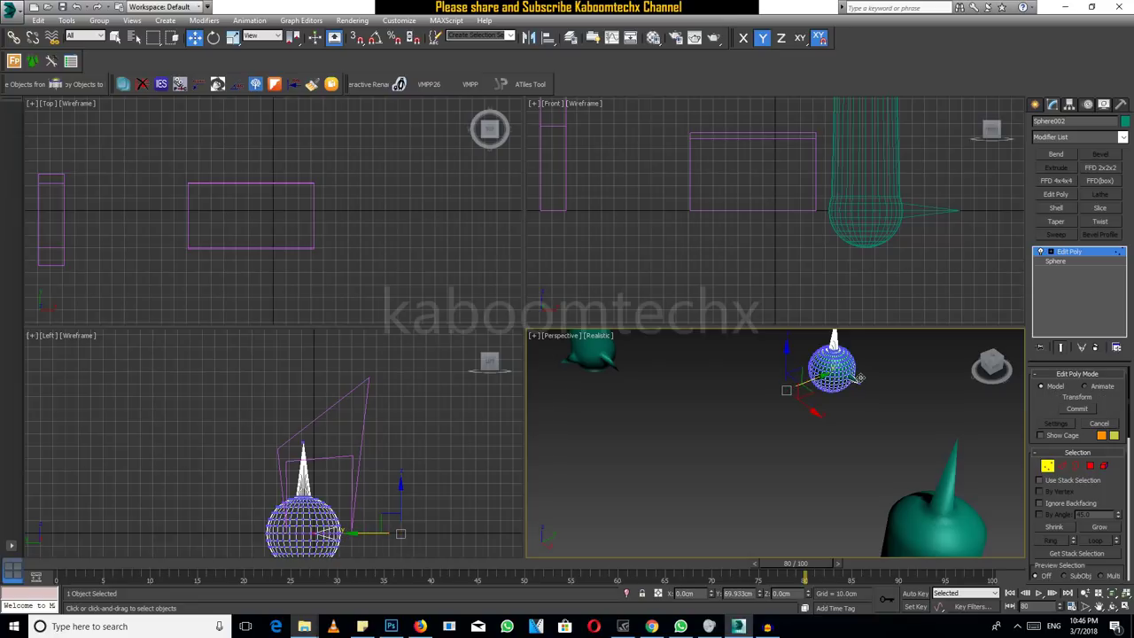
mouse_move(789, 431)
alt+middle_down()
mouse_move(820, 418)
mouse_move(818, 432)
mouse_move(792, 408)
mouse_move(790, 449)
mouse_move(765, 442)
mouse_move(755, 479)
mouse_move(733, 464)
alt+middle_up()
scroll(818, 432, down, 3)
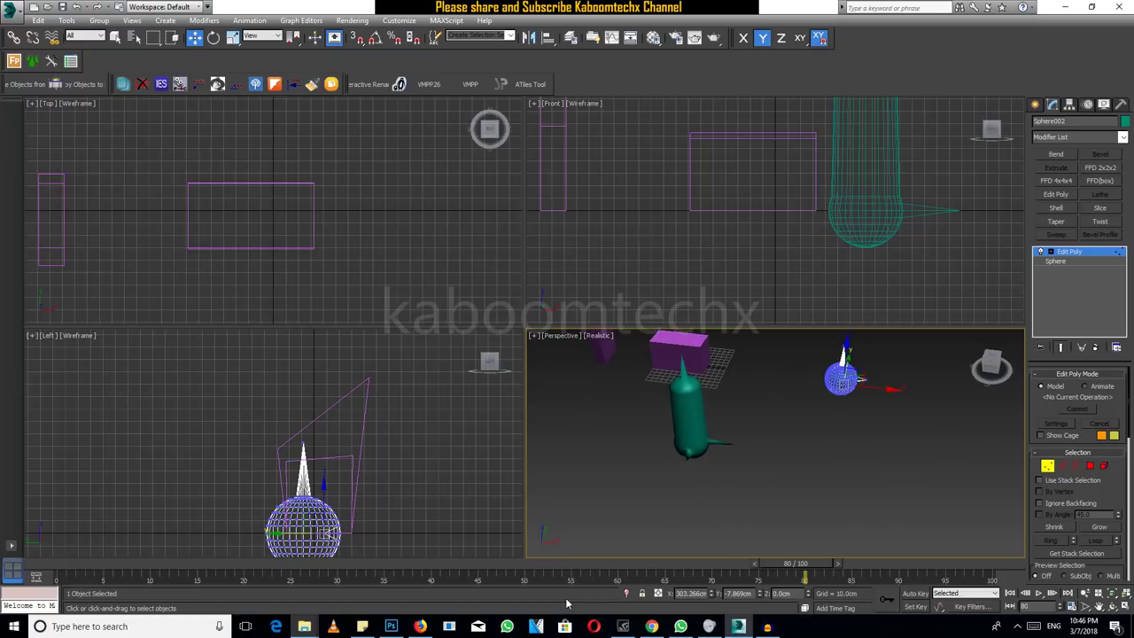
Step: Scrub the timeline to frame 100, showing the tall capsule, and reframe the view
mouse_move(804, 567)
mouse_down()
mouse_move(65, 559)
mouse_move(737, 555)
mouse_move(984, 560)
mouse_move(277, 568)
mouse_move(992, 567)
mouse_up()
key(w)
mouse_move(777, 536)
alt+middle_down()
mouse_move(705, 496)
mouse_move(616, 491)
mouse_move(553, 505)
mouse_move(821, 517)
mouse_move(818, 537)
mouse_move(829, 509)
alt+middle_up()
scroll(815, 523, down, 4)
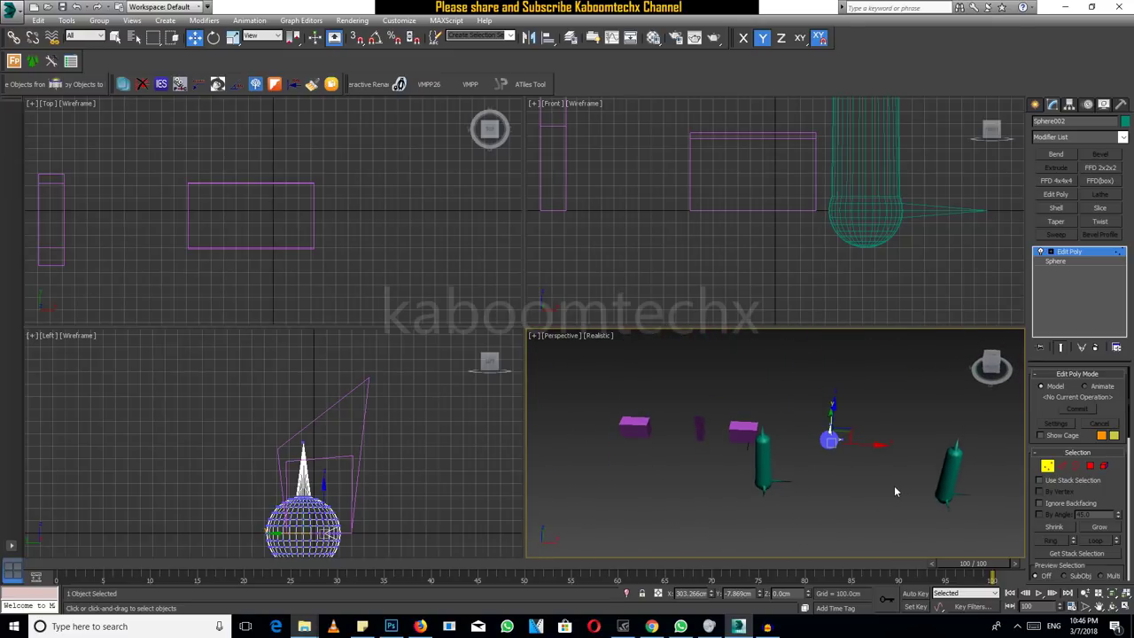
scroll(797, 469, up, 2)
scroll(792, 453, up, 2)
scroll(817, 483, down, 4)
alt+middle_drag(817, 483, 814, 471)
scroll(723, 503, up, 2)
scroll(766, 483, down, 3)
alt+middle_drag(742, 481, 799, 477)
scroll(767, 487, up, 1)
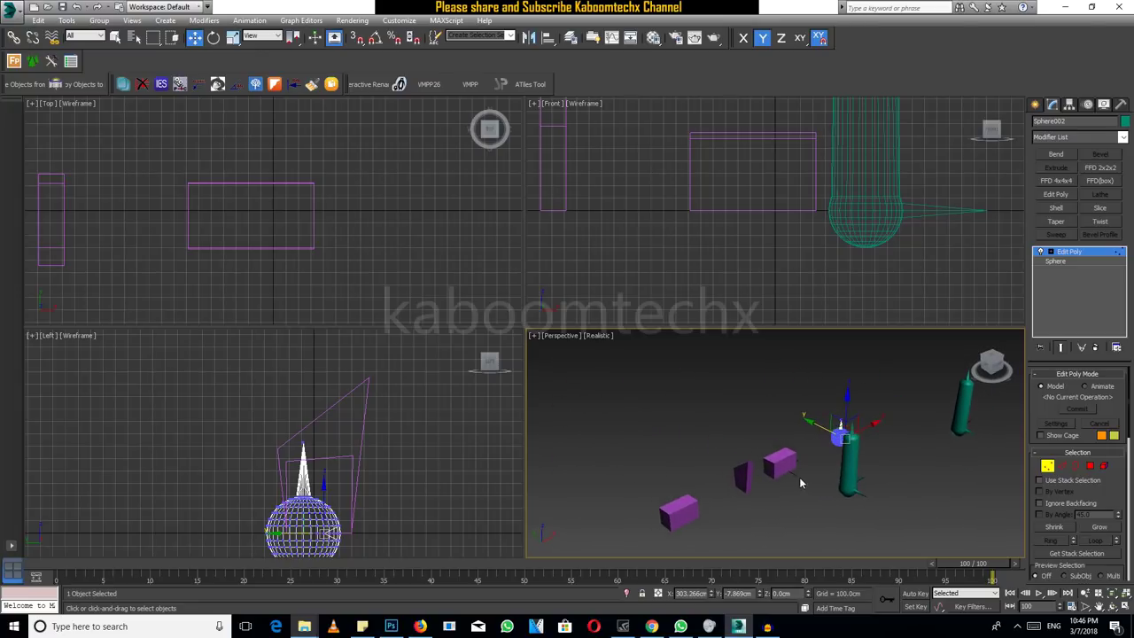